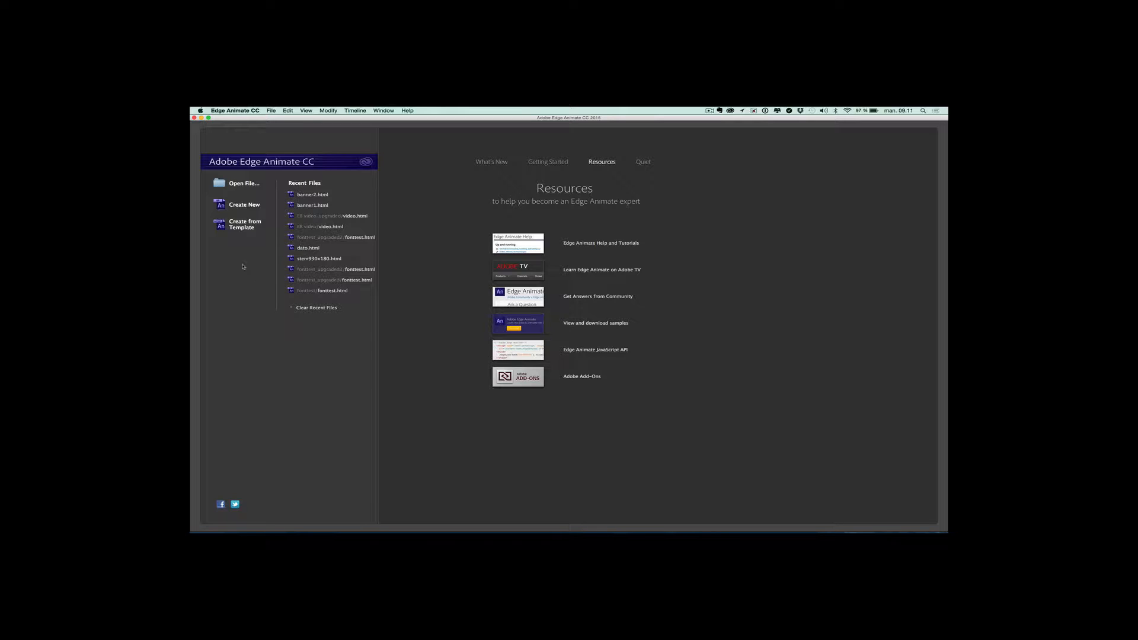
# Create a new blank composition and open the stage width for editing
pyautogui.click(239, 205)
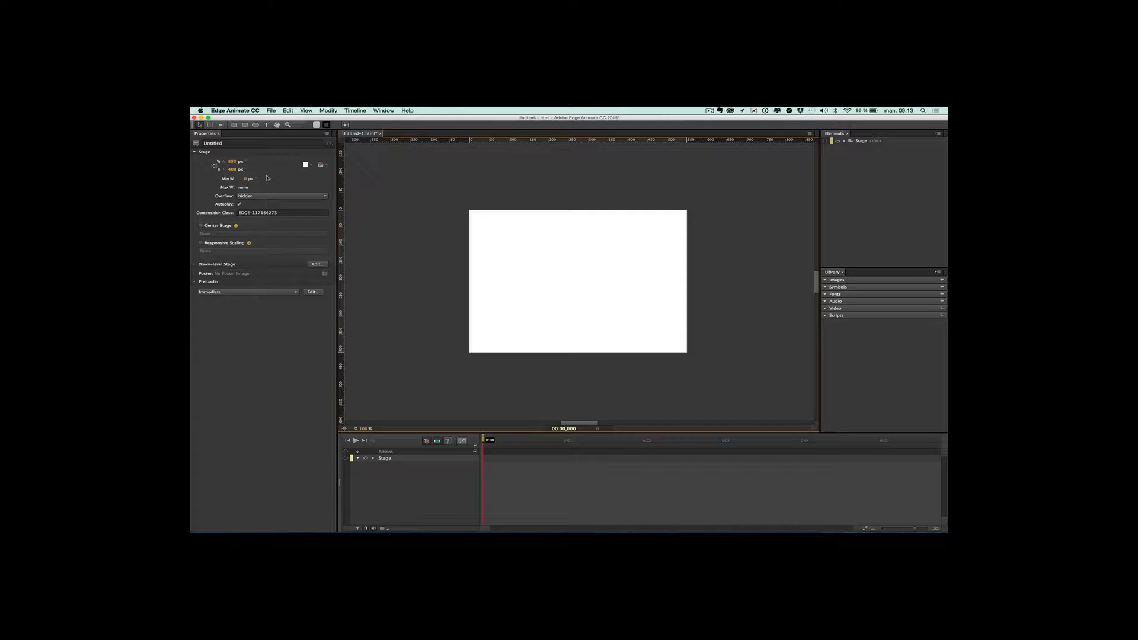
pyautogui.click(233, 161)
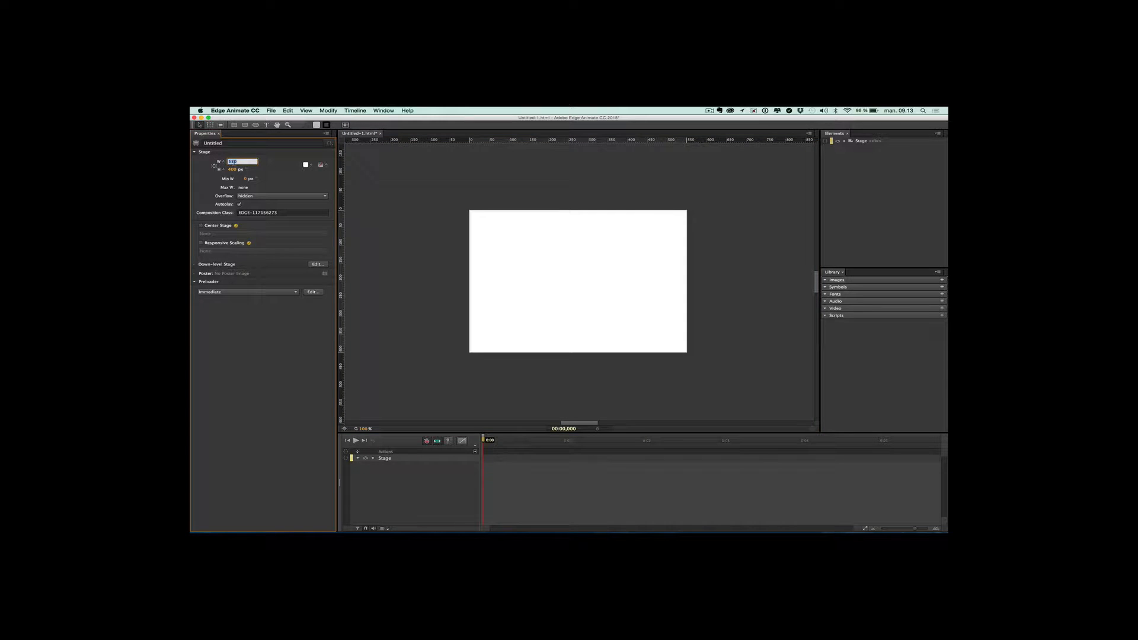
# Switch to Safari, load mabe-kea.dk and enlarge the browser window to show more of the page
pyautogui.press('super+Tab')
pyautogui.press('super+Tab')
pyautogui.press('super+Tab')
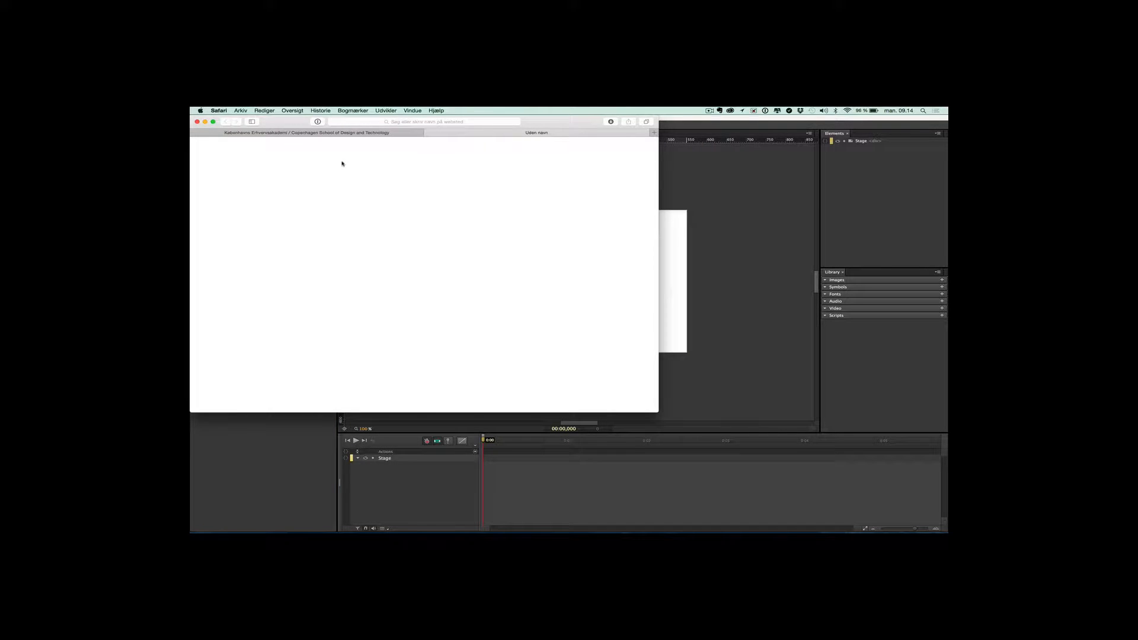
pyautogui.click(408, 122)
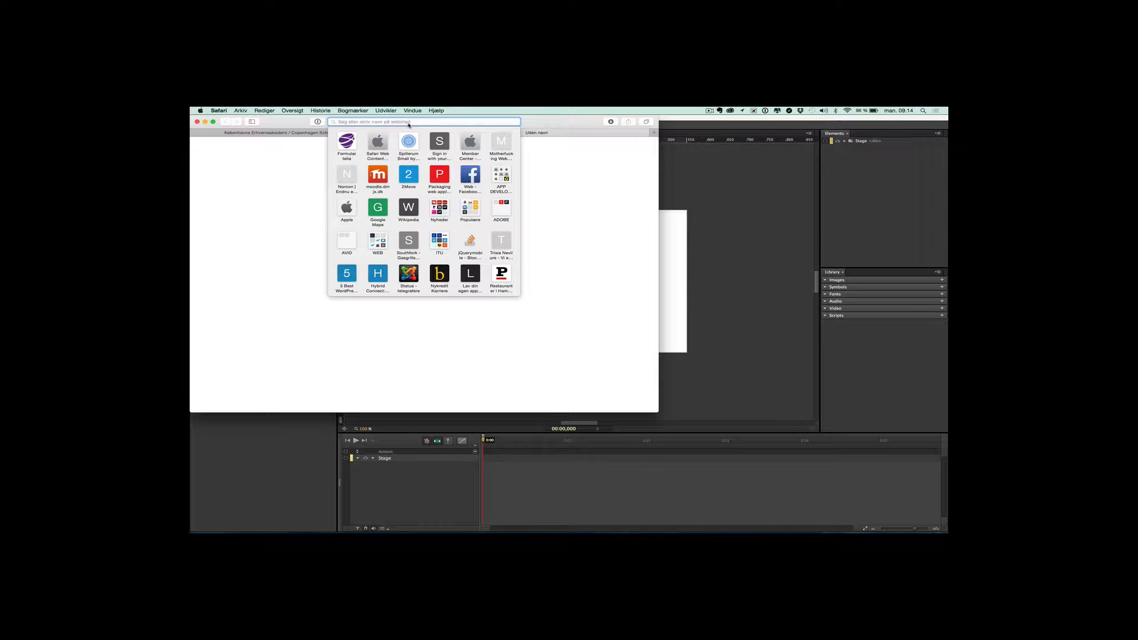
pyautogui.write('mabe-kea.dk')
pyautogui.press('Return')
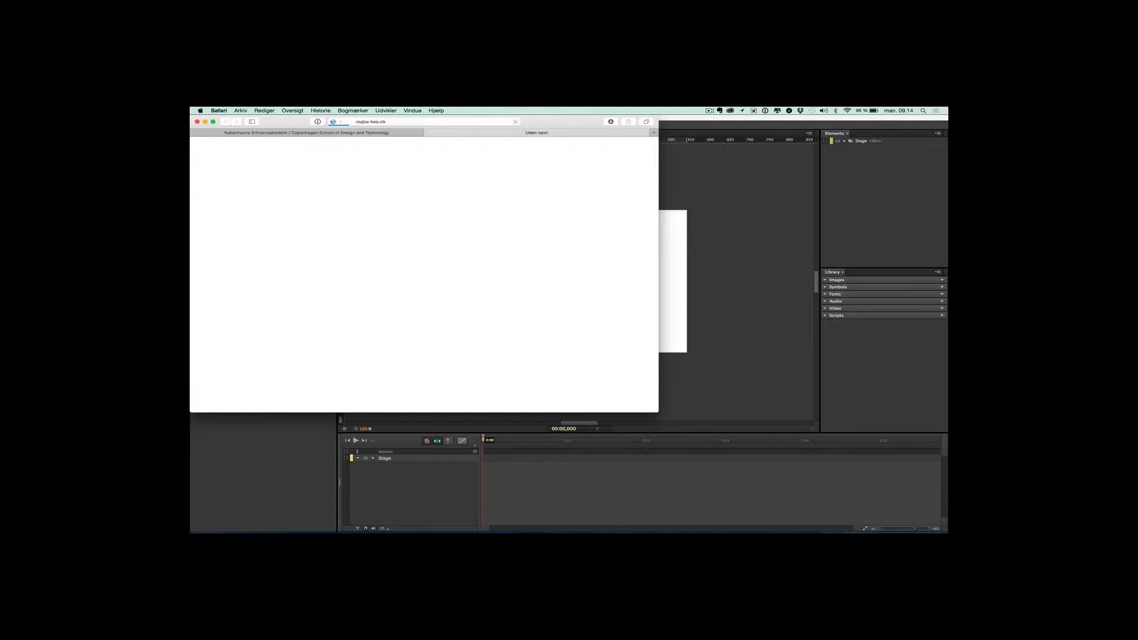
pyautogui.click(659, 413)
pyautogui.press('super+Tab')
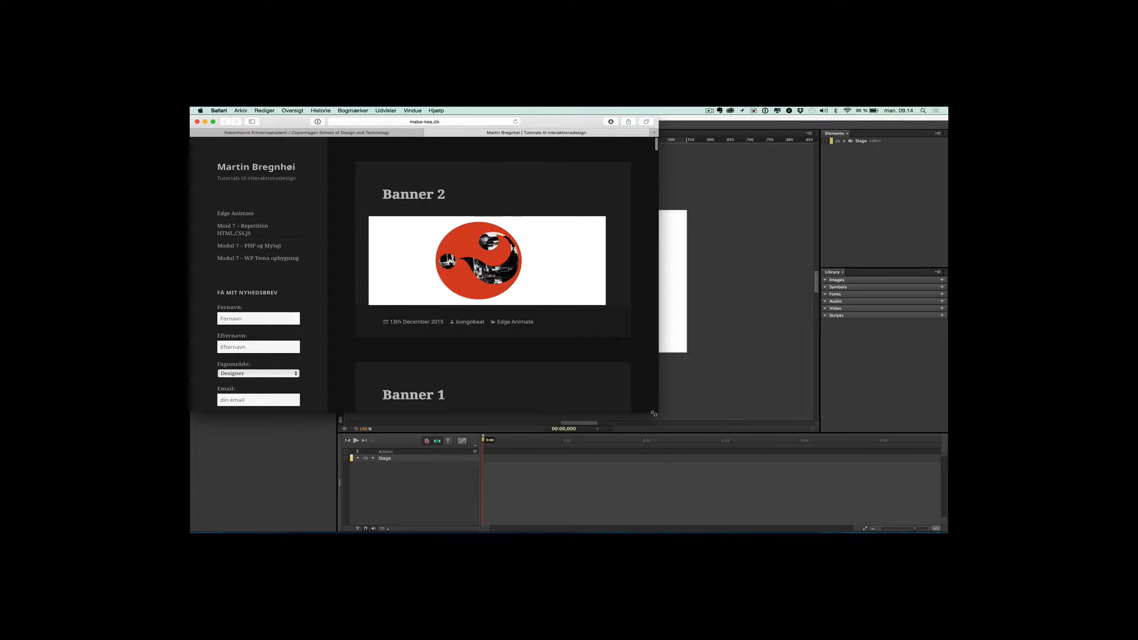
pyautogui.moveTo(656, 412); pyautogui.dragTo(905, 530)
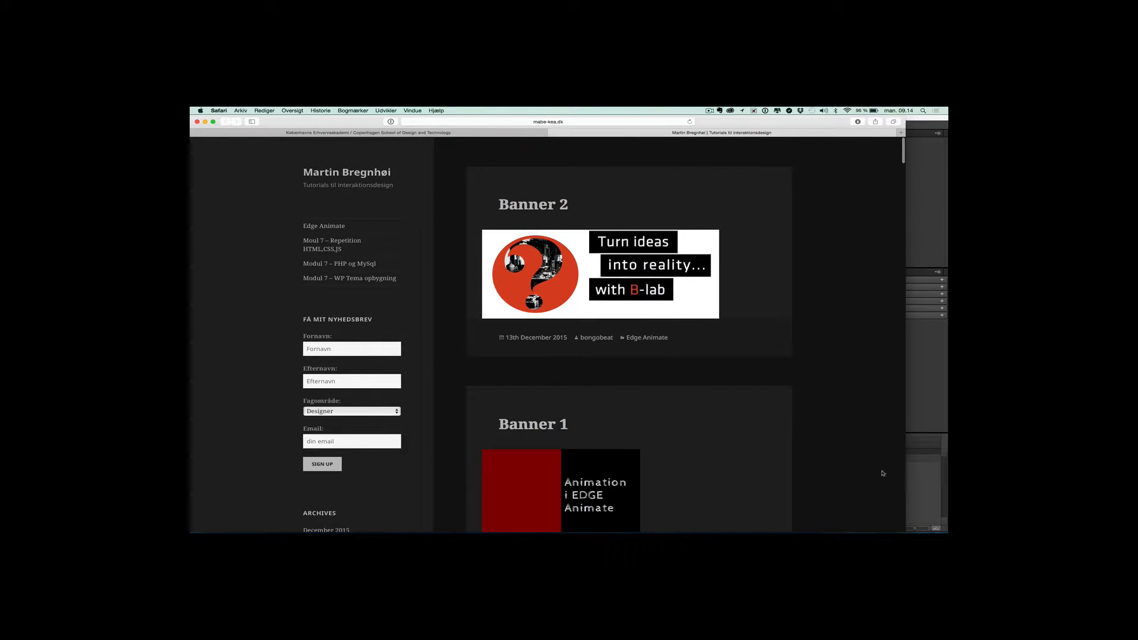
# Examine the example animations in the Banner 1 and Banner 2 posts
pyautogui.scroll(-5, 882, 468)
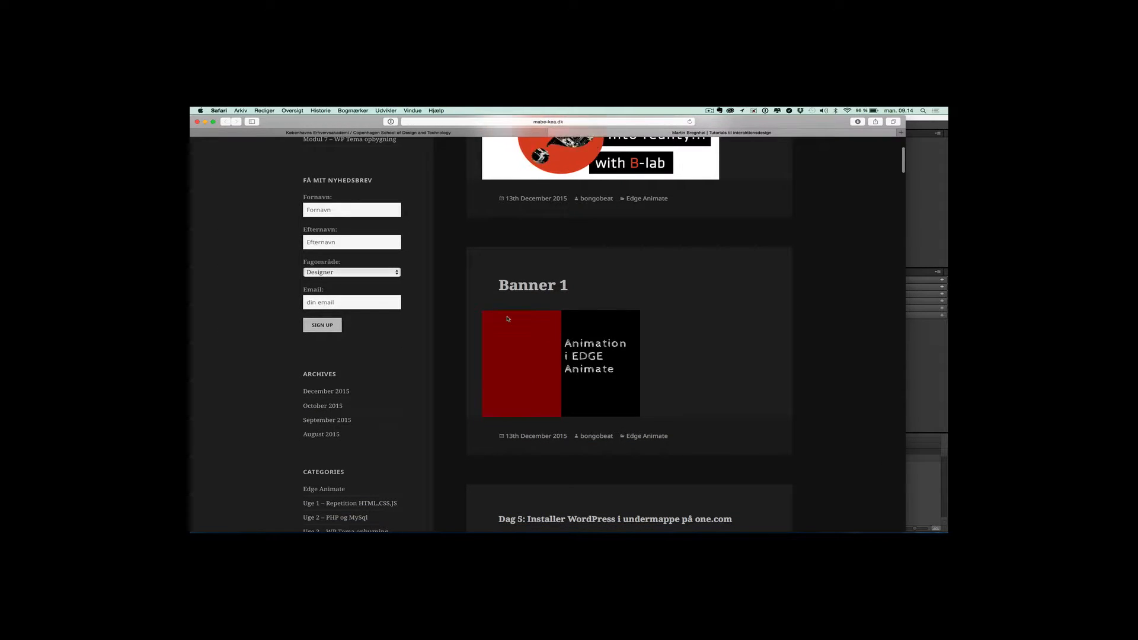
pyautogui.click(529, 285)
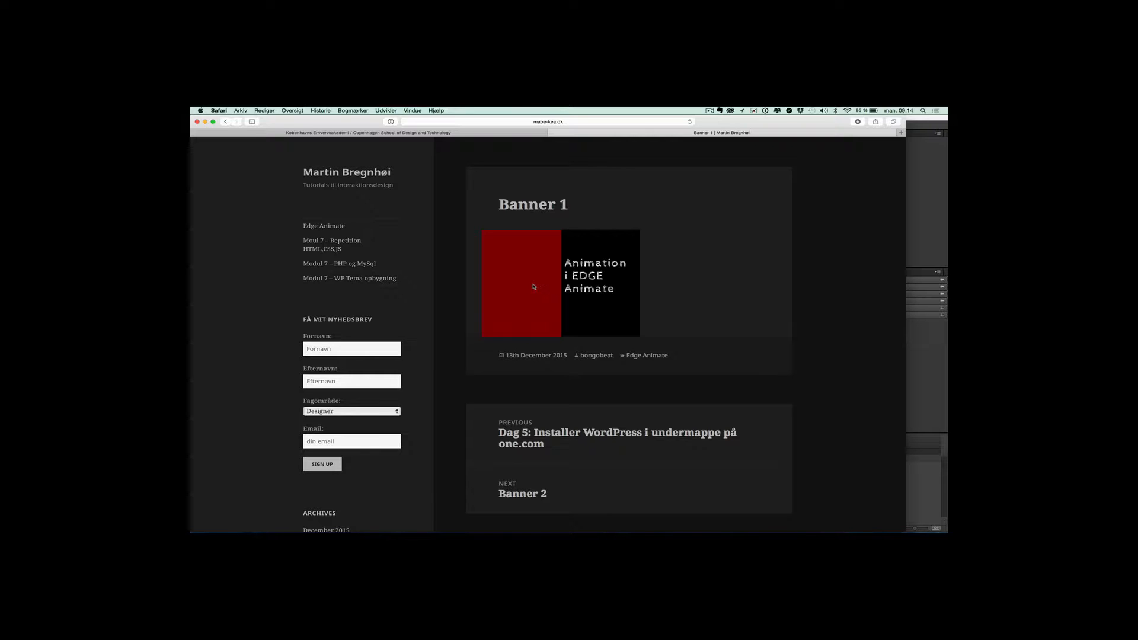
pyautogui.click(524, 494)
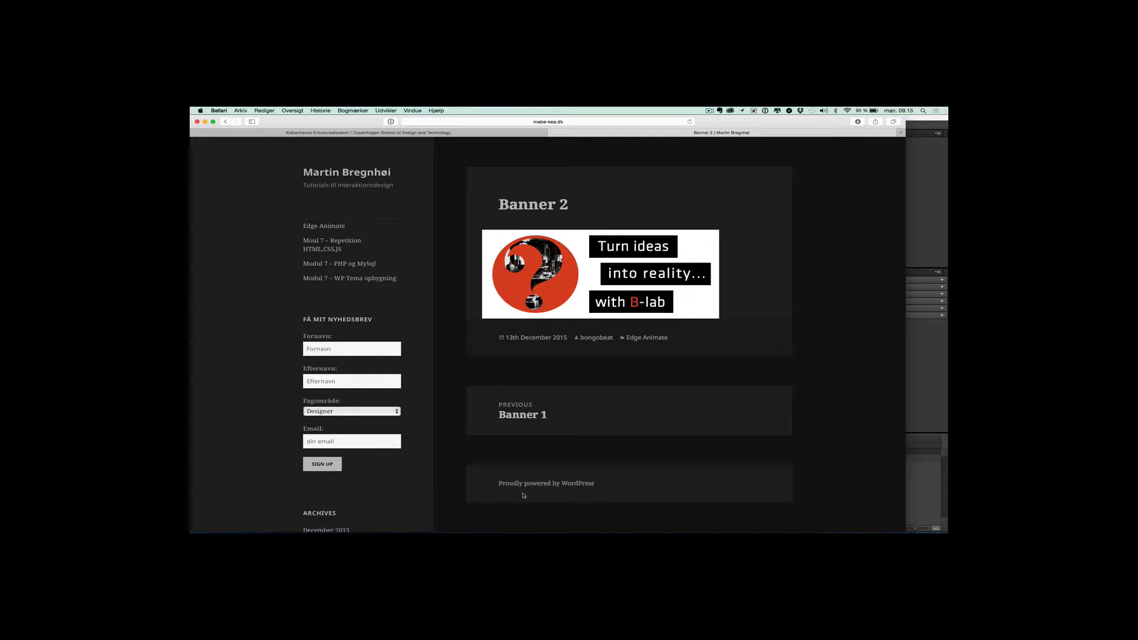
# Switch back to Edge Animate and set the stage size to 400 px wide and 300 px high
pyautogui.press('super+Tab')
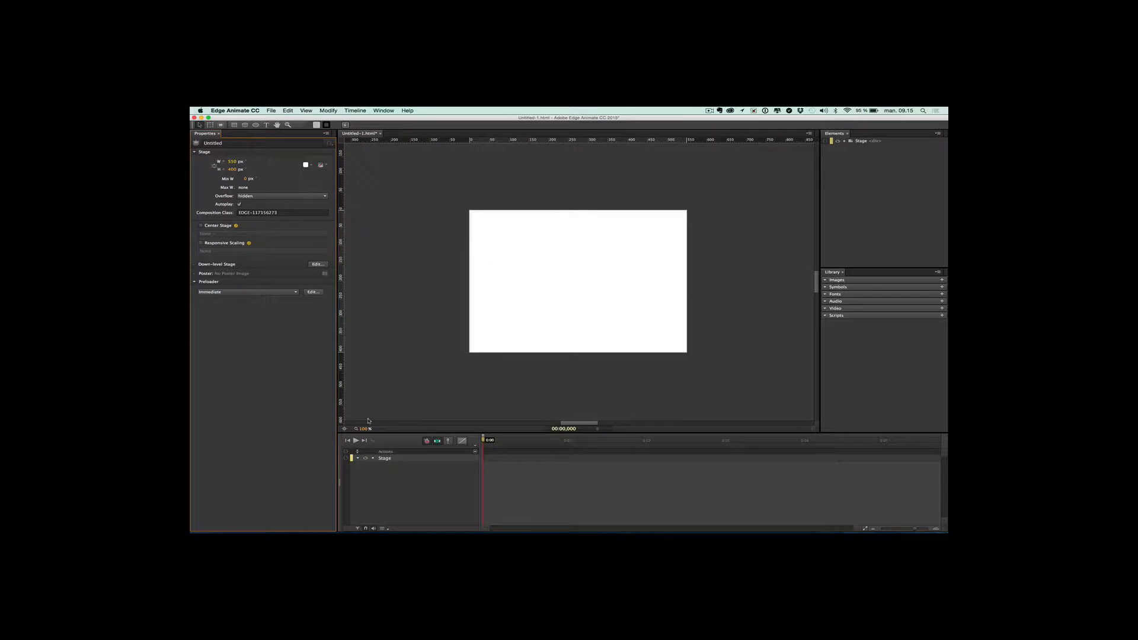
pyautogui.click(230, 161)
pyautogui.write('400')
pyautogui.press('Tab')
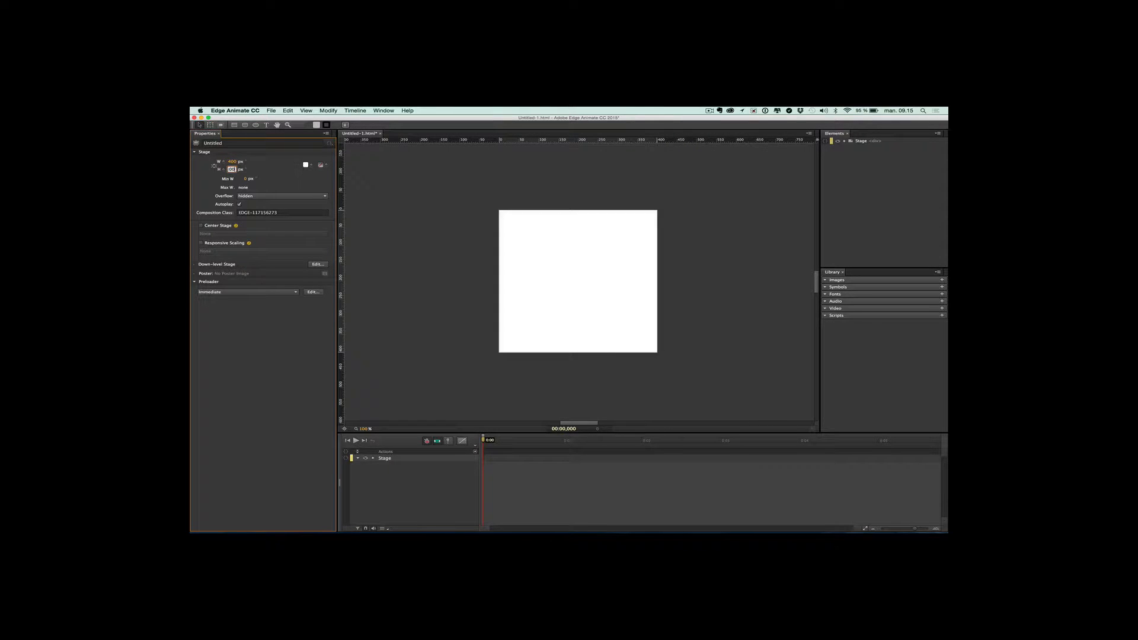
pyautogui.write('300')
pyautogui.press('Return')
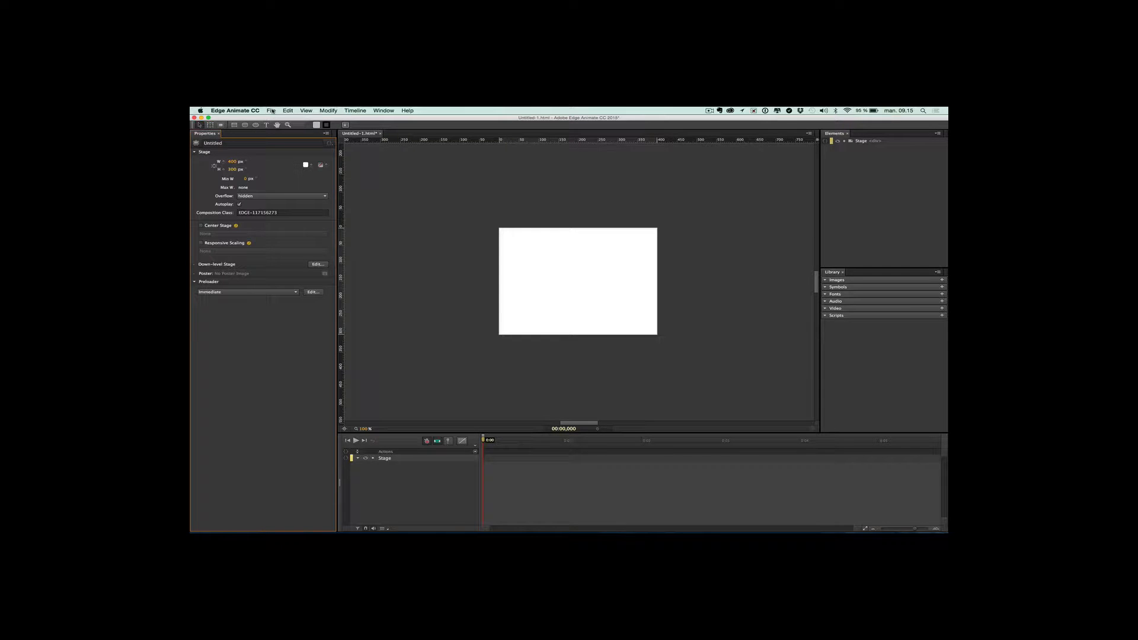
# Save the composition as banner1 in the efterår folder under KEA, DÆ 15
pyautogui.click(271, 110)
pyautogui.moveTo(288, 111)
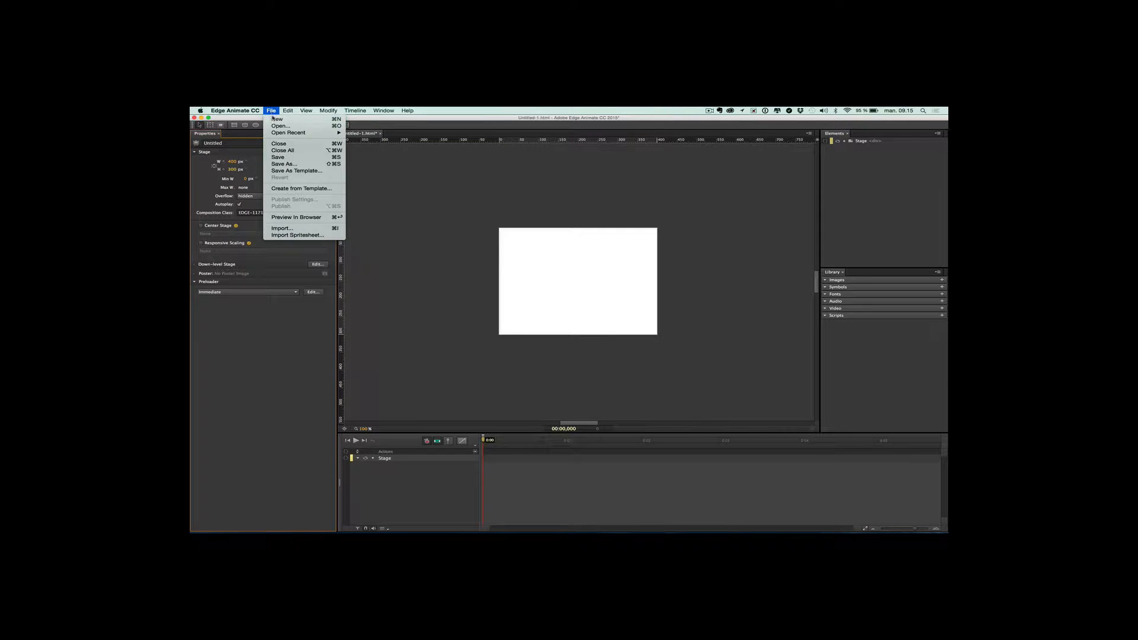
pyautogui.click(281, 158)
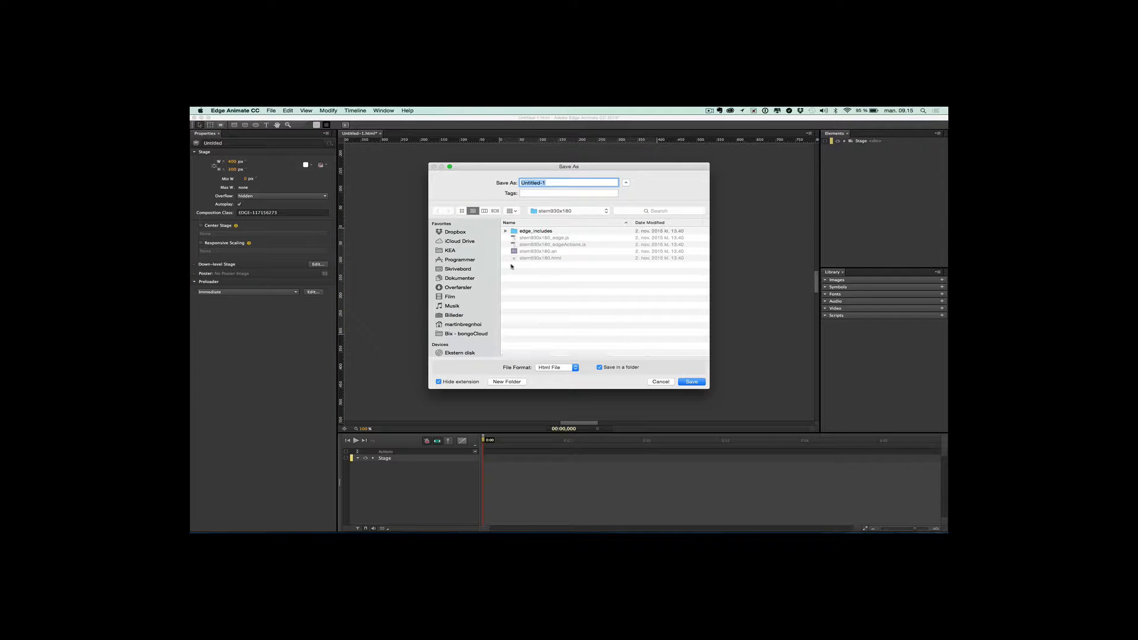
pyautogui.click(446, 250)
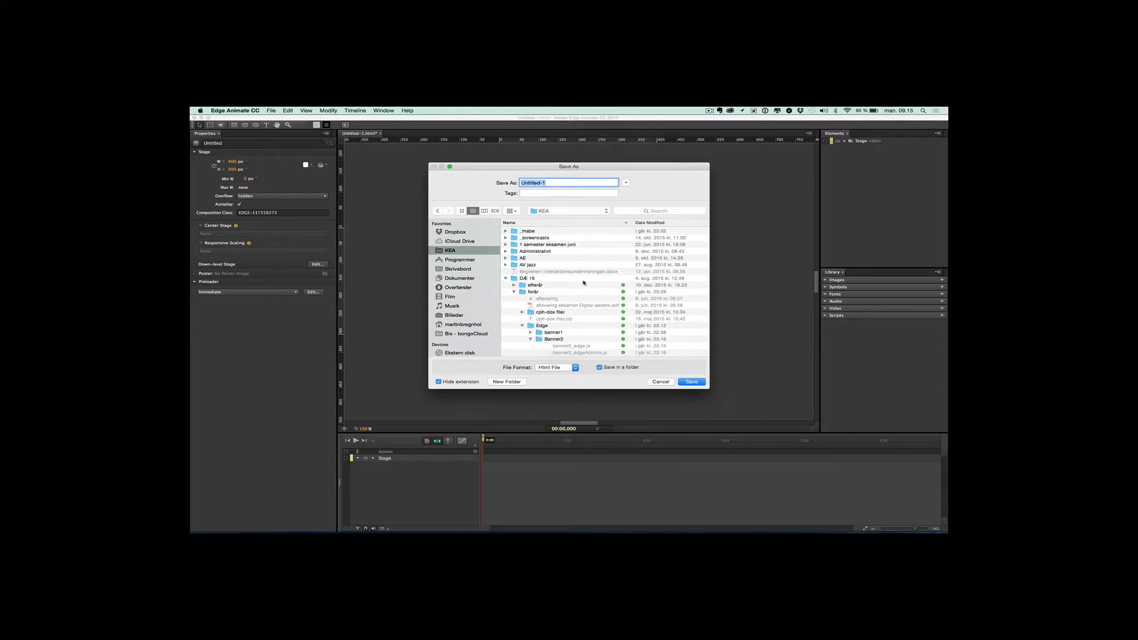
pyautogui.scroll(-3, 535, 297)
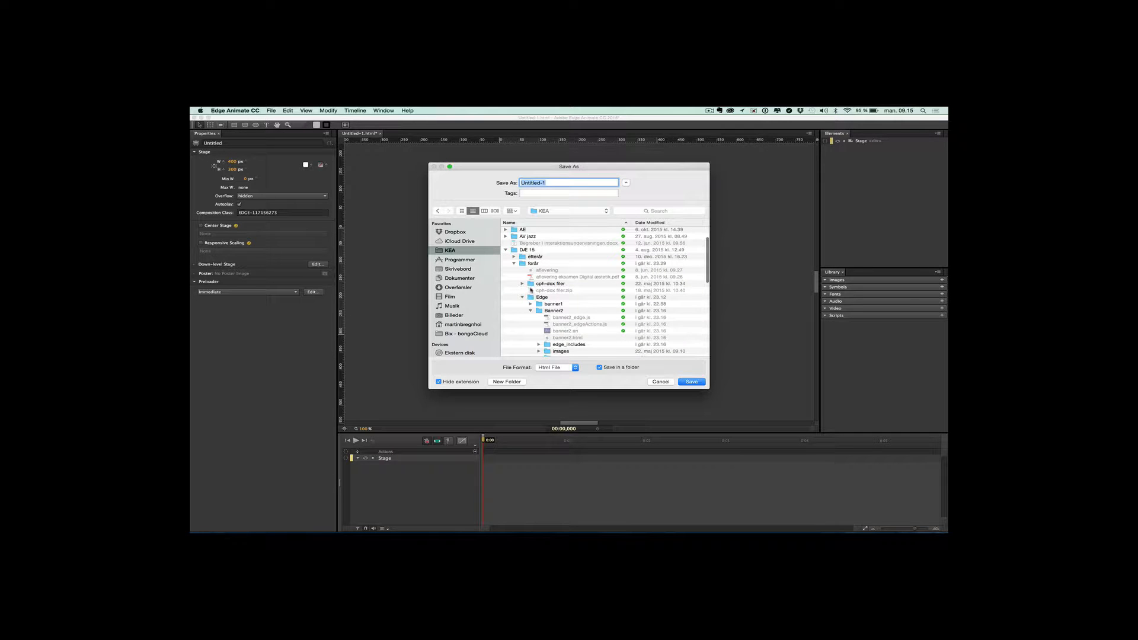
pyautogui.doubleClick(527, 257)
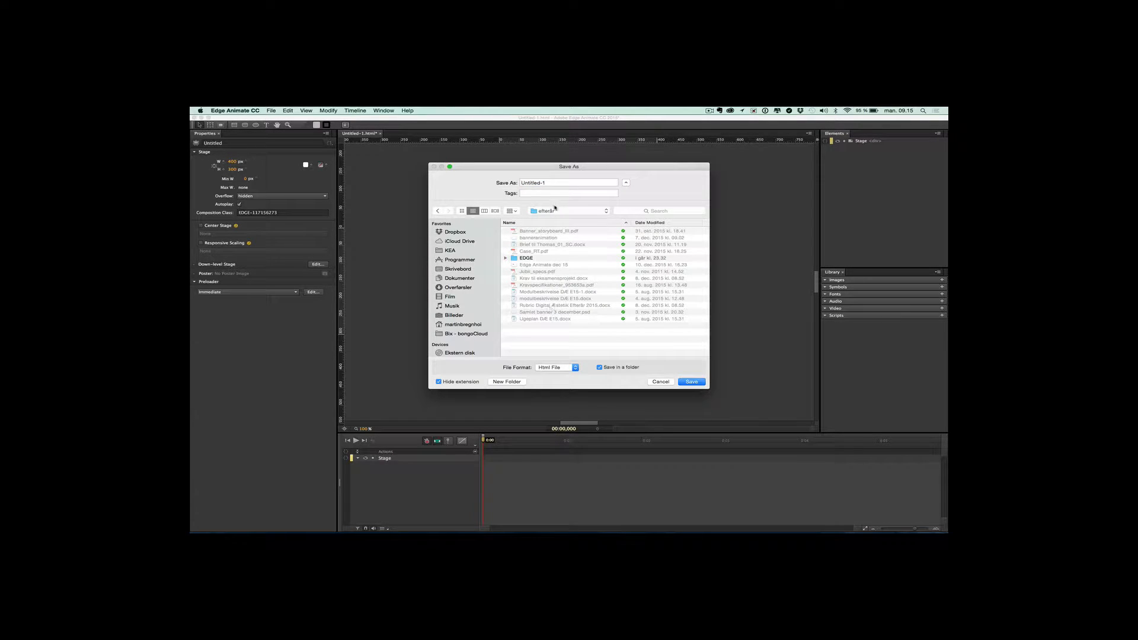
pyautogui.moveTo(547, 183); pyautogui.dragTo(508, 184)
pyautogui.write('banner1')
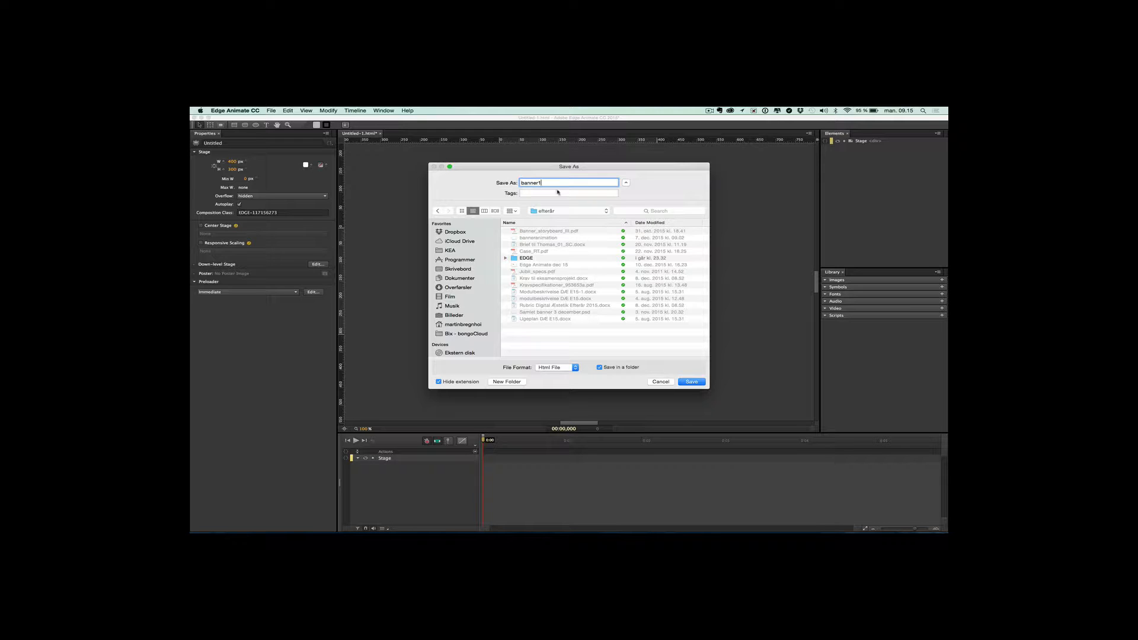
pyautogui.click(692, 381)
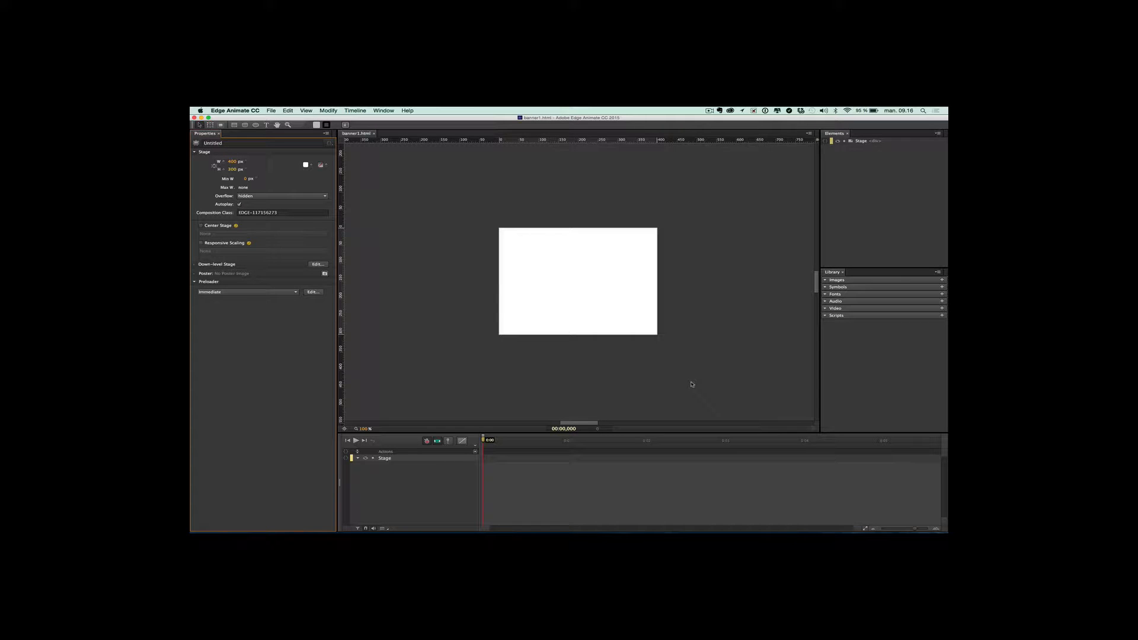
# Switch to Finder and examine the contents of the saved banner1 folder inside KEA, DÆ 15, efterår
pyautogui.press('super+Tab')
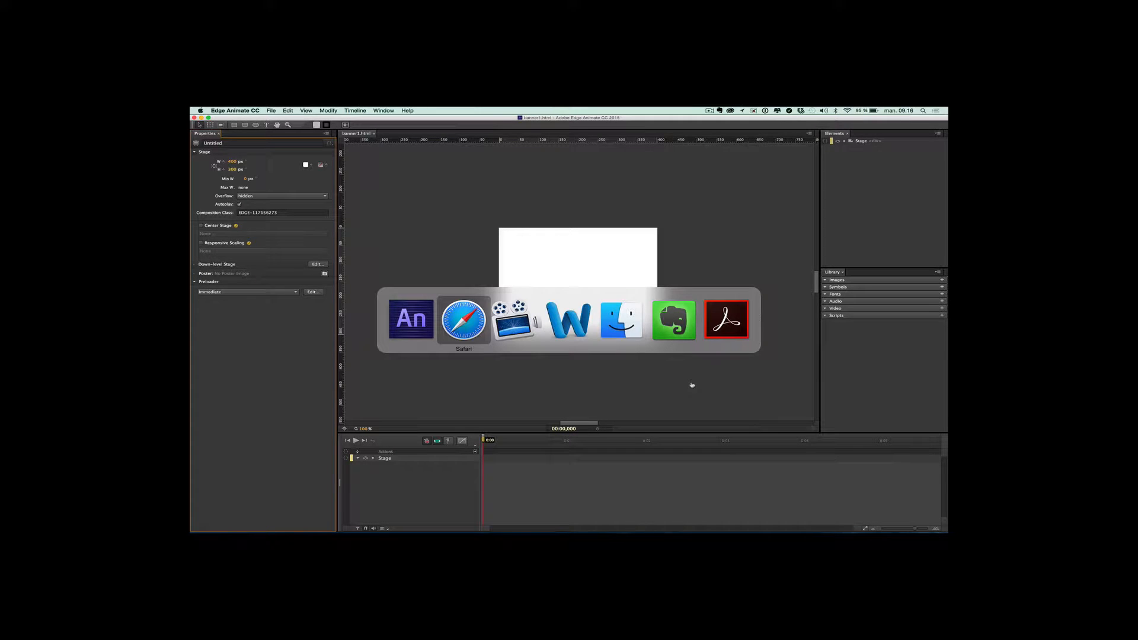
pyautogui.press('super+Tab')
pyautogui.press('super+Tab')
pyautogui.press('super+Tab')
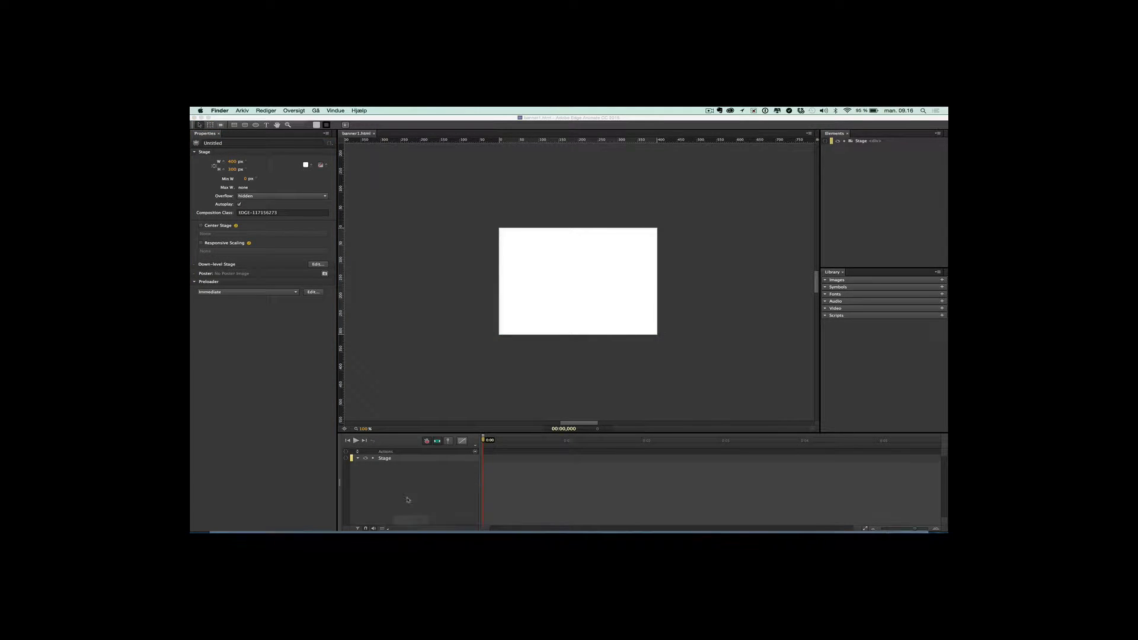
pyautogui.click(225, 111)
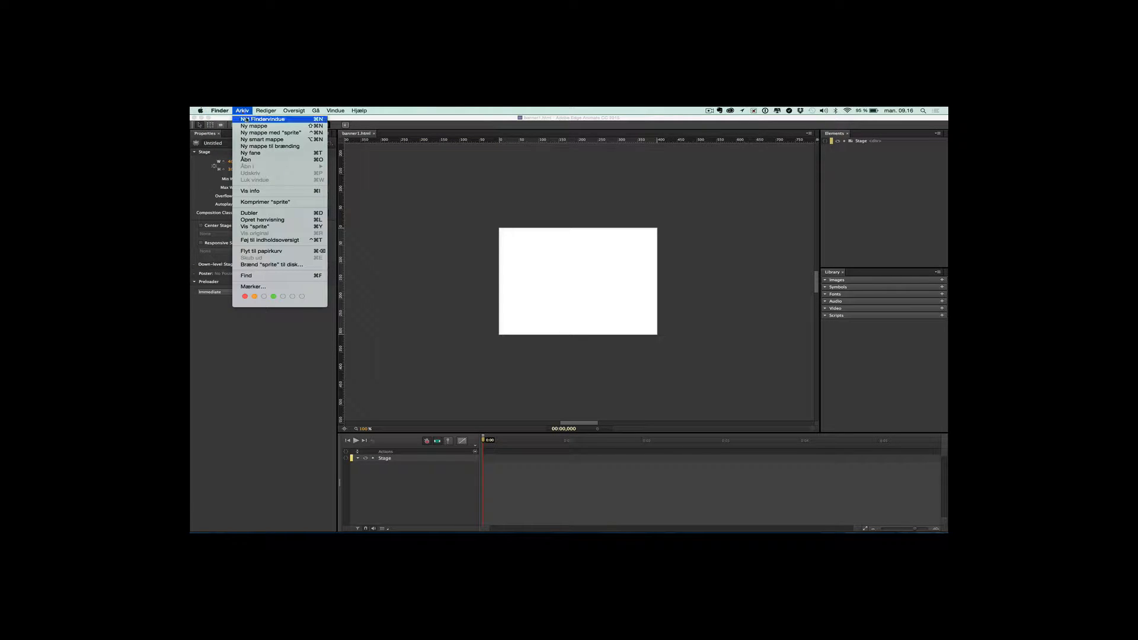
pyautogui.click(247, 119)
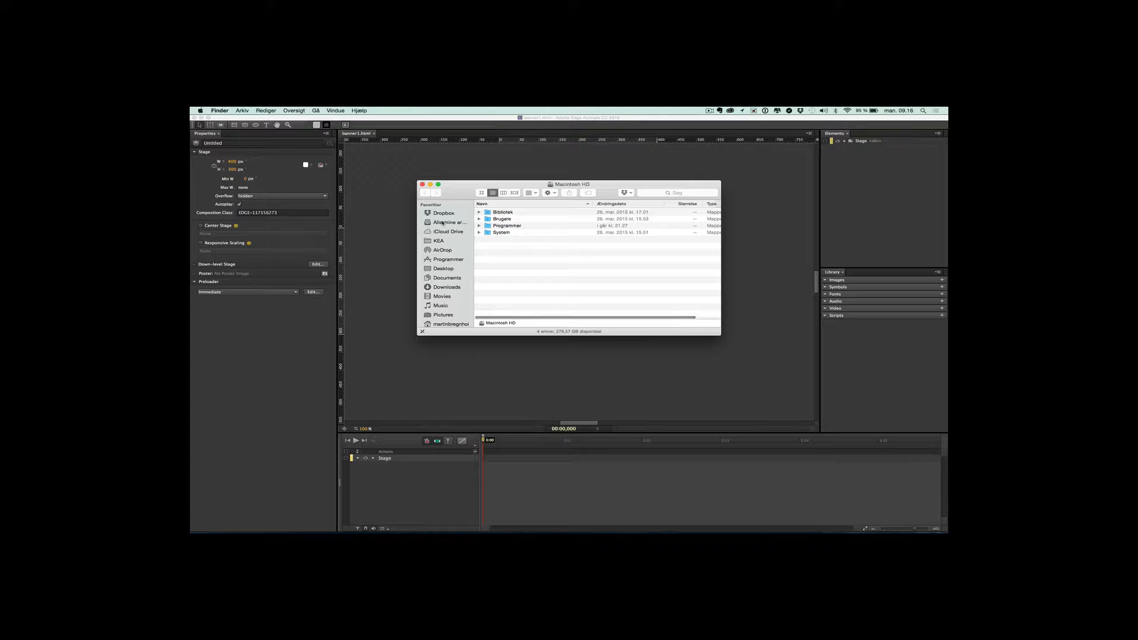
pyautogui.click(446, 241)
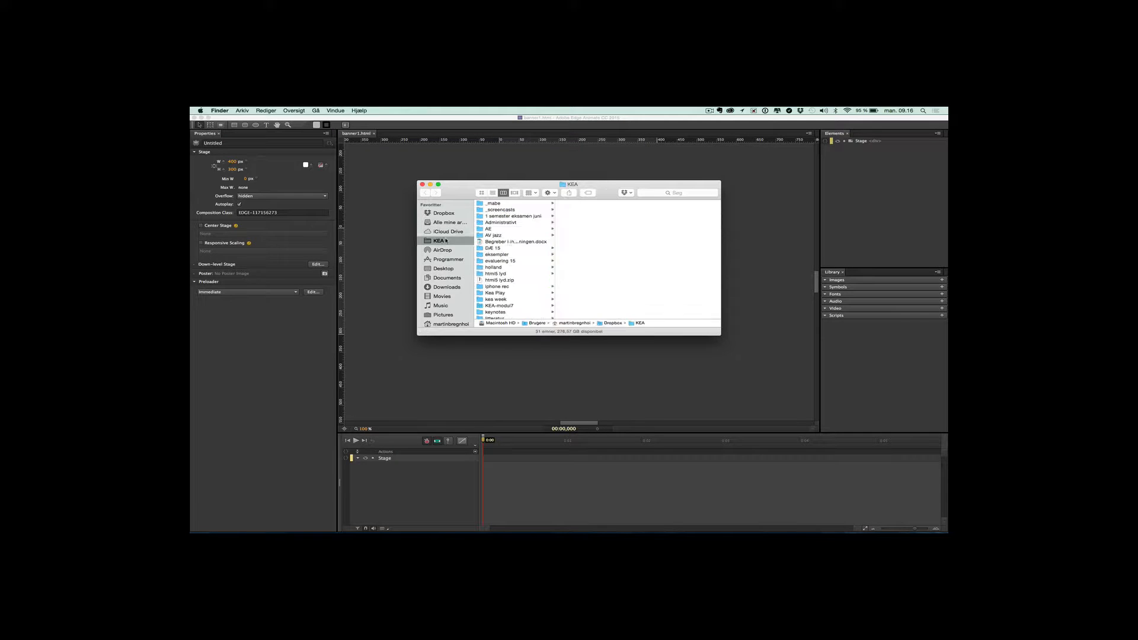
pyautogui.click(496, 249)
pyautogui.press('Right')
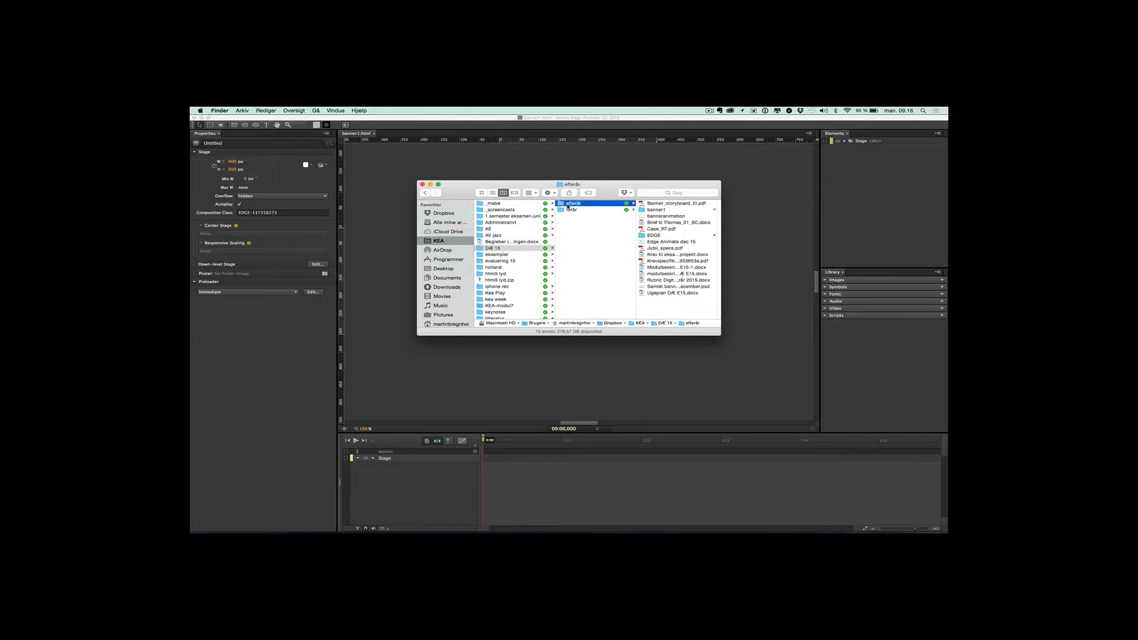
pyautogui.click(647, 210)
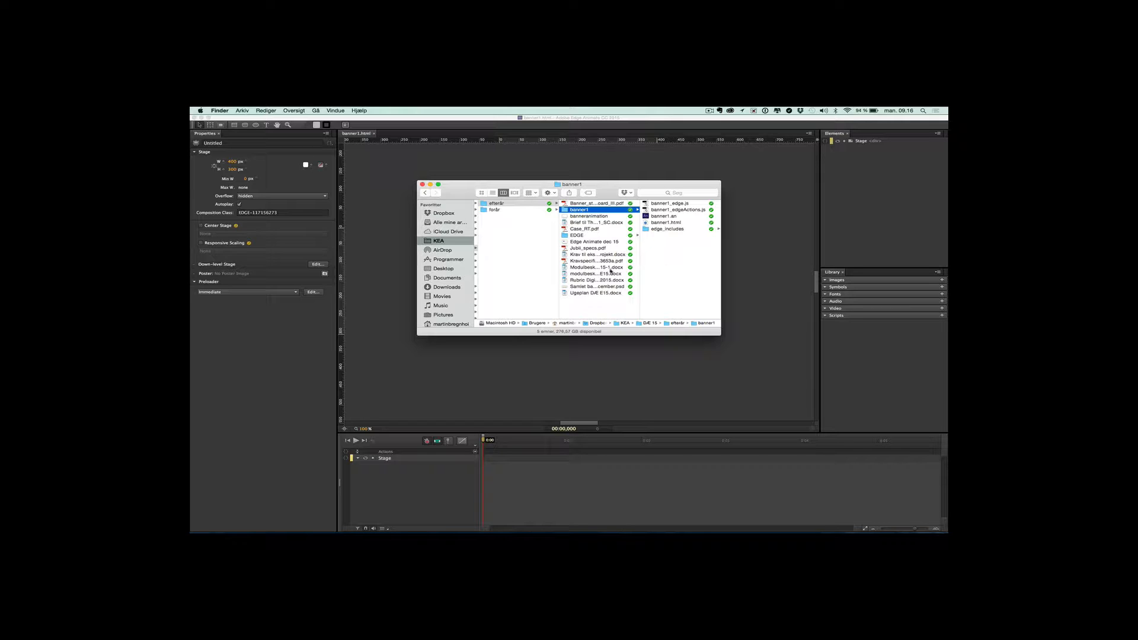
# Switch back to Edge Animate and draw a 200 by 300 px rectangle covering the left half of the stage
pyautogui.click(381, 173)
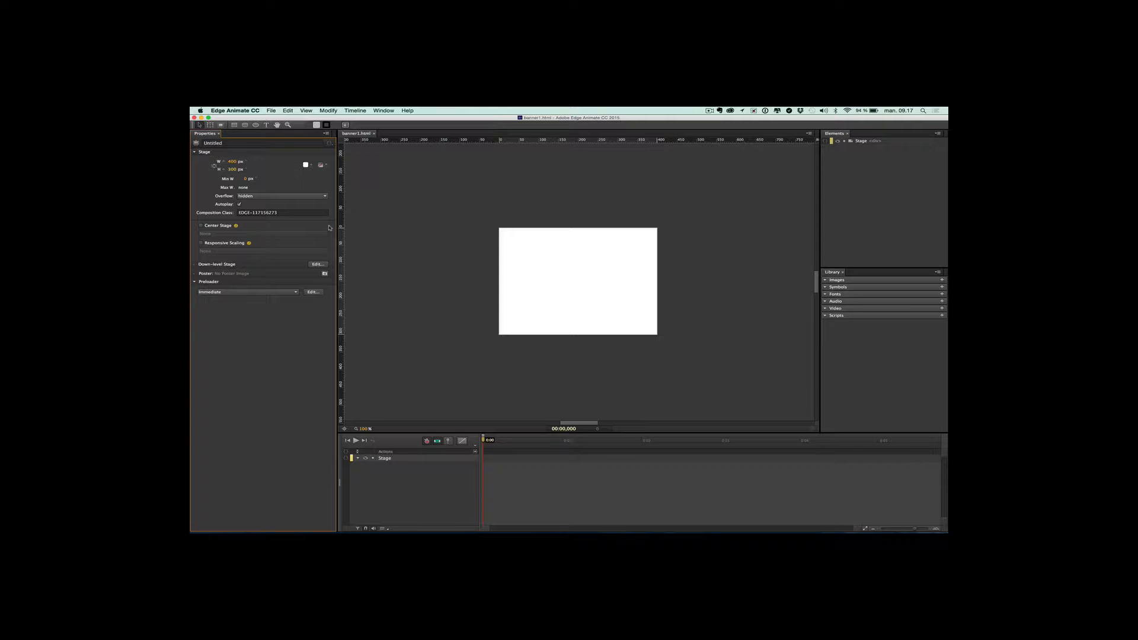
pyautogui.click(234, 125)
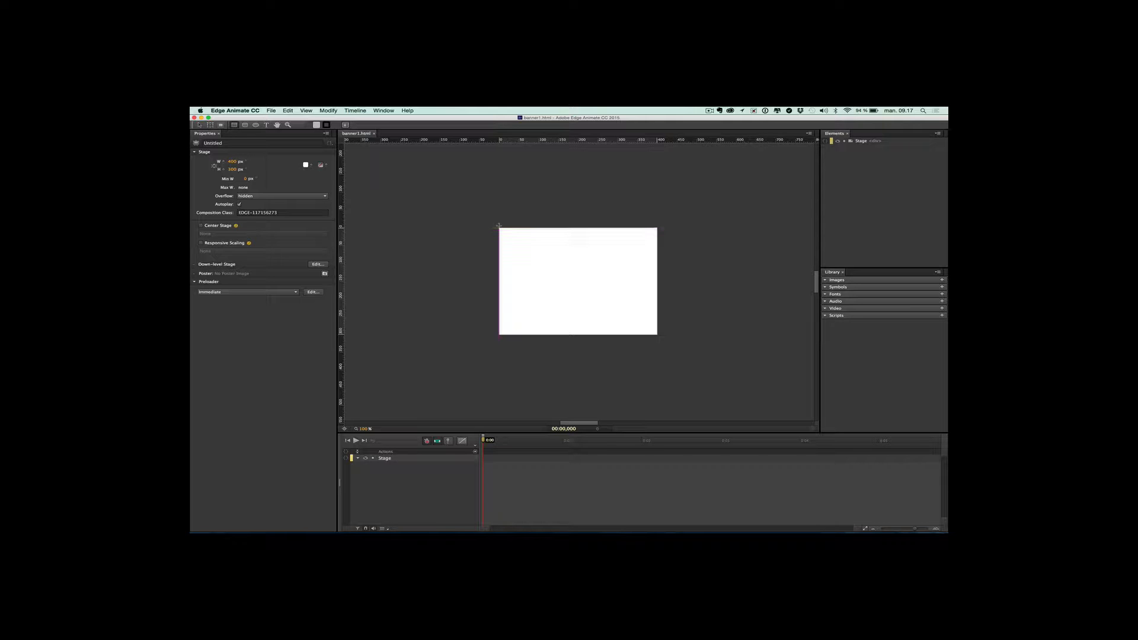
pyautogui.moveTo(499, 225); pyautogui.dragTo(555, 307)
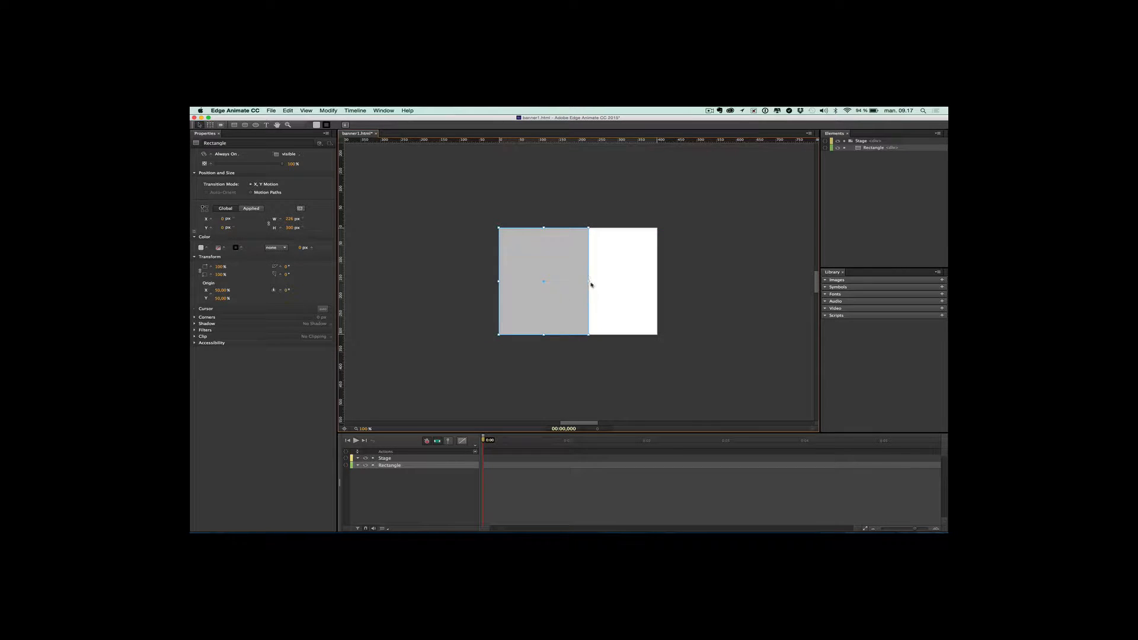
pyautogui.moveTo(587, 281); pyautogui.dragTo(579, 283)
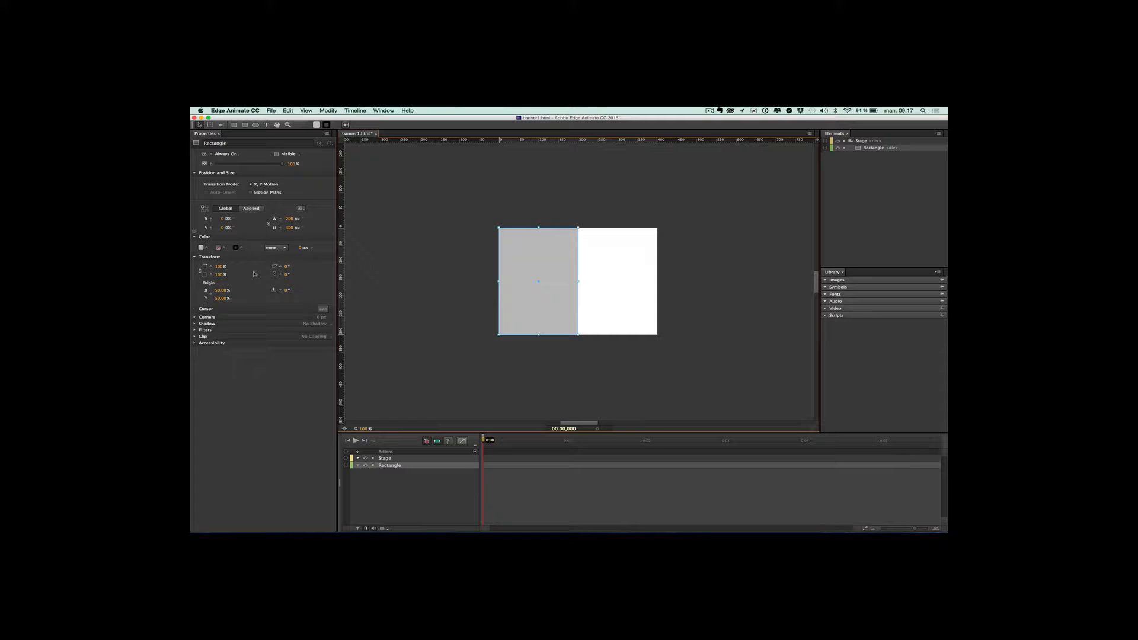
# Change the rectangle's background color to red, then select the stage
pyautogui.click(201, 248)
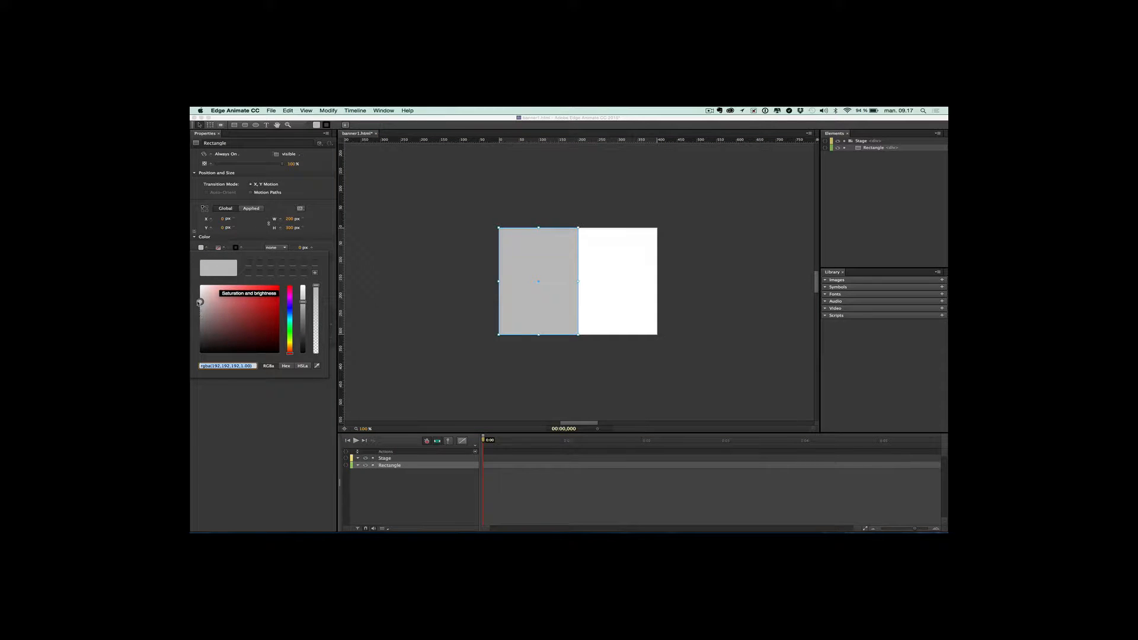
pyautogui.moveTo(201, 302); pyautogui.dragTo(265, 301)
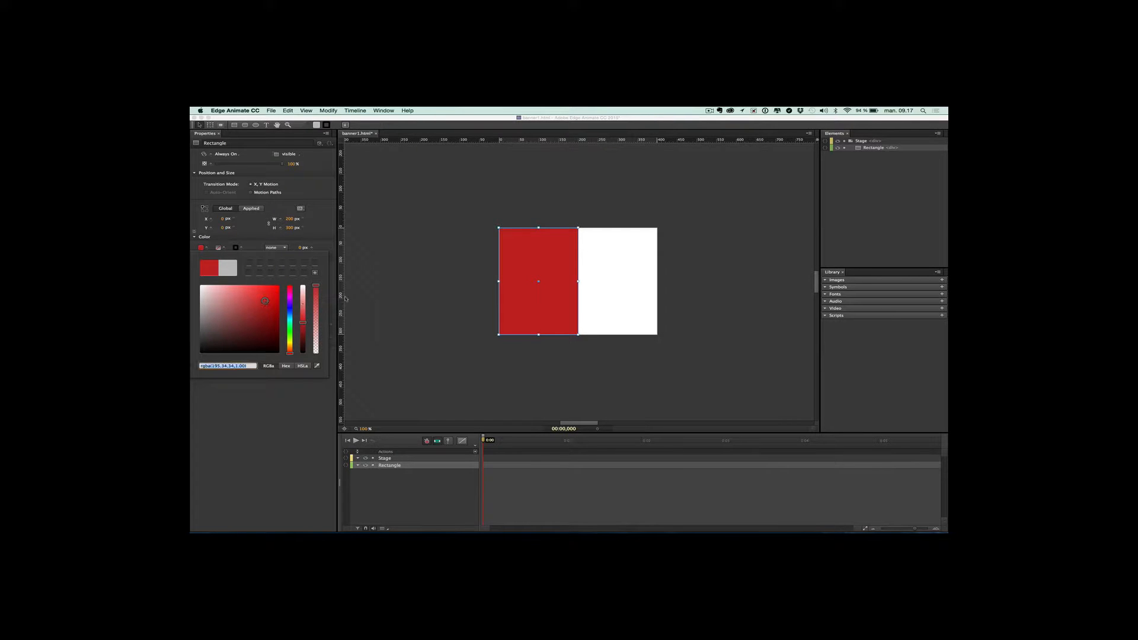
pyautogui.click(389, 306)
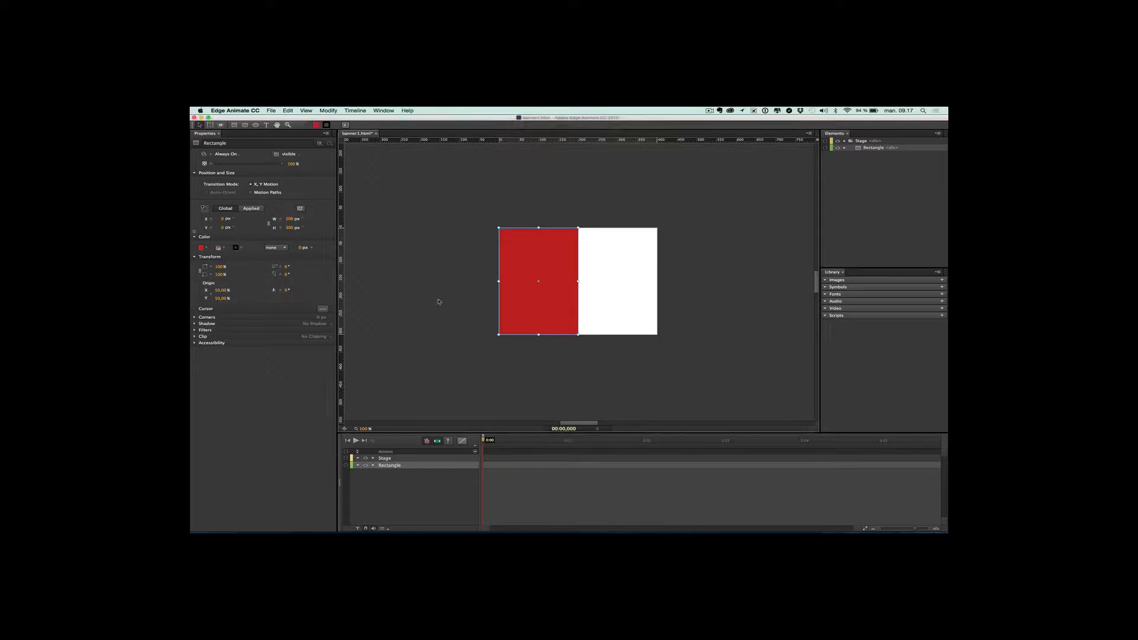
pyautogui.click(629, 285)
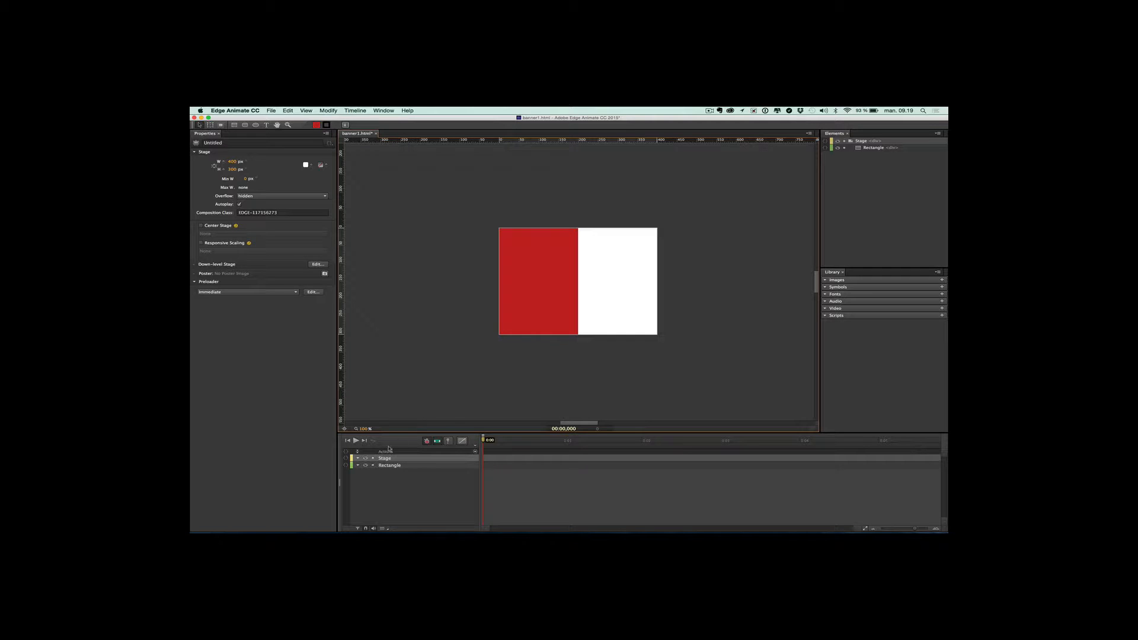
# Rename the red rectangle element as cover, then deselect it
pyautogui.doubleClick(394, 468)
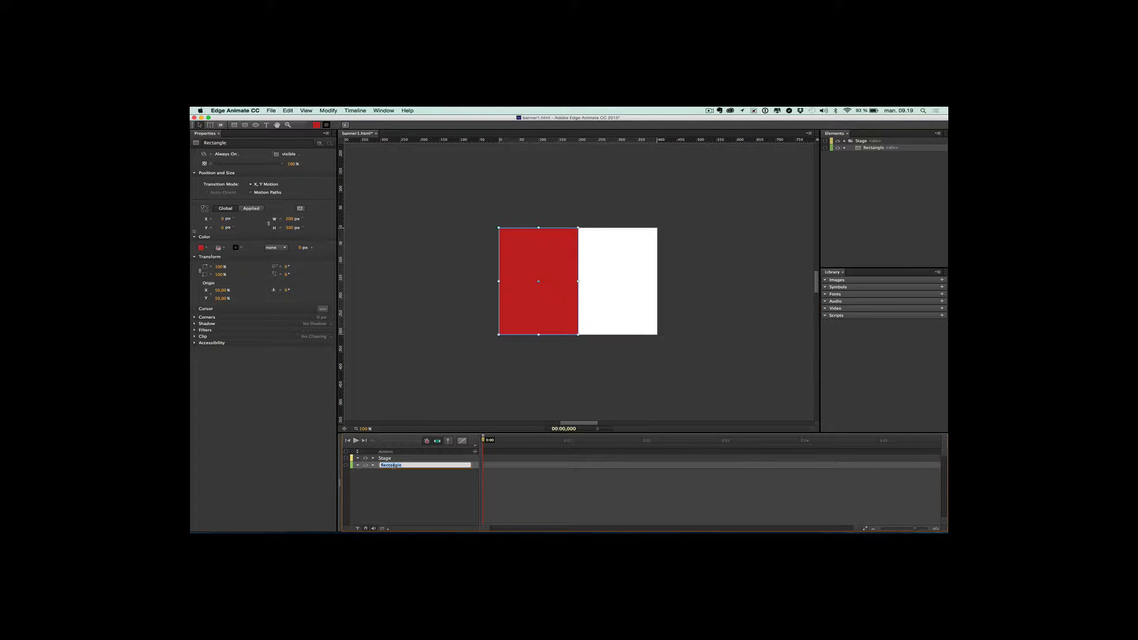
pyautogui.write('cover')
pyautogui.click(390, 404)
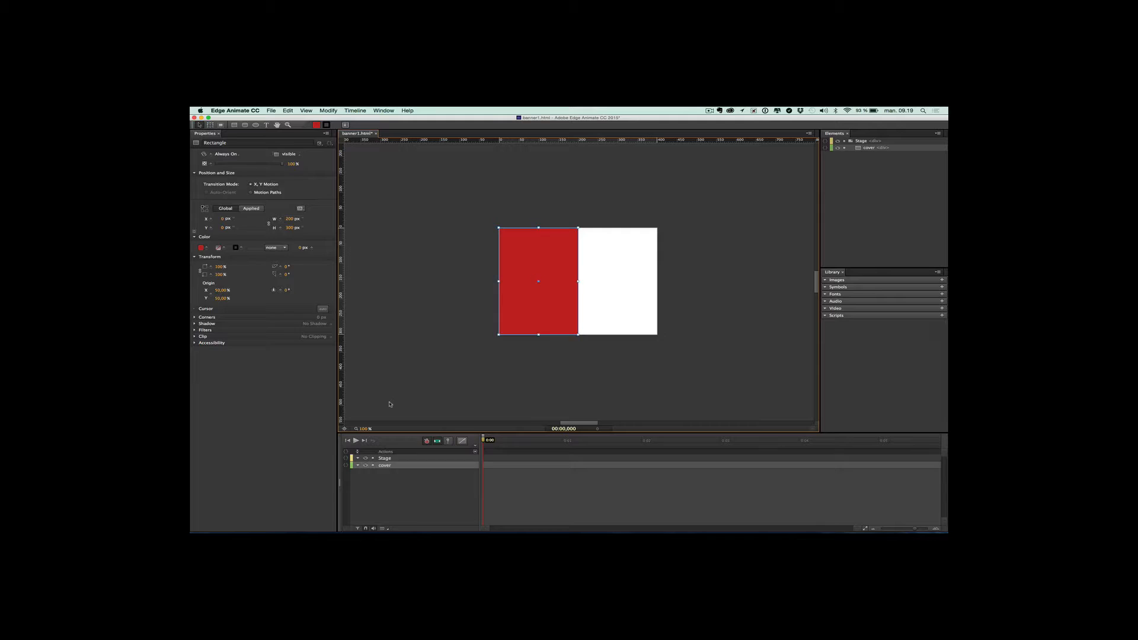
pyautogui.click(386, 466)
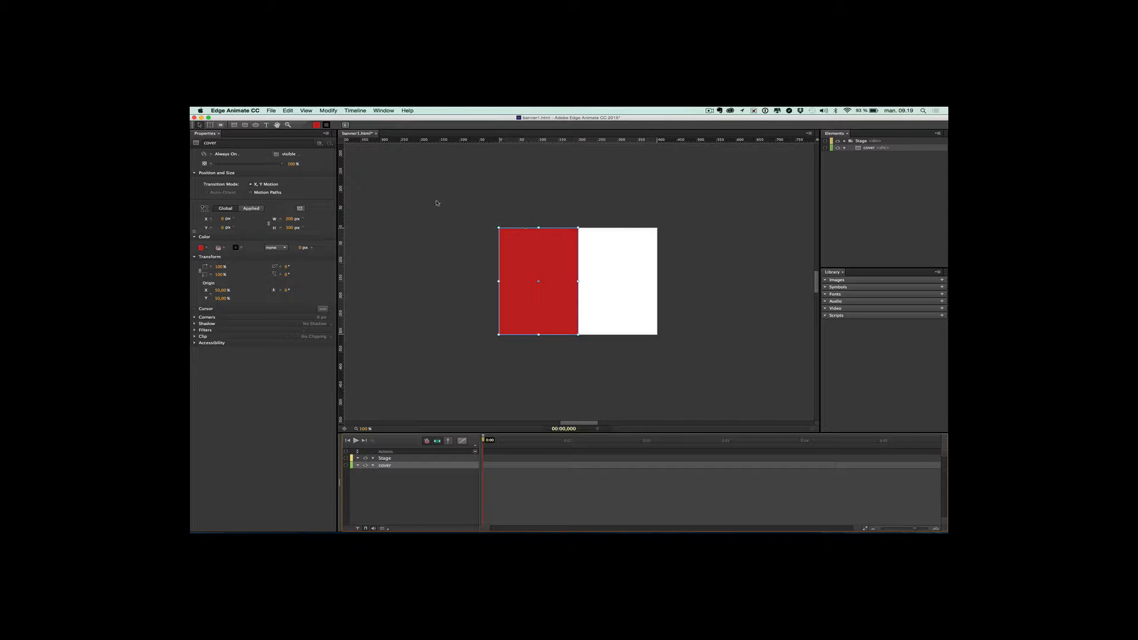
pyautogui.click(419, 219)
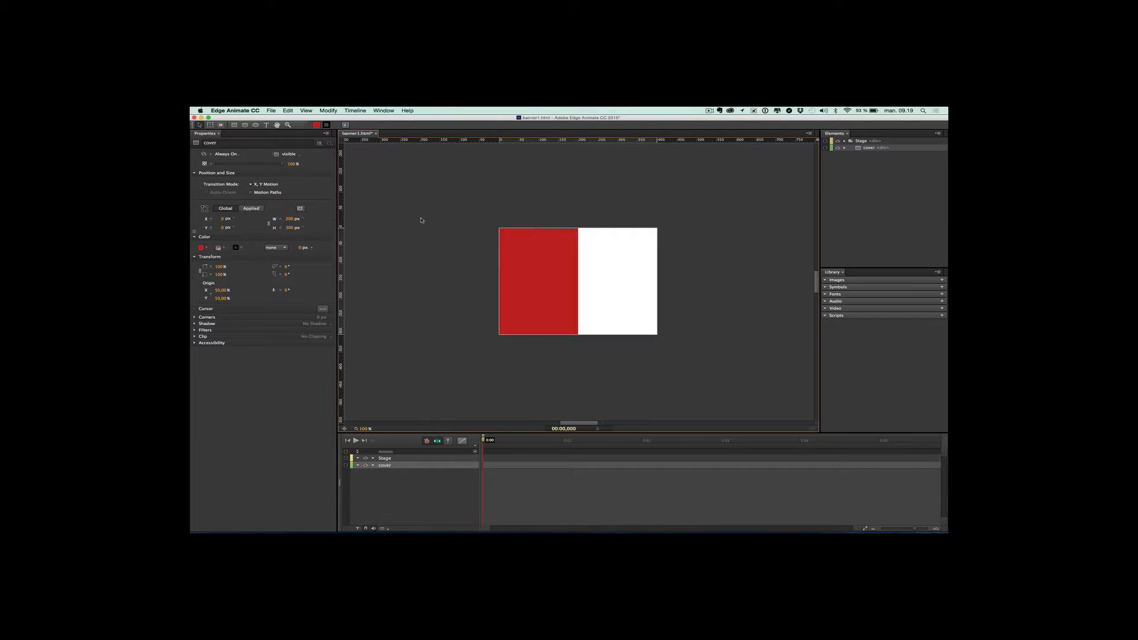
# Add the text "Animation with Edge Animate" on three lines in the white half of the stage and nudge it slightly right and up
pyautogui.click(257, 126)
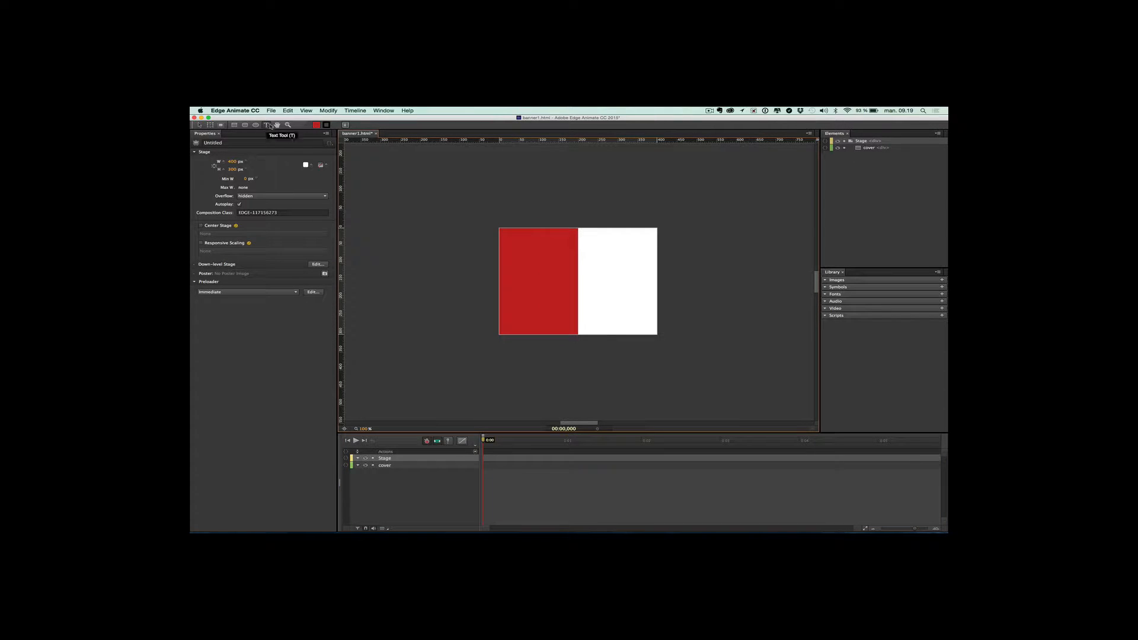
pyautogui.click(585, 261)
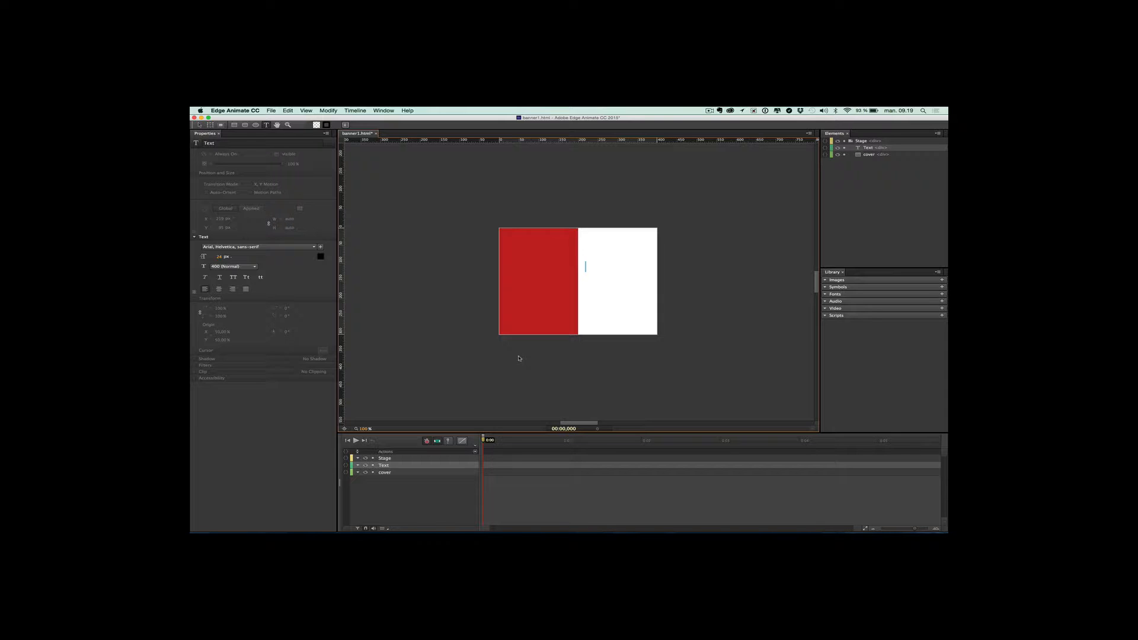
pyautogui.write('Animation')
pyautogui.press('Return')
pyautogui.write('with Edge ')
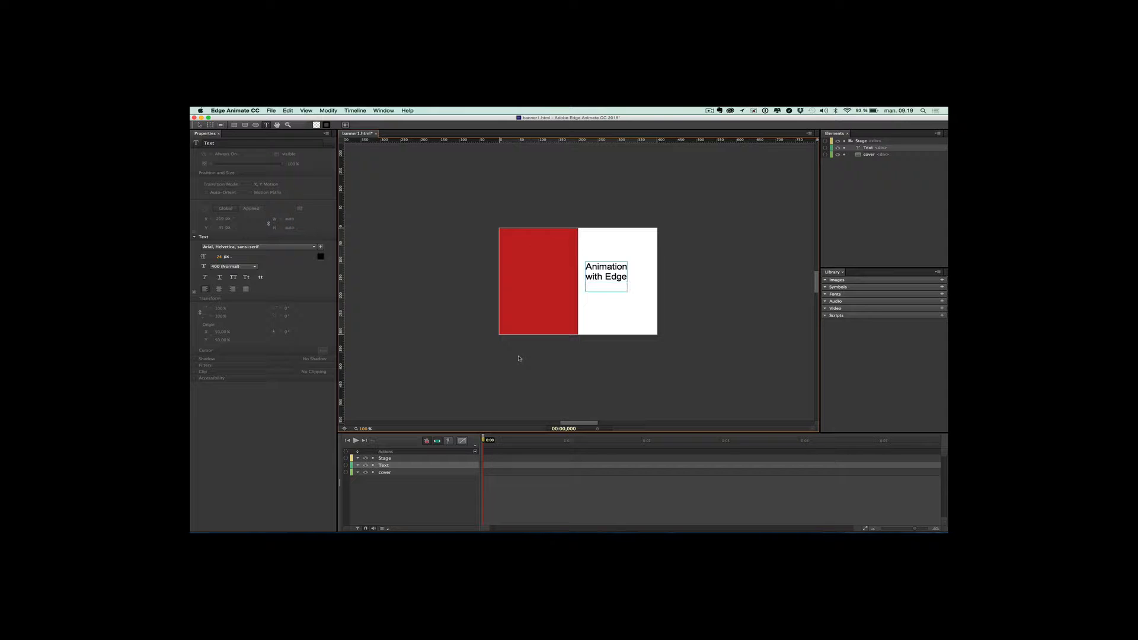
pyautogui.write('Animate')
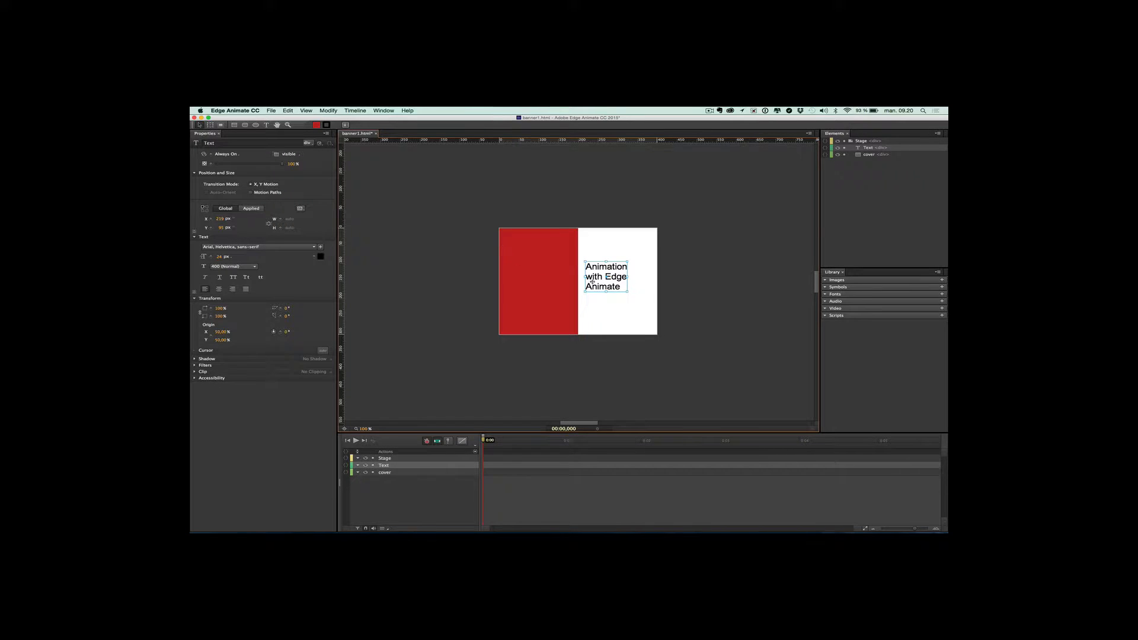
pyautogui.moveTo(592, 280)
pyautogui.mouseDown()
pyautogui.moveTo(581, 279)
pyautogui.moveTo(599, 278)
pyautogui.mouseUp()
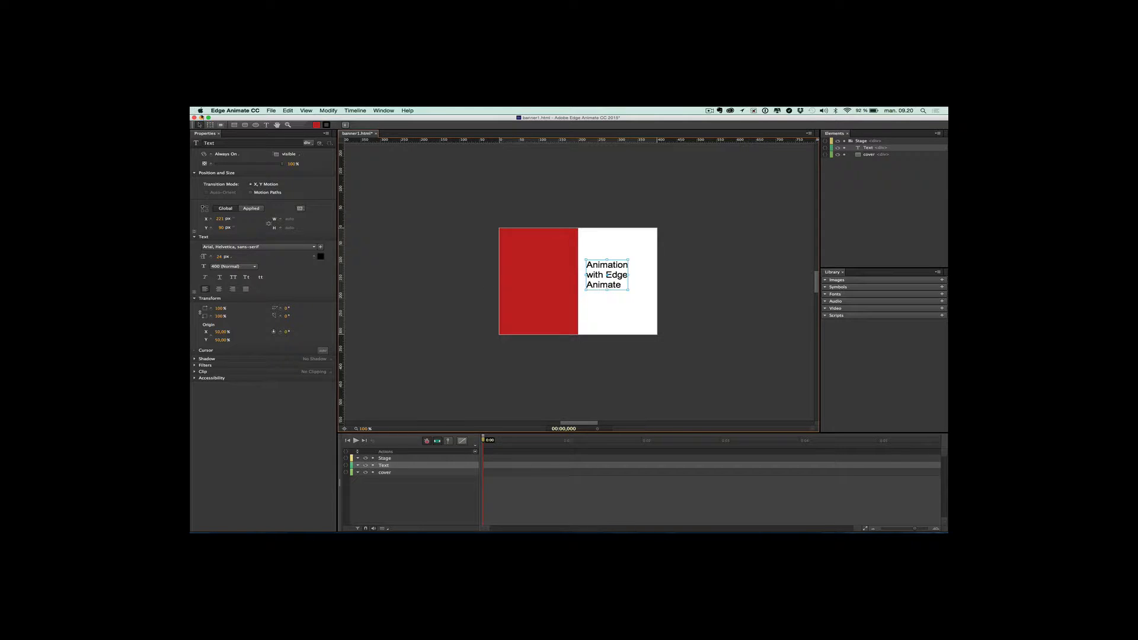
# Add the Cabin Sketch Edge Web Font to the banner text and check its embed code in the library
pyautogui.click(240, 247)
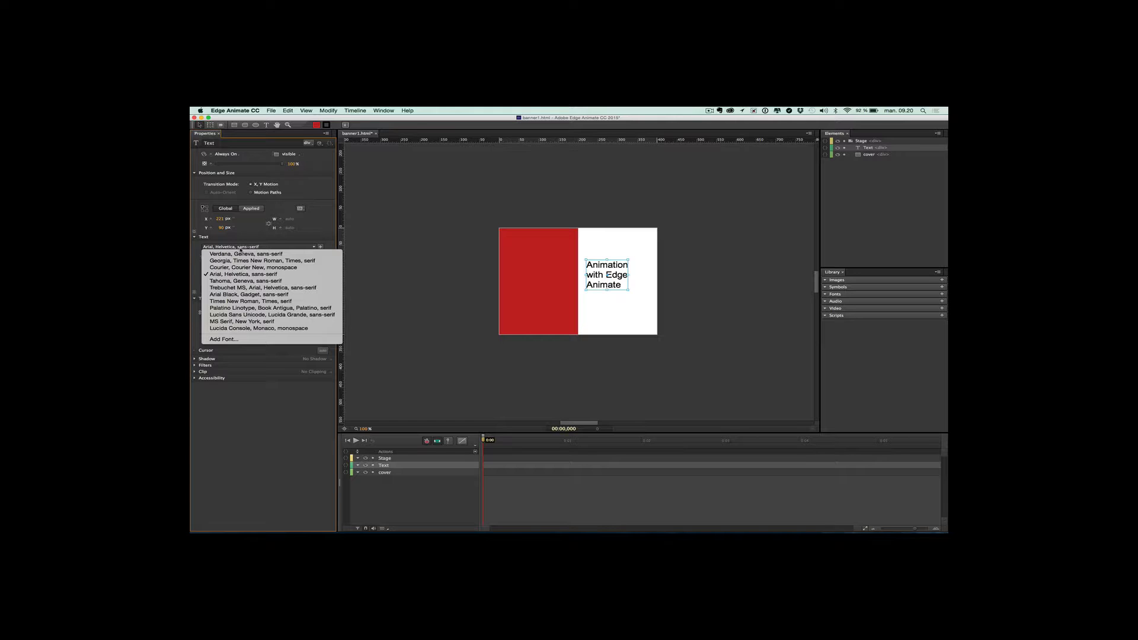
pyautogui.click(229, 340)
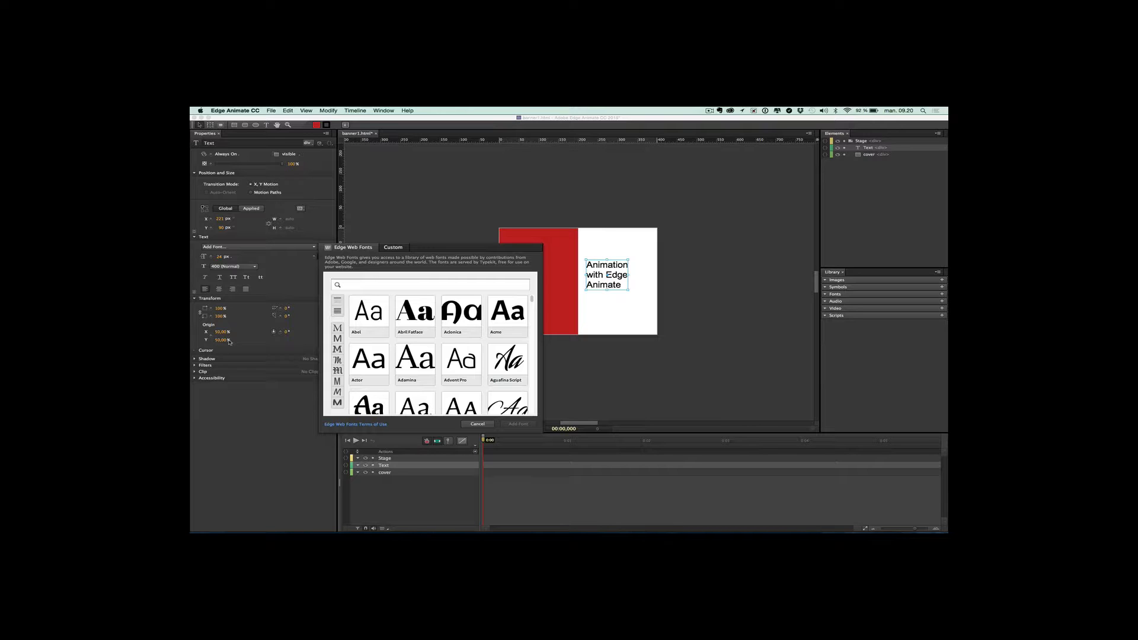
pyautogui.scroll(-2, 377, 355)
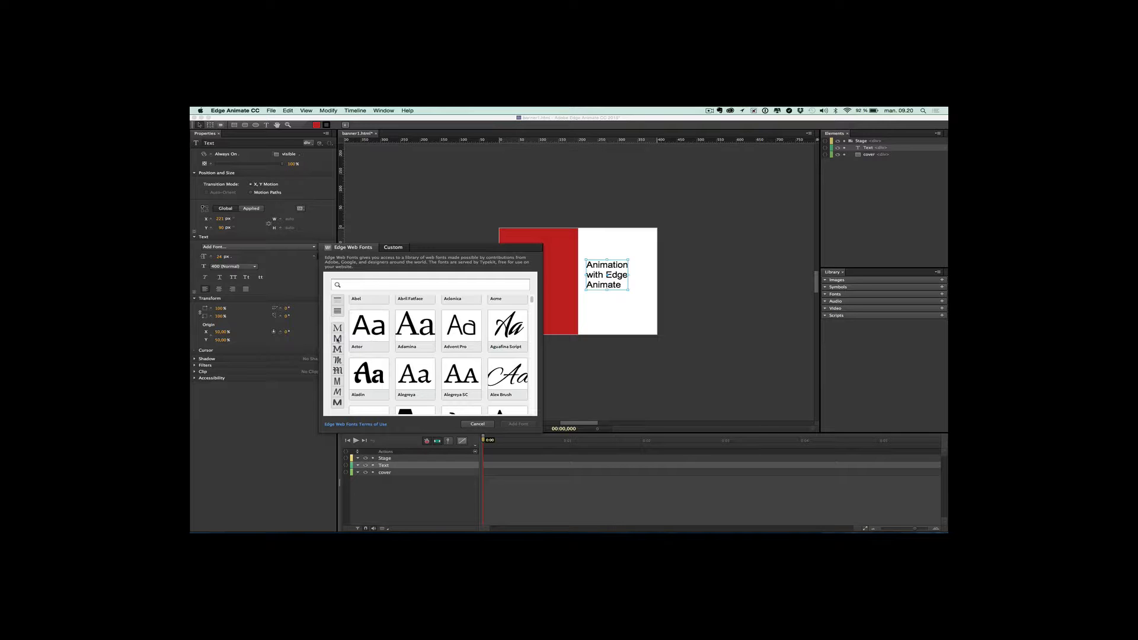
pyautogui.click(336, 404)
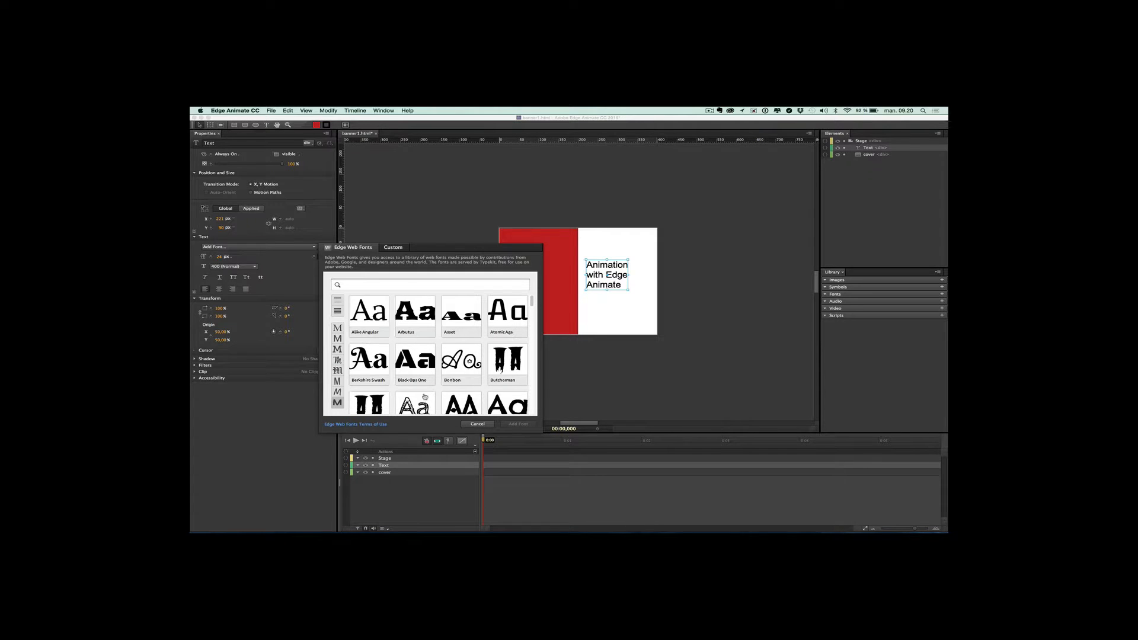
pyautogui.click(411, 363)
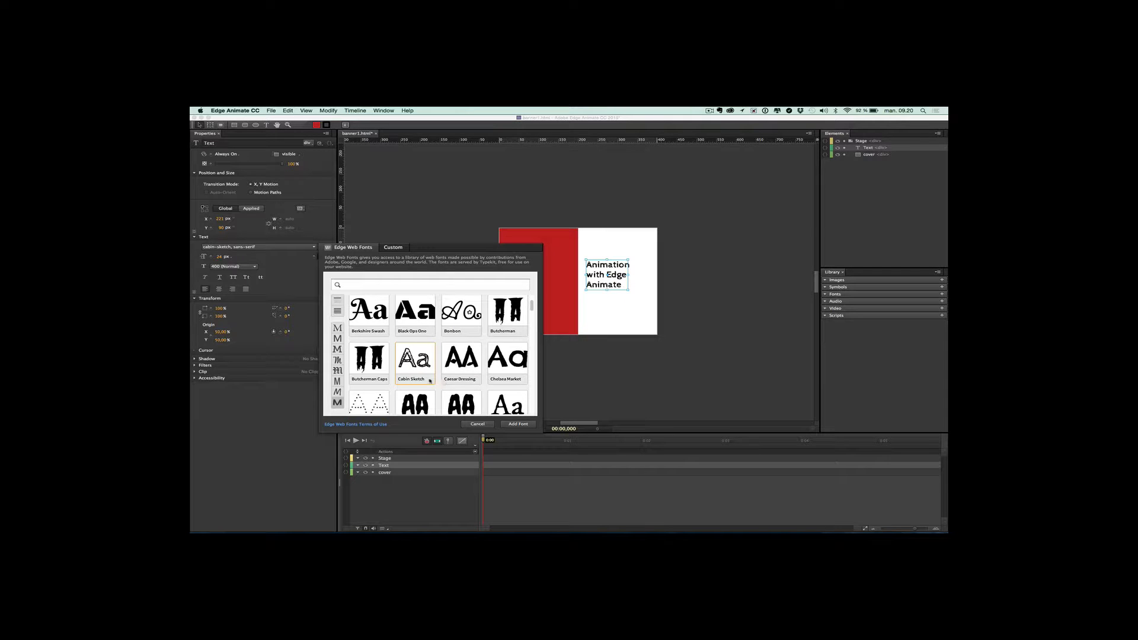
pyautogui.click(515, 425)
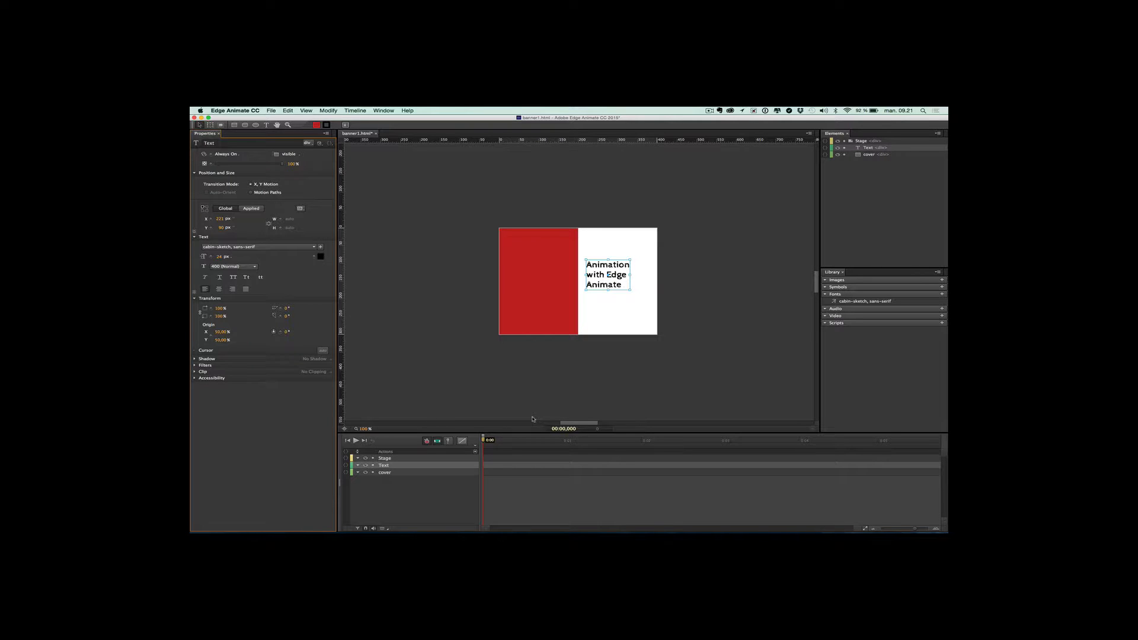
pyautogui.doubleClick(849, 302)
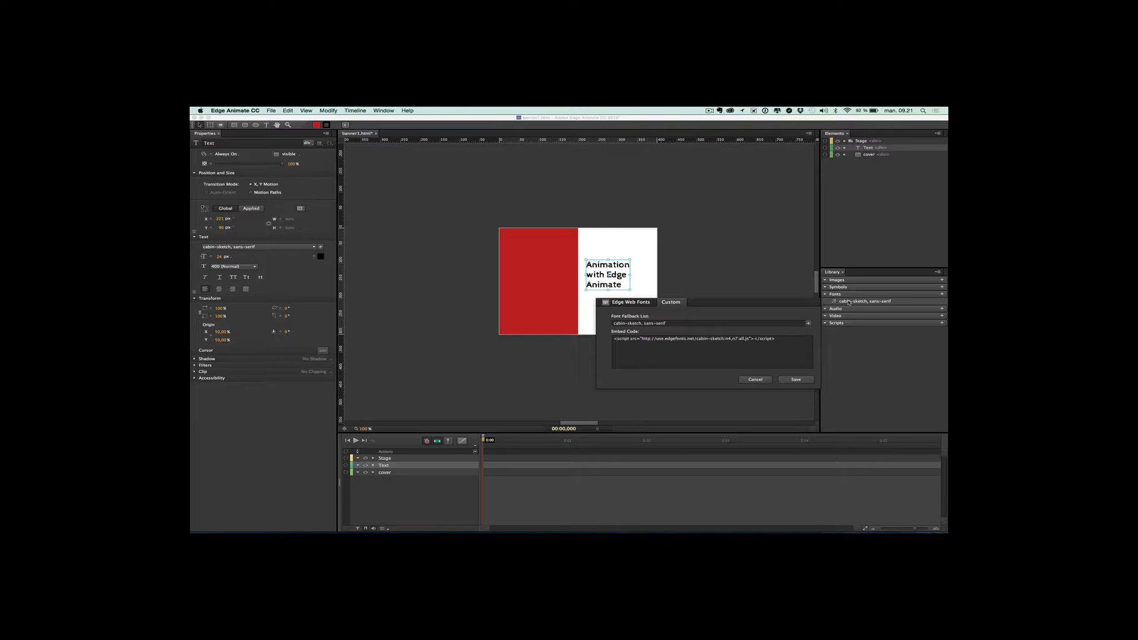
pyautogui.click(796, 380)
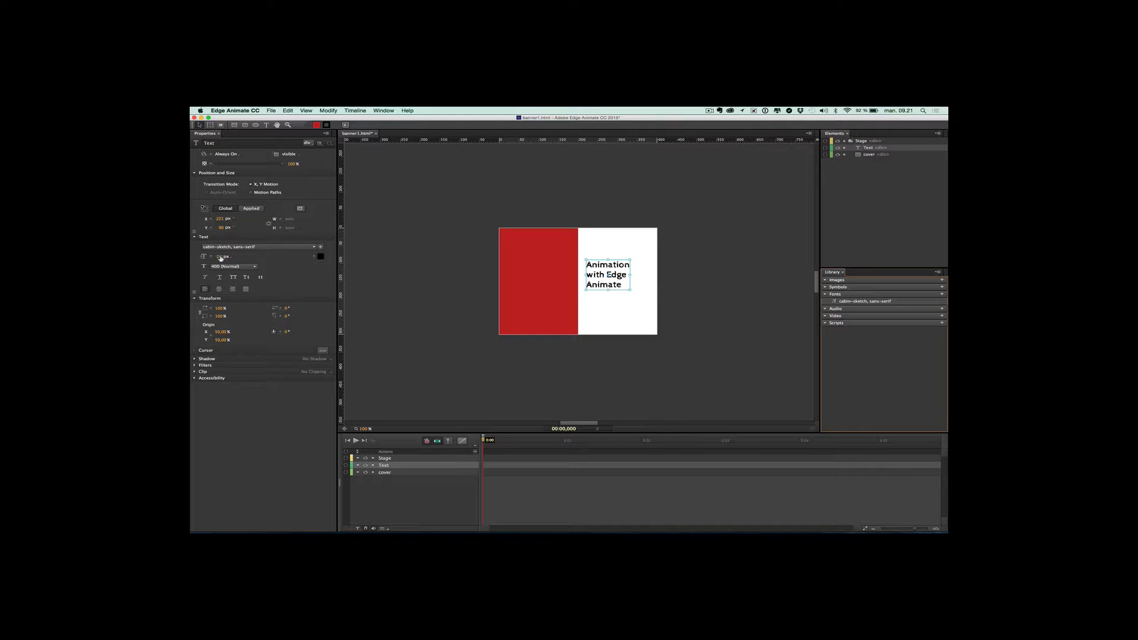
# Enlarge the text to 36 px and move it to X 200 px, against the red cover's edge
pyautogui.moveTo(221, 257)
pyautogui.mouseDown()
pyautogui.moveTo(240, 257)
pyautogui.moveTo(228, 257)
pyautogui.mouseUp()
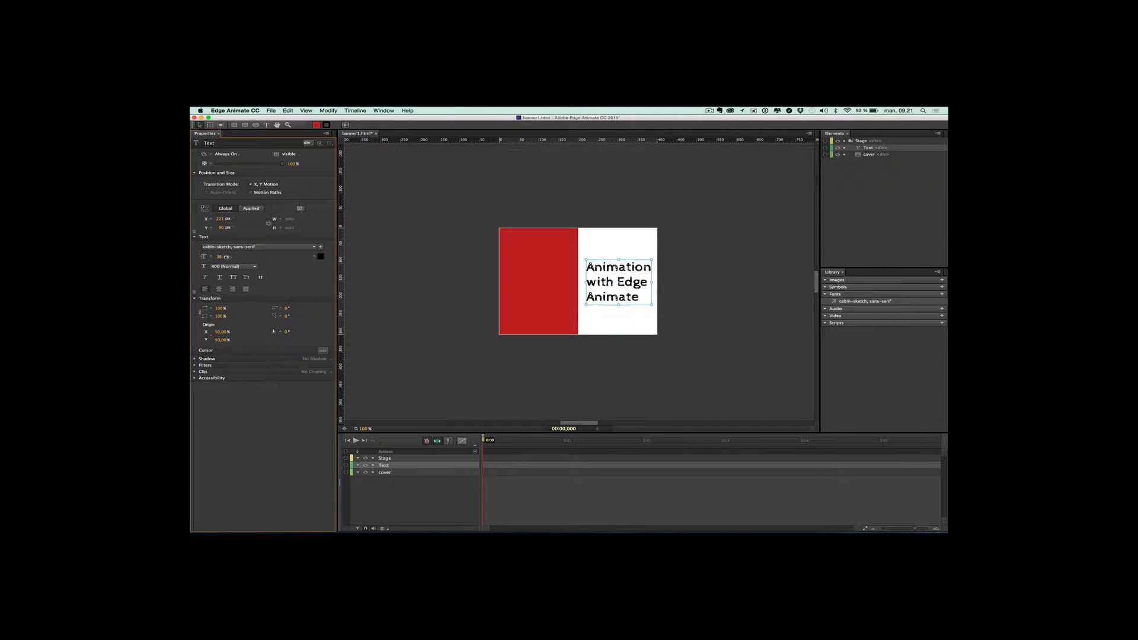
pyautogui.moveTo(601, 286); pyautogui.dragTo(593, 285)
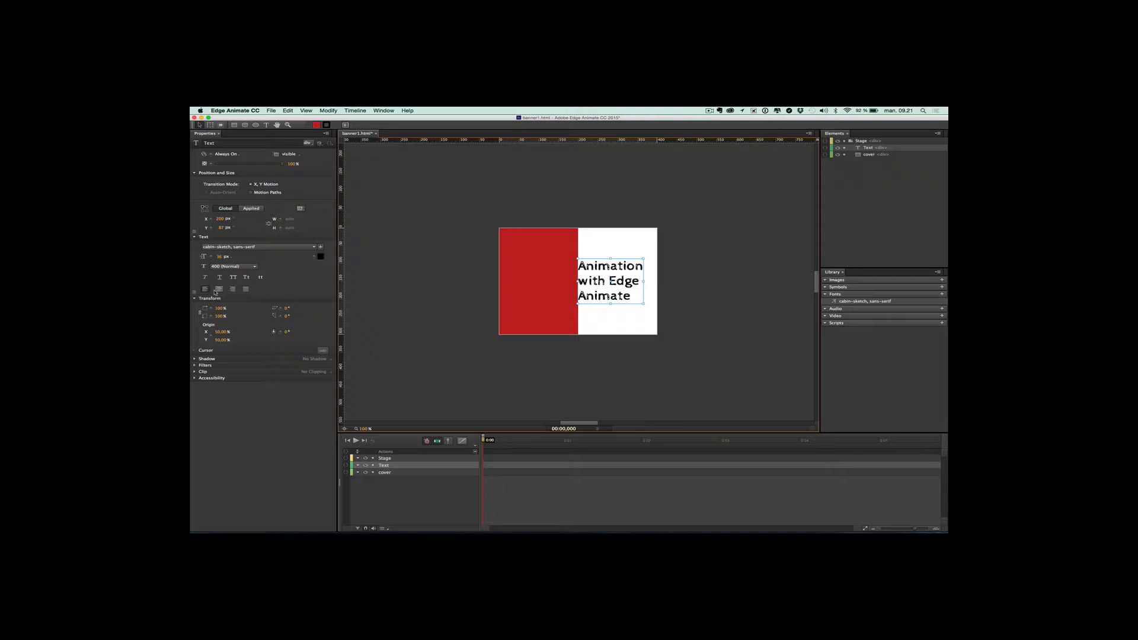
# Set the text's letter spacing to 3 px and its line height to 36 px, then deselect it
pyautogui.click(195, 293)
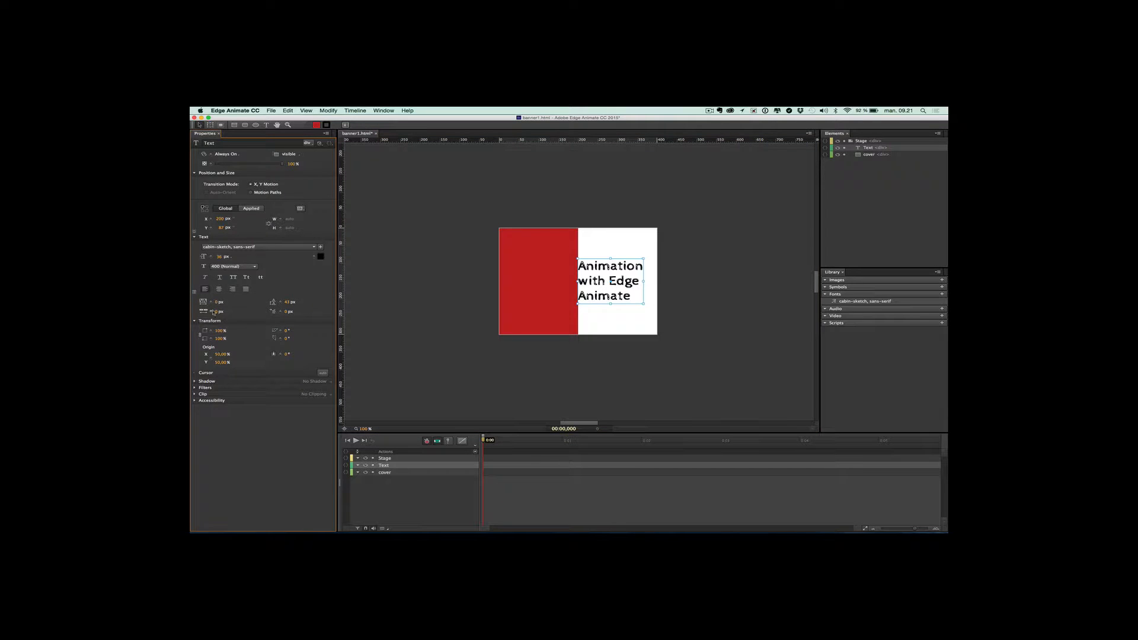
pyautogui.moveTo(217, 303); pyautogui.dragTo(218, 302)
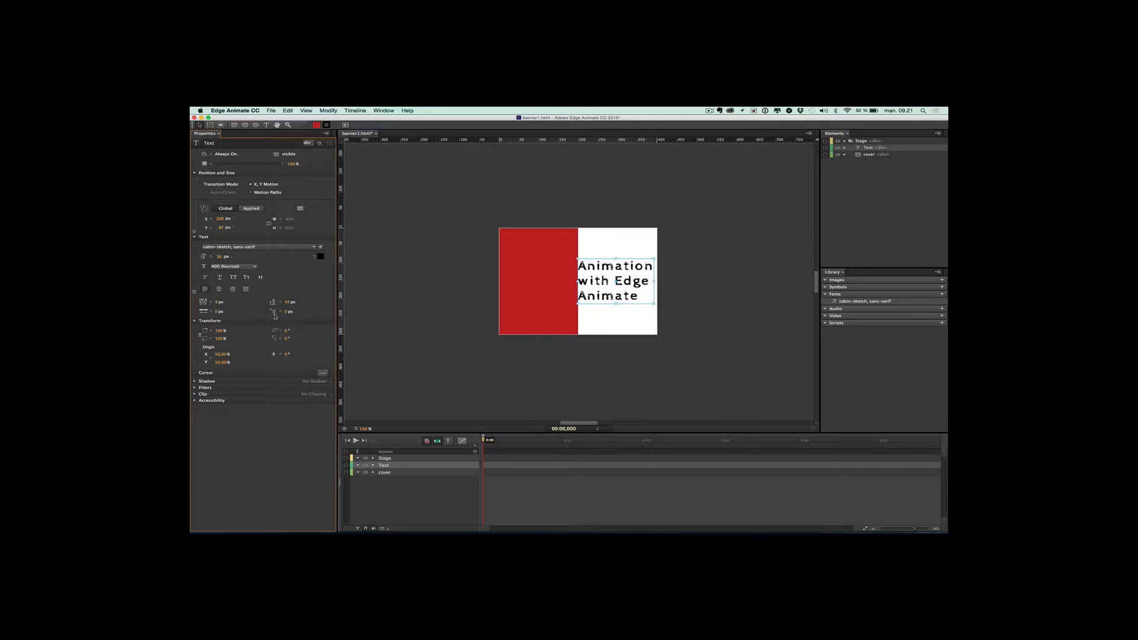
pyautogui.moveTo(288, 304); pyautogui.dragTo(286, 306)
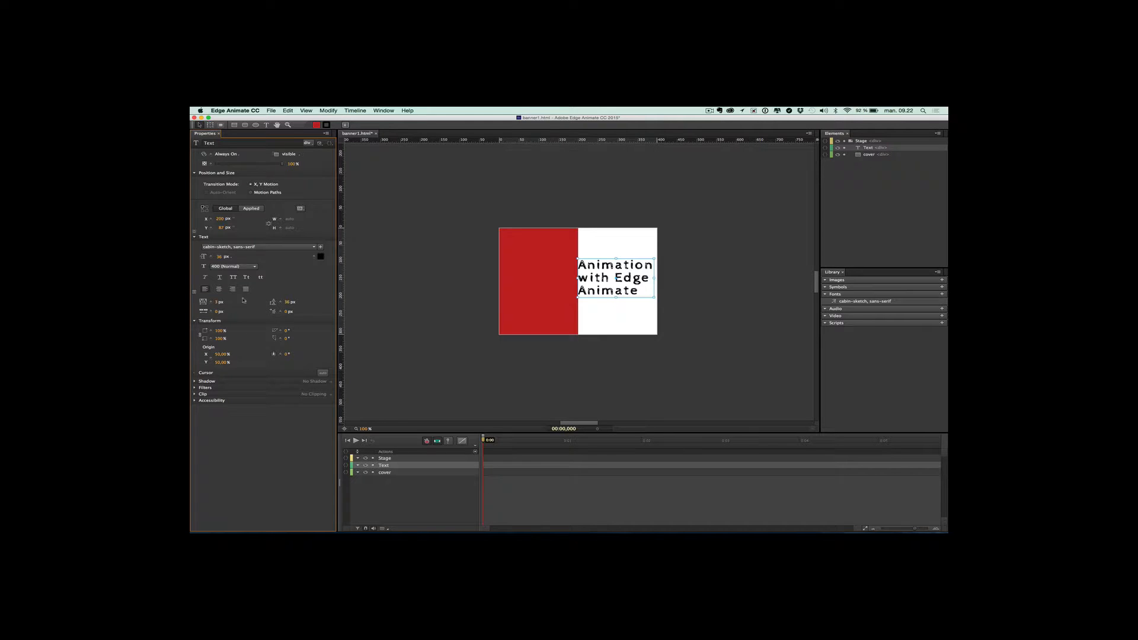
pyautogui.click(397, 367)
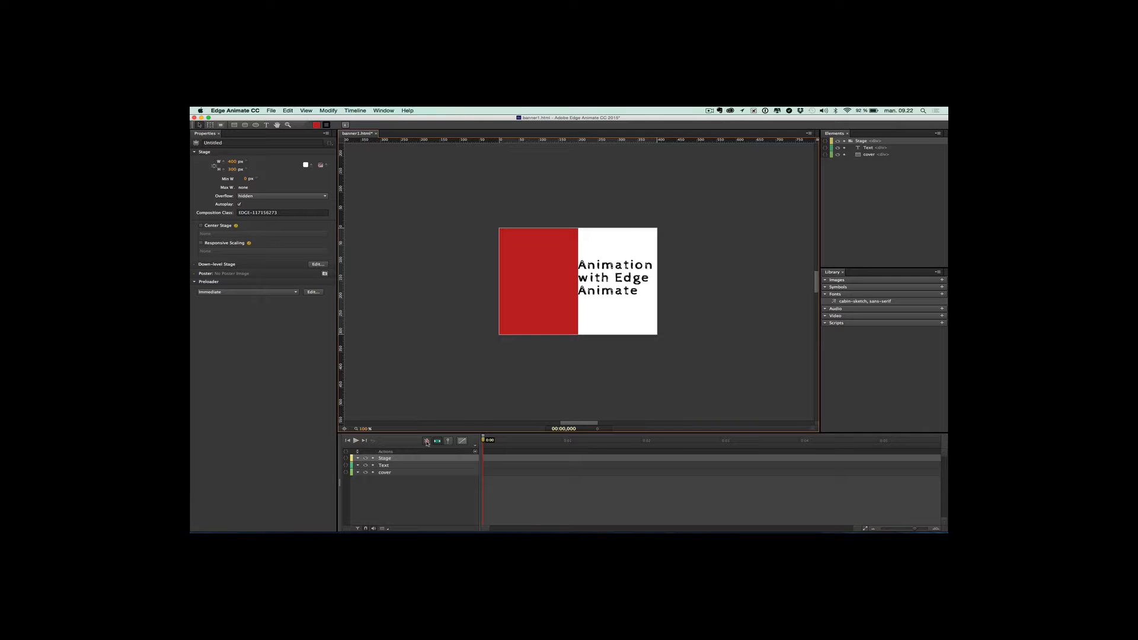
# Animate the text sliding in from beyond the stage's left edge over the first 1.5 seconds using the Pin, and play the animation
pyautogui.click(427, 441)
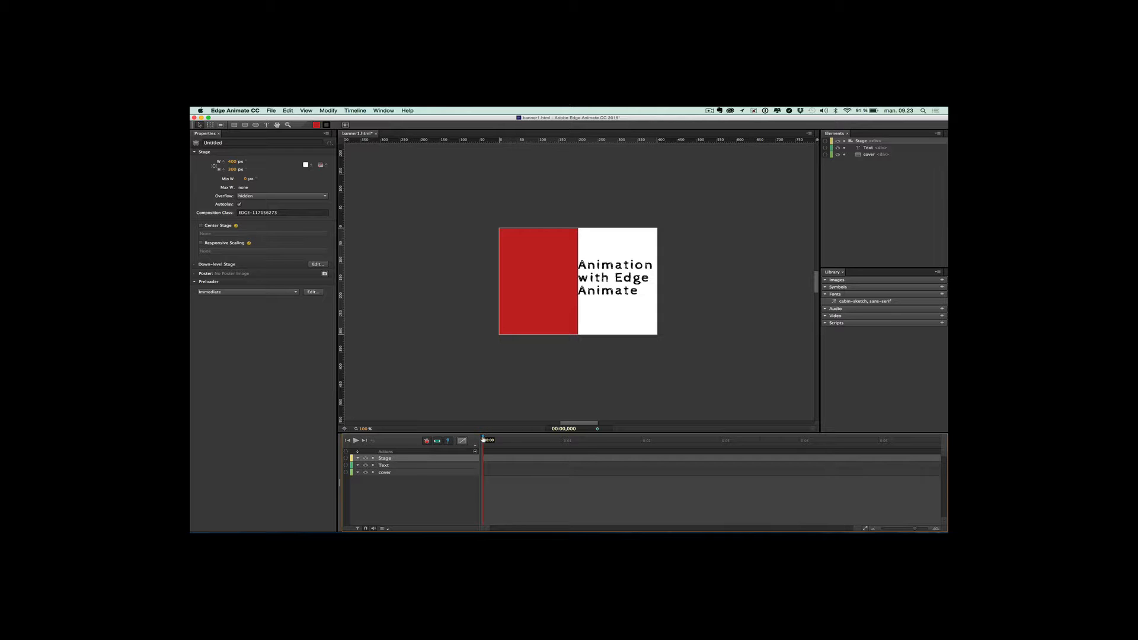
pyautogui.moveTo(483, 439); pyautogui.dragTo(602, 449)
pyautogui.moveTo(605, 278); pyautogui.dragTo(450, 274)
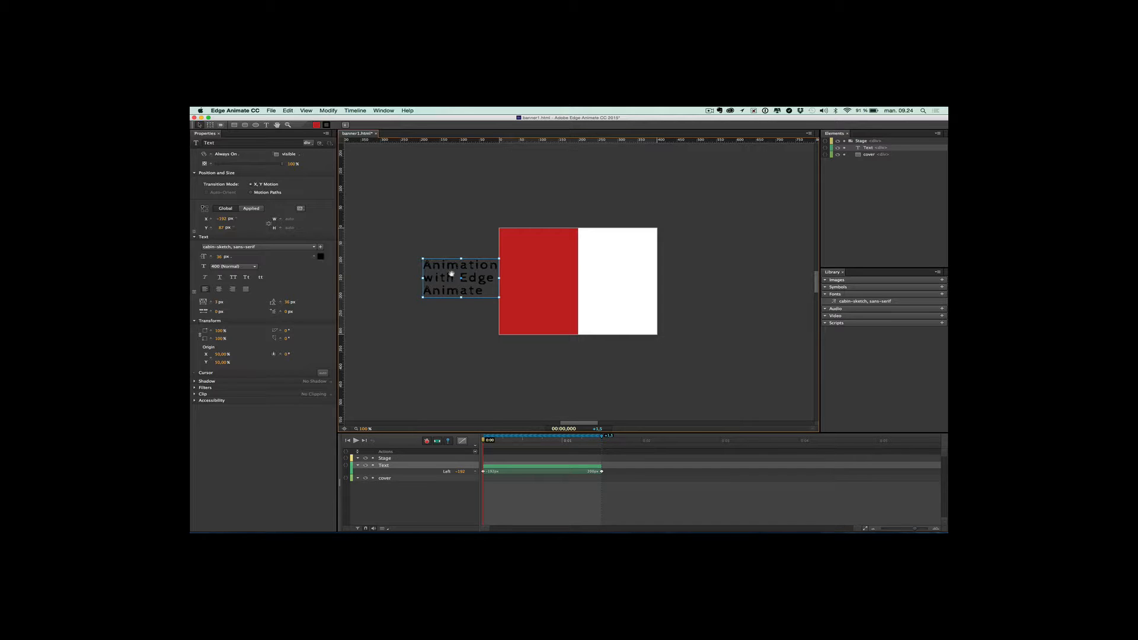
pyautogui.press('space')
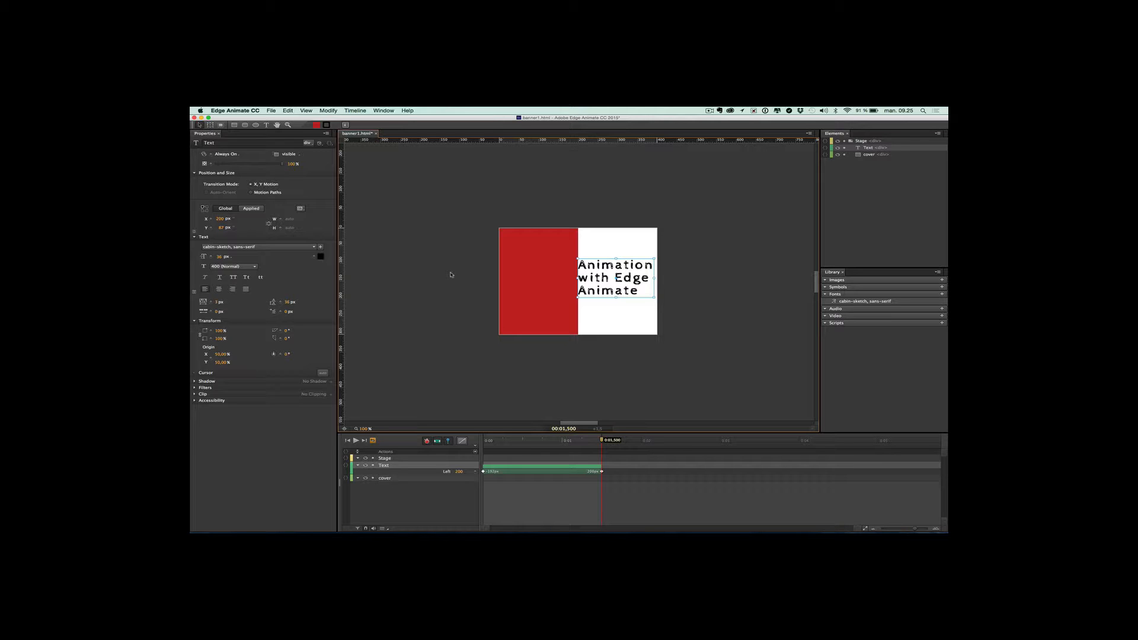
pyautogui.press('space')
# Examine the Ease In, Ease Out, Ease In Out and Swing easing curves for the text's slide-in transition
pyautogui.click(549, 467)
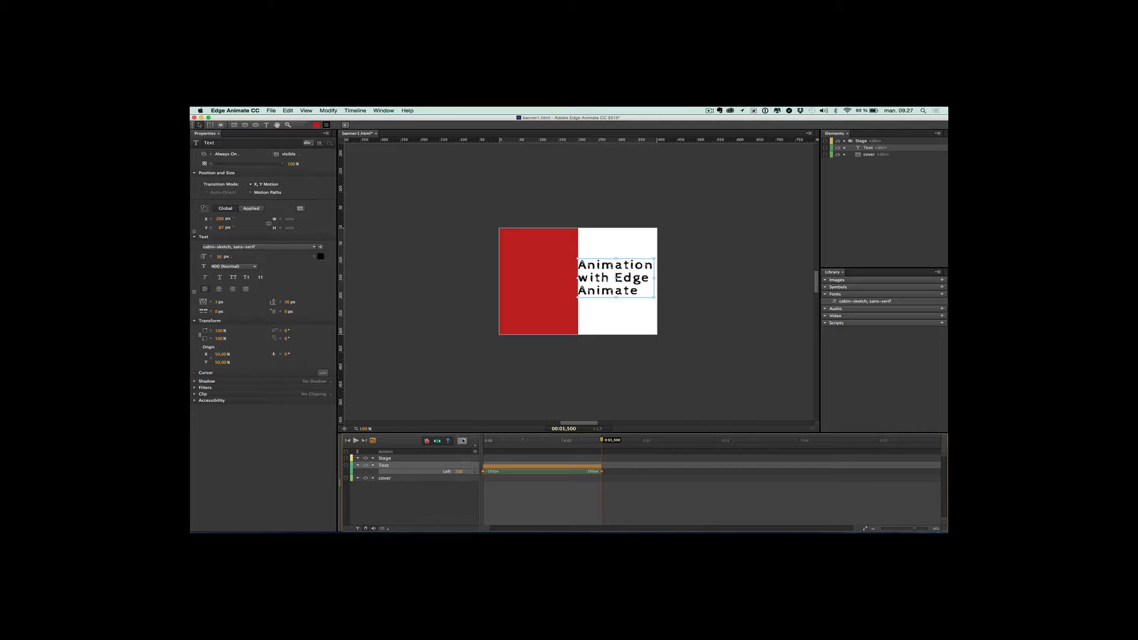
pyautogui.click(465, 443)
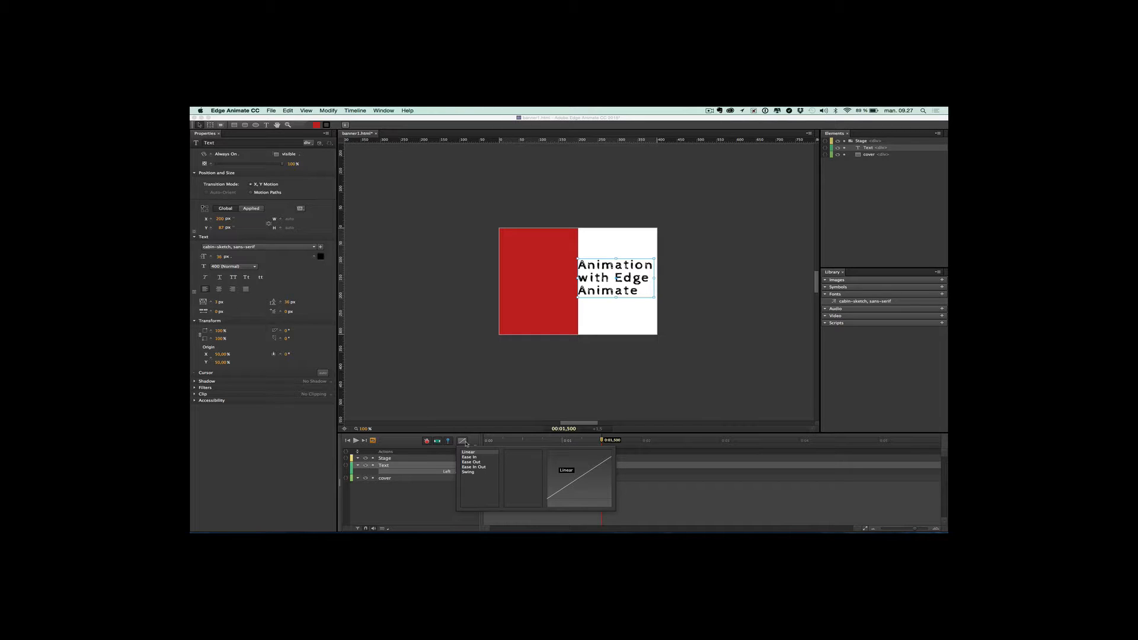
pyautogui.click(464, 443)
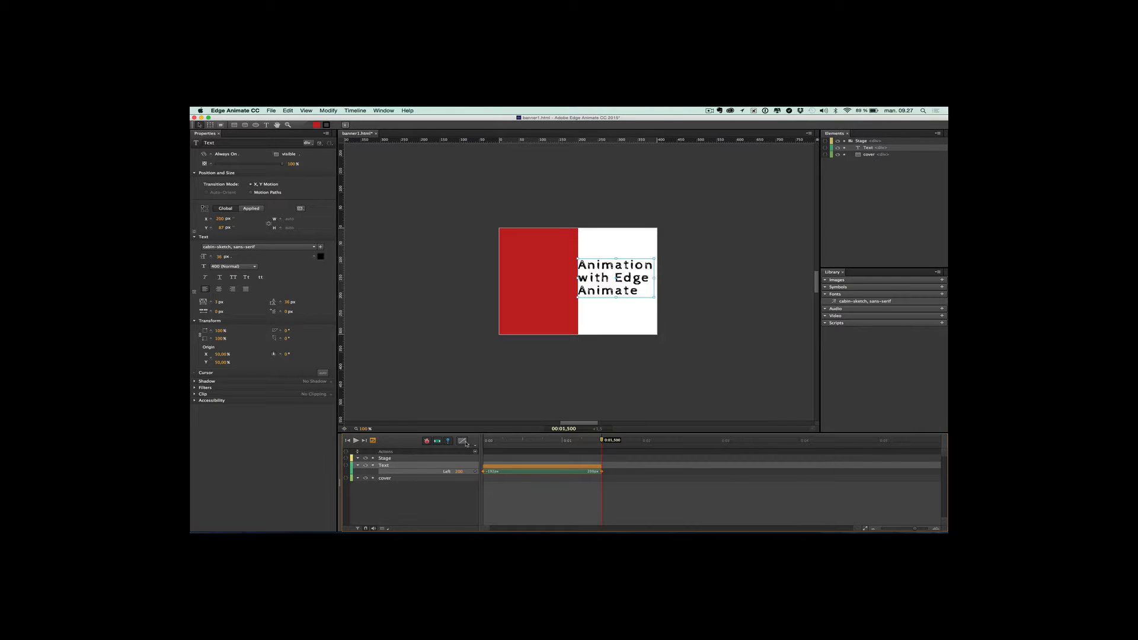
pyautogui.click(464, 441)
pyautogui.click(472, 458)
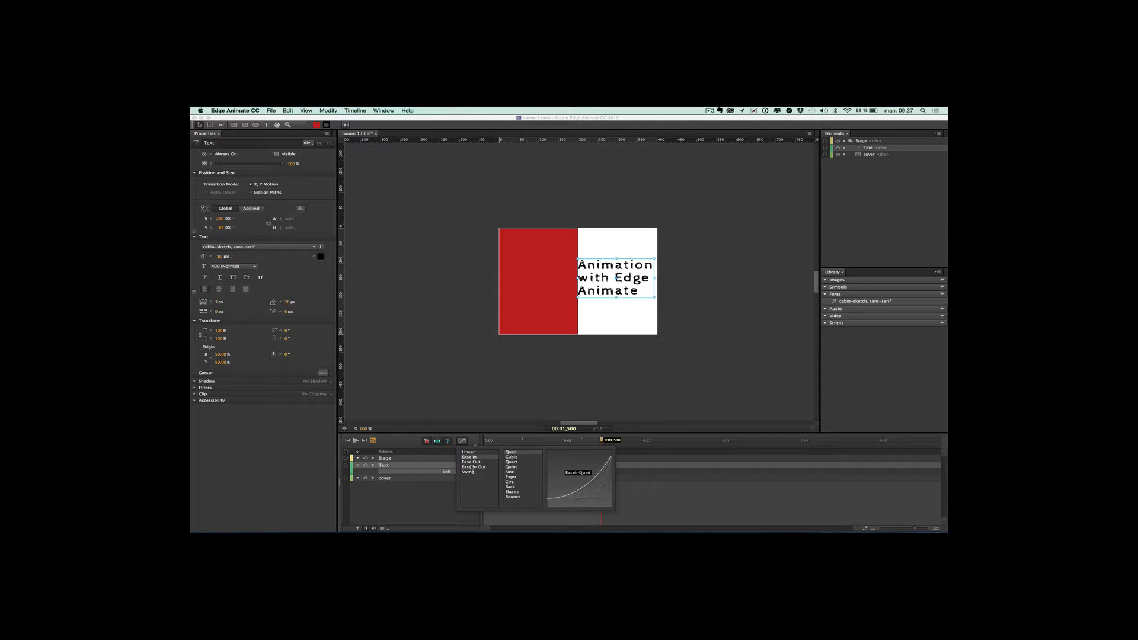
pyautogui.click(471, 462)
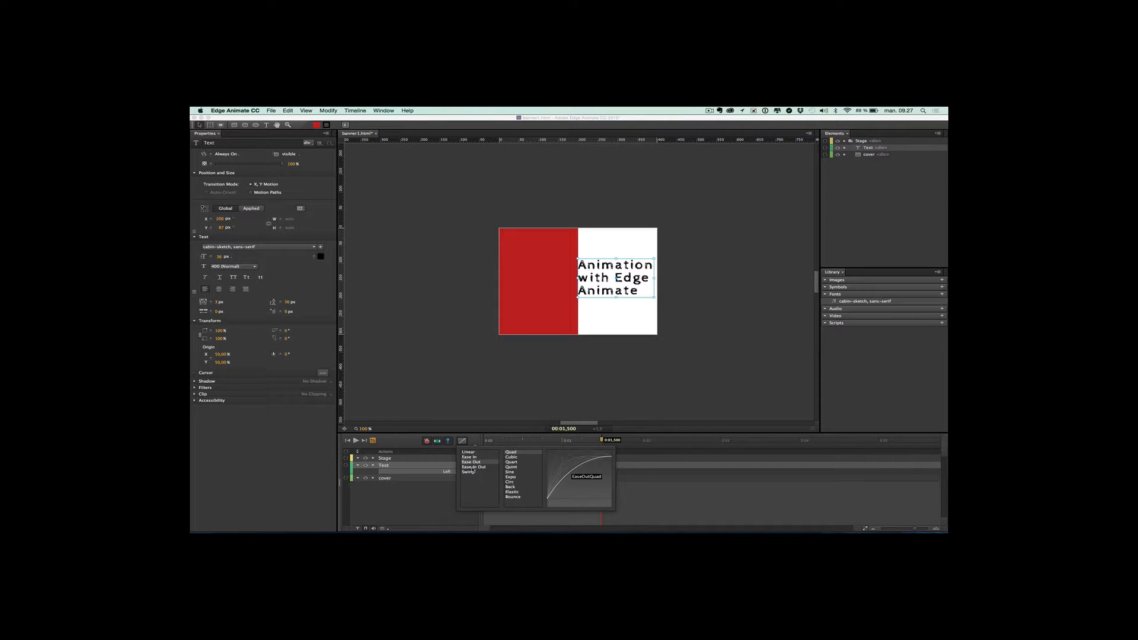
pyautogui.click(474, 467)
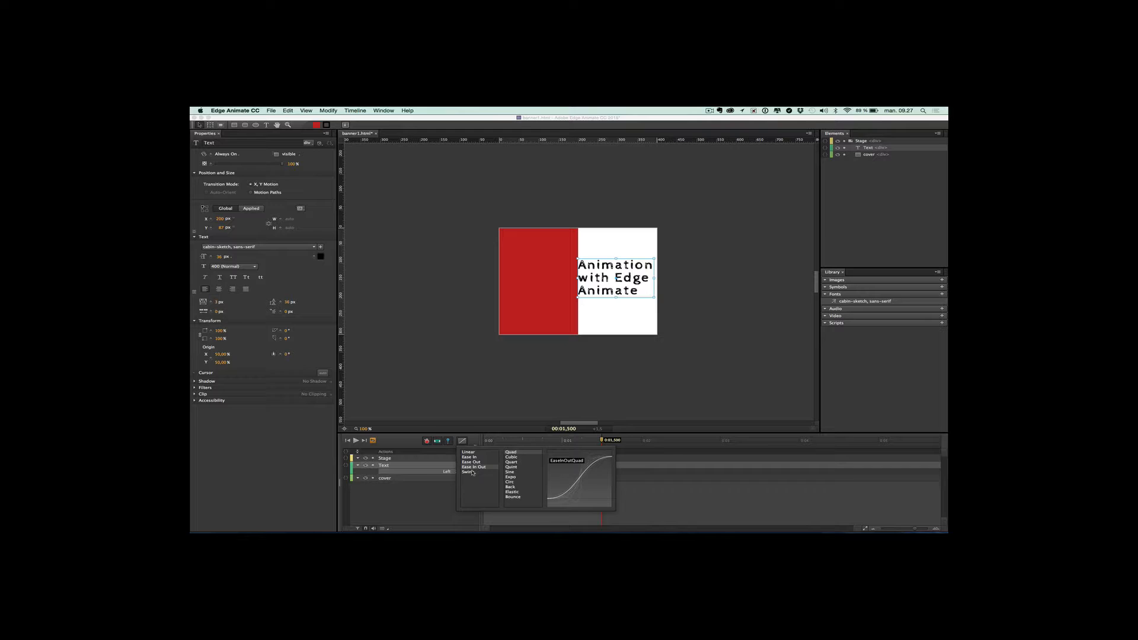
pyautogui.click(473, 473)
pyautogui.click(472, 459)
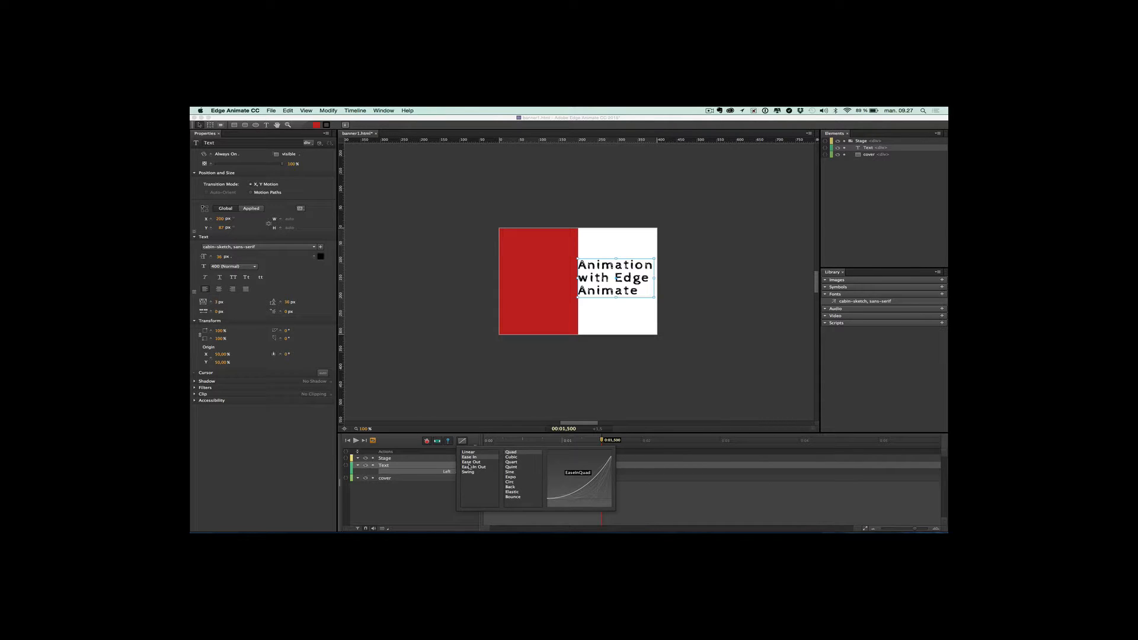
pyautogui.click(469, 467)
# Compare the Ease Out curves for the text's slide-in transition, apply Ease Out Elastic, and play the animation
pyautogui.click(469, 463)
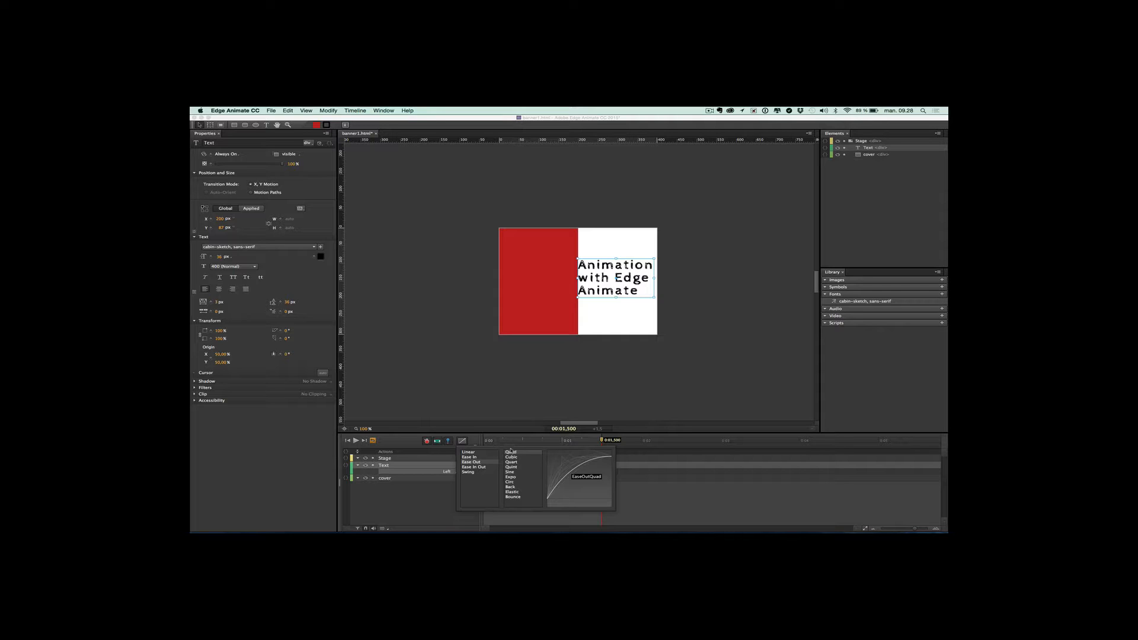
pyautogui.click(511, 457)
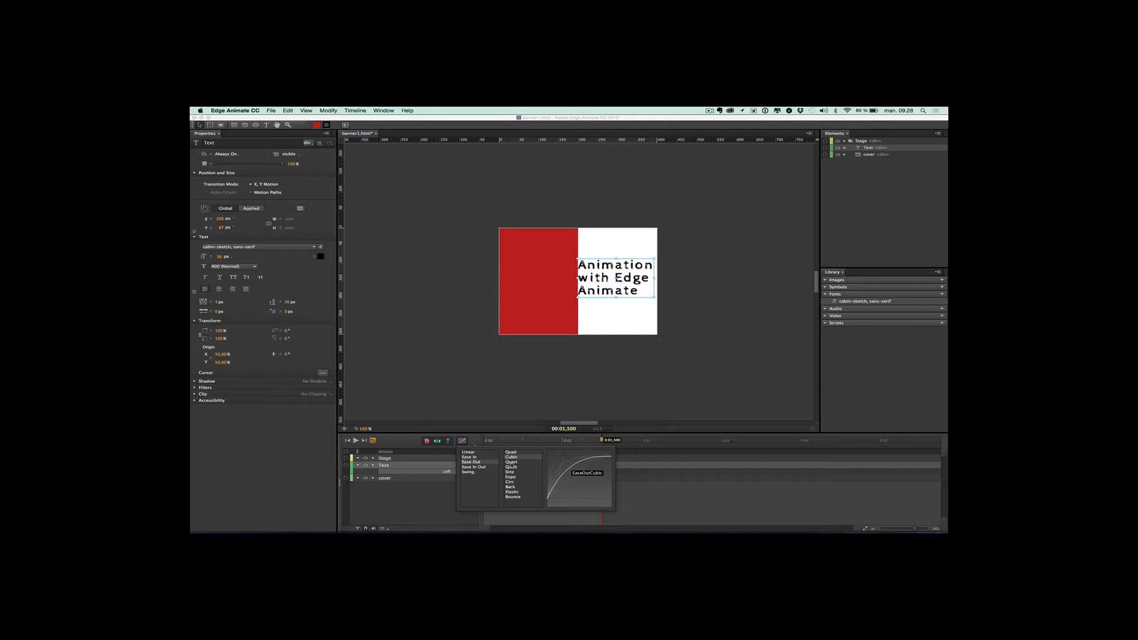
pyautogui.click(511, 463)
pyautogui.press('Down')
pyautogui.press('Down')
pyautogui.press('Down')
pyautogui.press('Down')
pyautogui.press('Down')
pyautogui.press('Down')
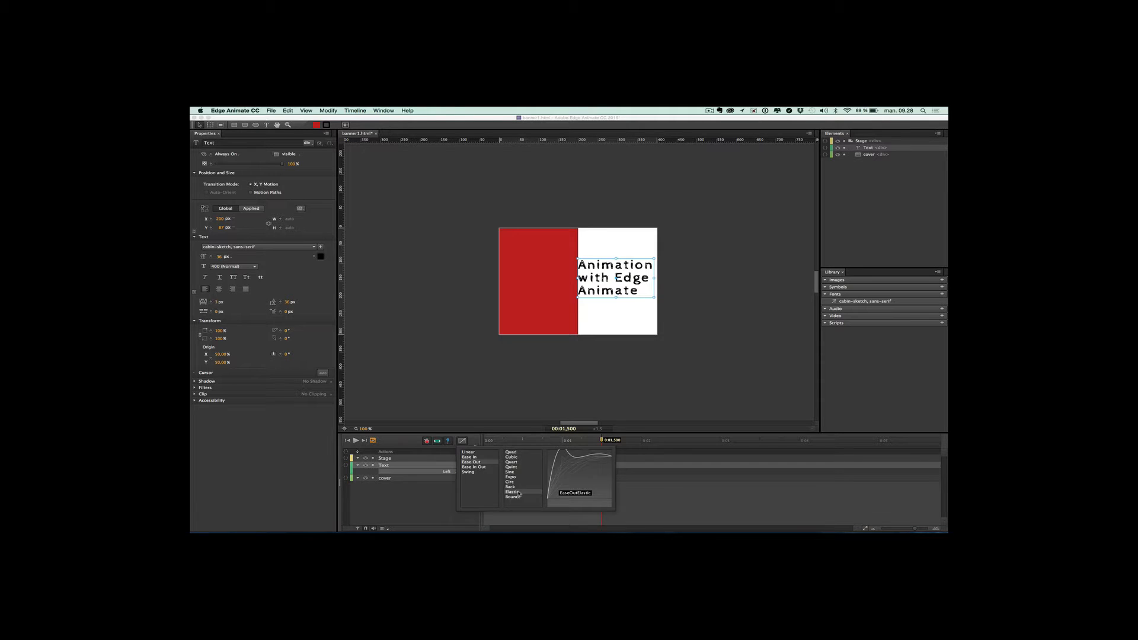
pyautogui.click(512, 492)
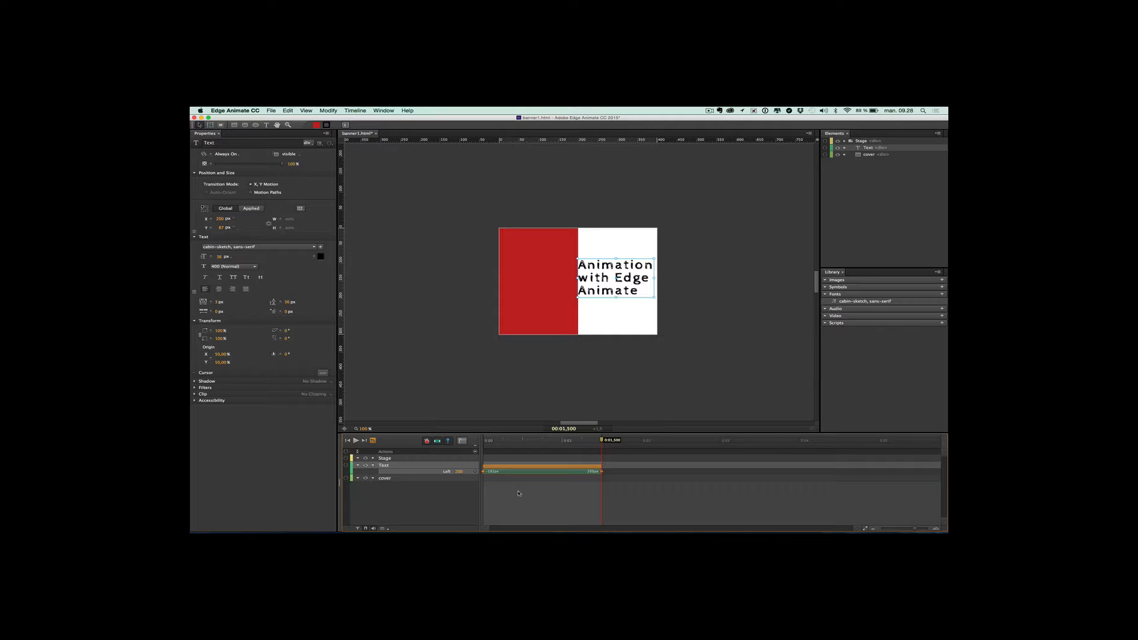
pyautogui.press('space')
# Lengthen the text's slide-in transition to 2.5 seconds after trying 3 seconds, playing back each duration
pyautogui.moveTo(601, 467); pyautogui.dragTo(719, 471)
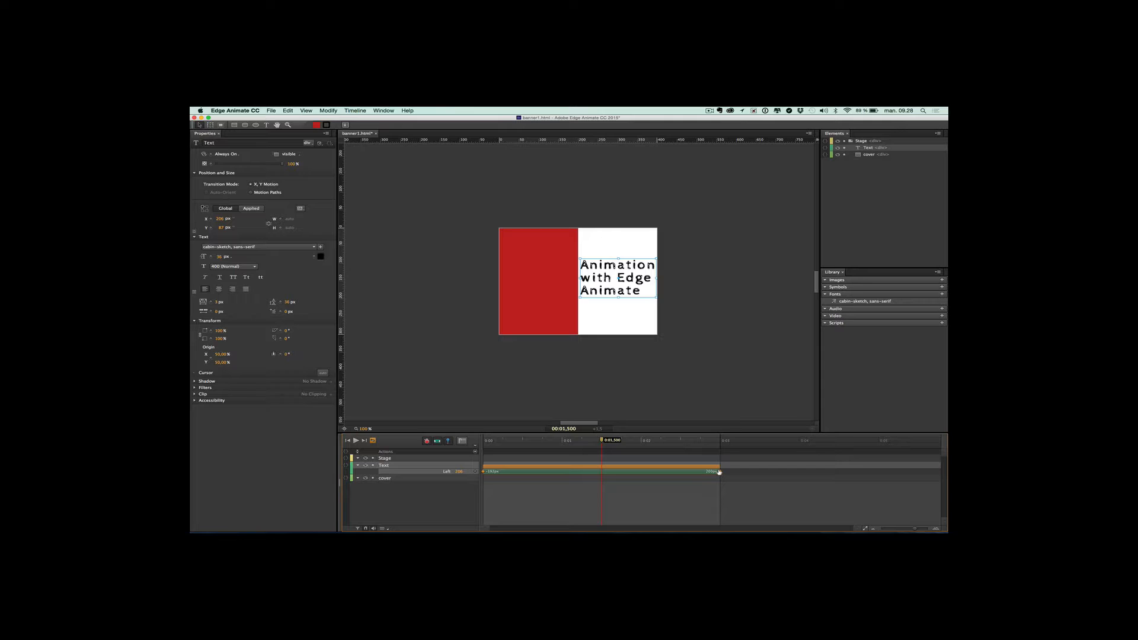
pyautogui.press('space')
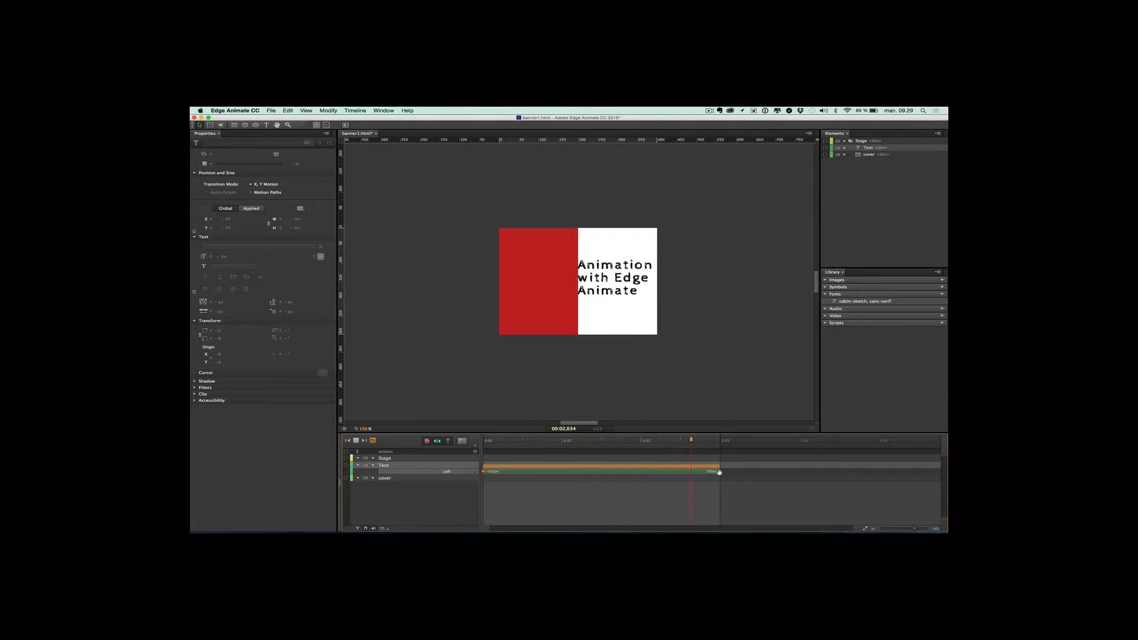
pyautogui.press('space')
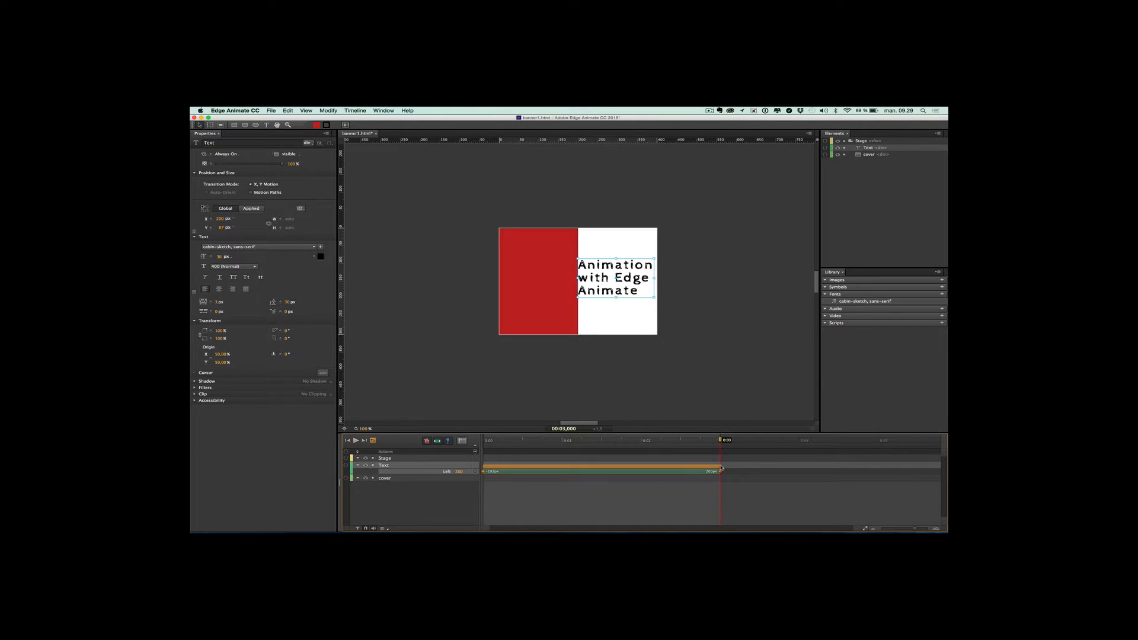
pyautogui.moveTo(720, 466); pyautogui.dragTo(680, 471)
pyautogui.press('space')
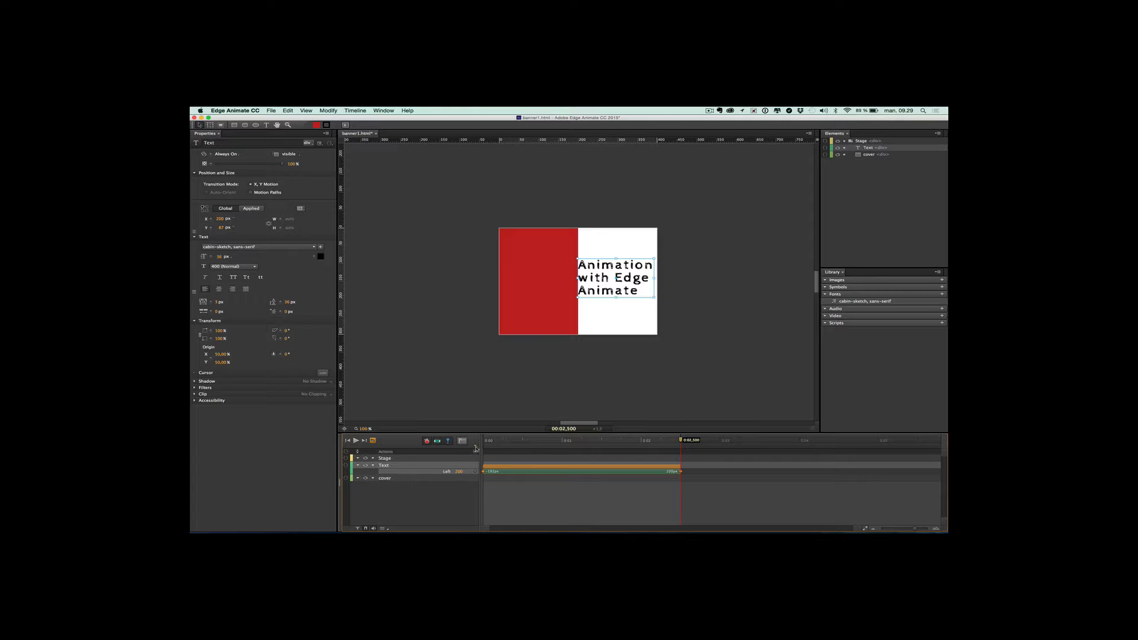
pyautogui.press('space')
# Place the cover above the text in the element stacking order and play the animation to check the overlap
pyautogui.click(404, 480)
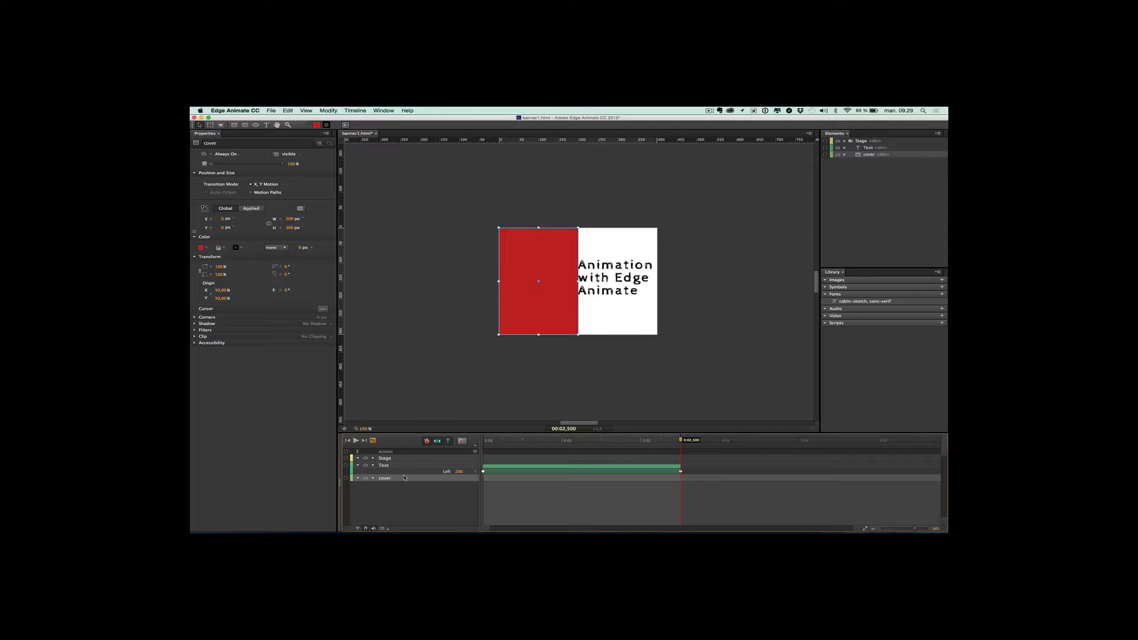
pyautogui.click(881, 155)
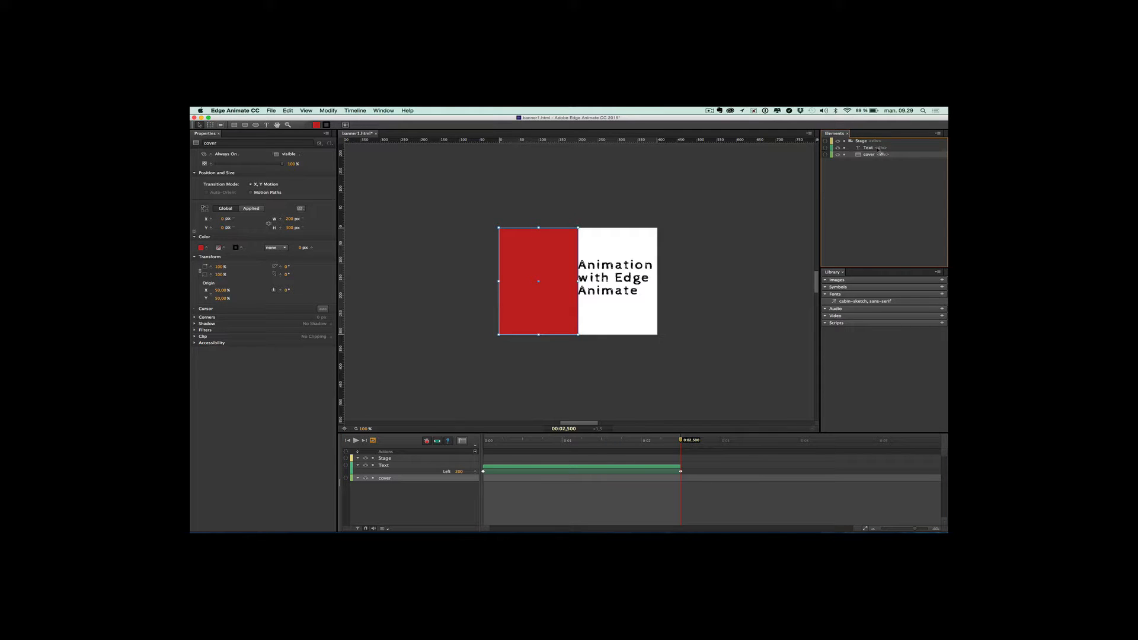
pyautogui.moveTo(881, 154); pyautogui.dragTo(878, 147)
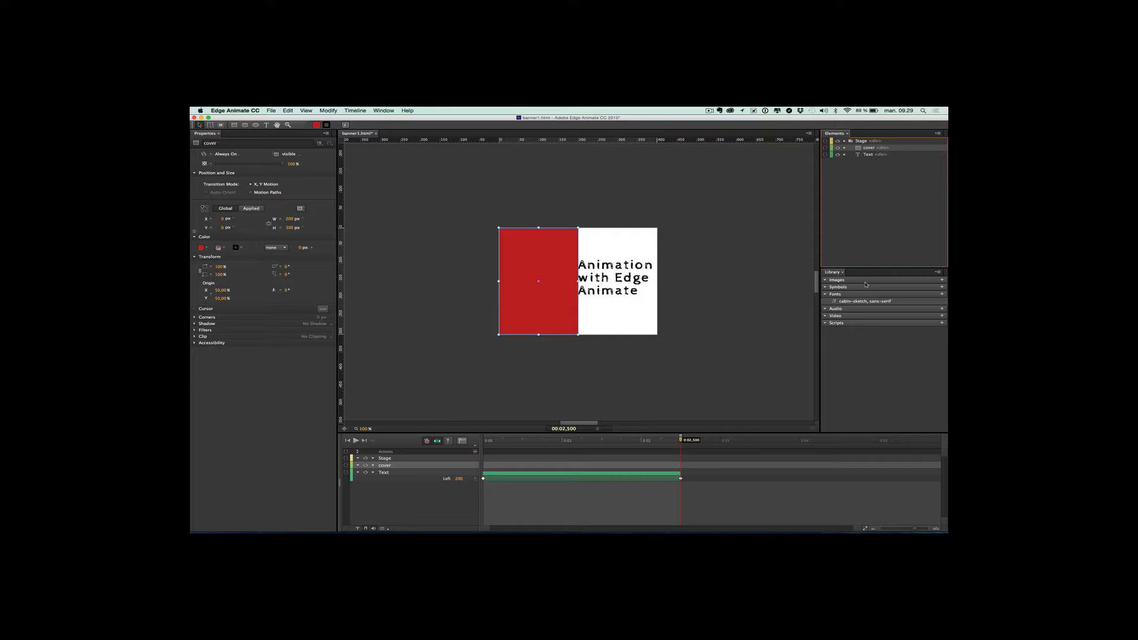
pyautogui.press('space')
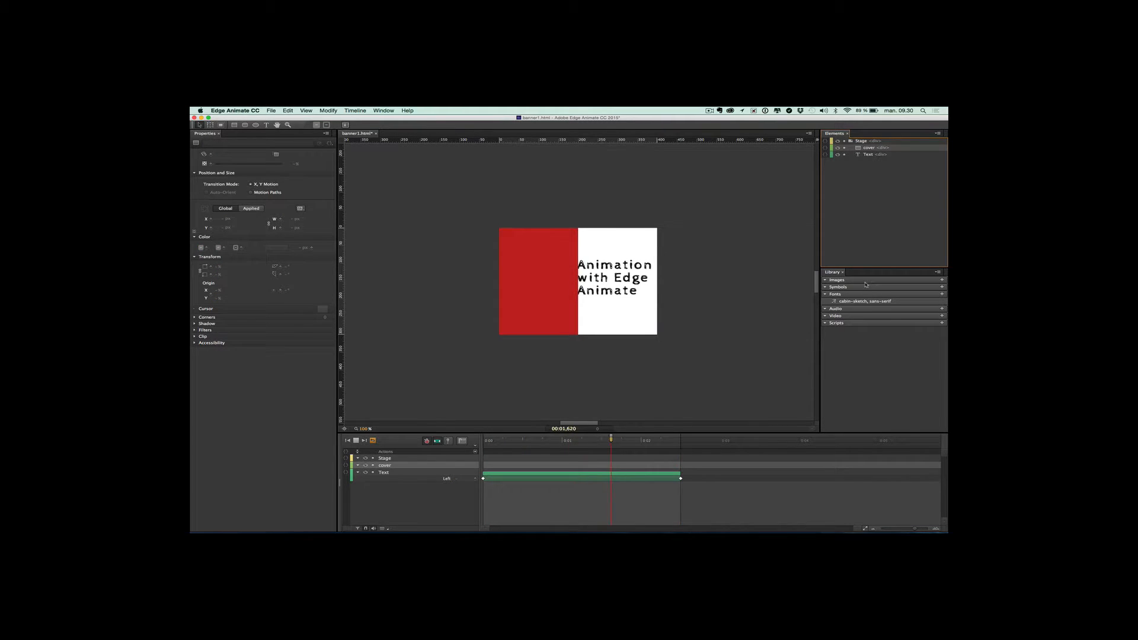
pyautogui.press('space')
pyautogui.press('space')
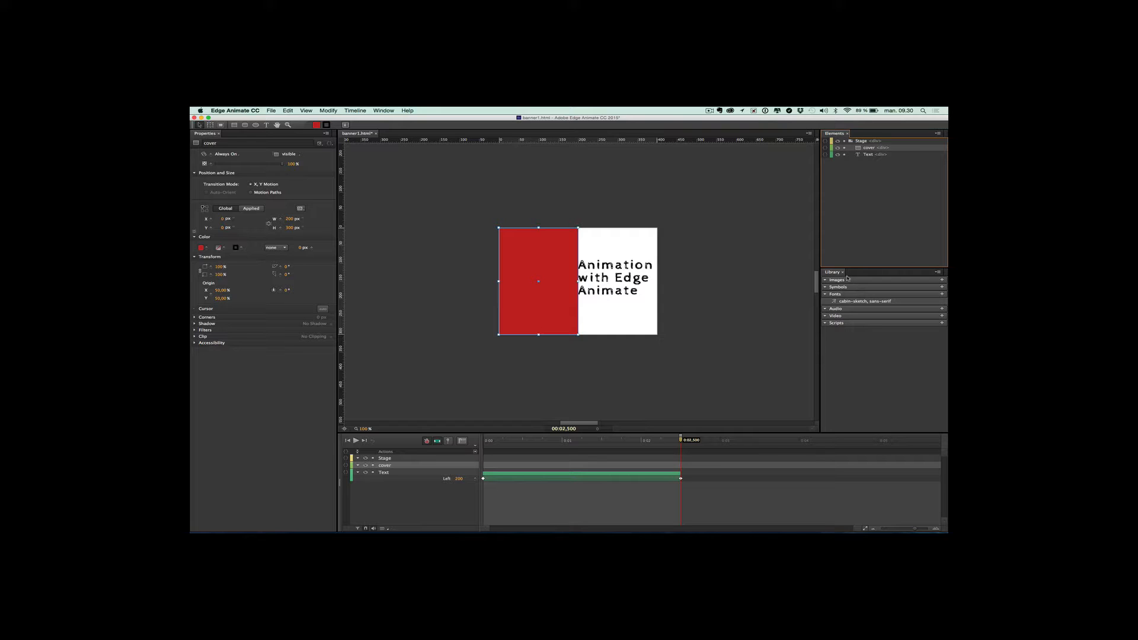
# Animate the text sliding down below the stage to Y 334 px between 4 and 5 seconds using the Pin, and play it
pyautogui.click(441, 329)
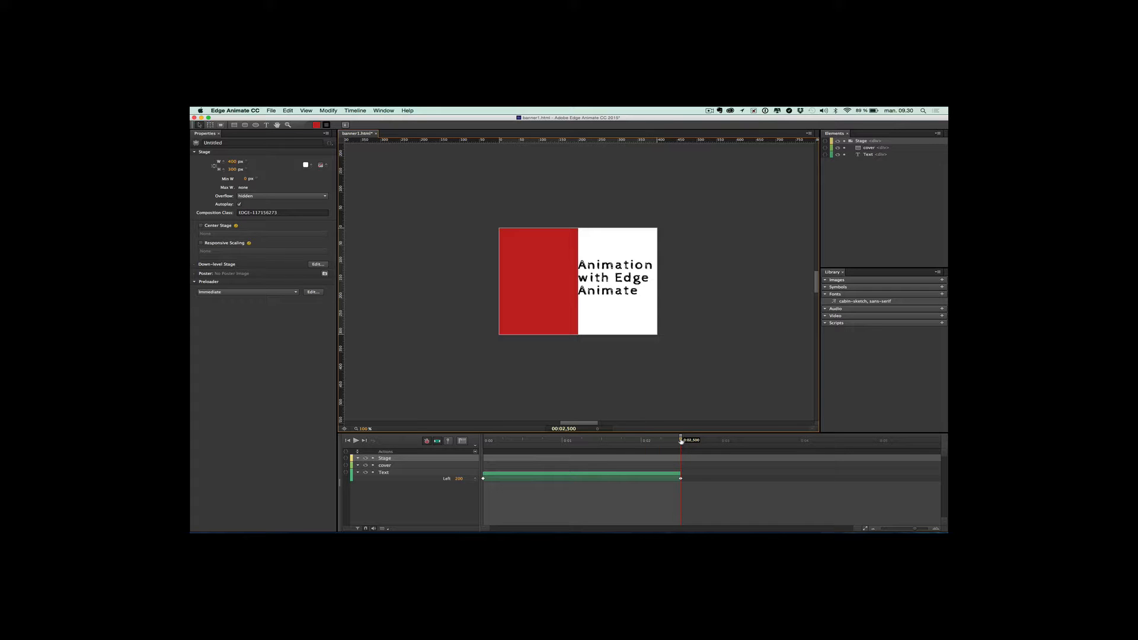
pyautogui.moveTo(680, 440); pyautogui.dragTo(799, 448)
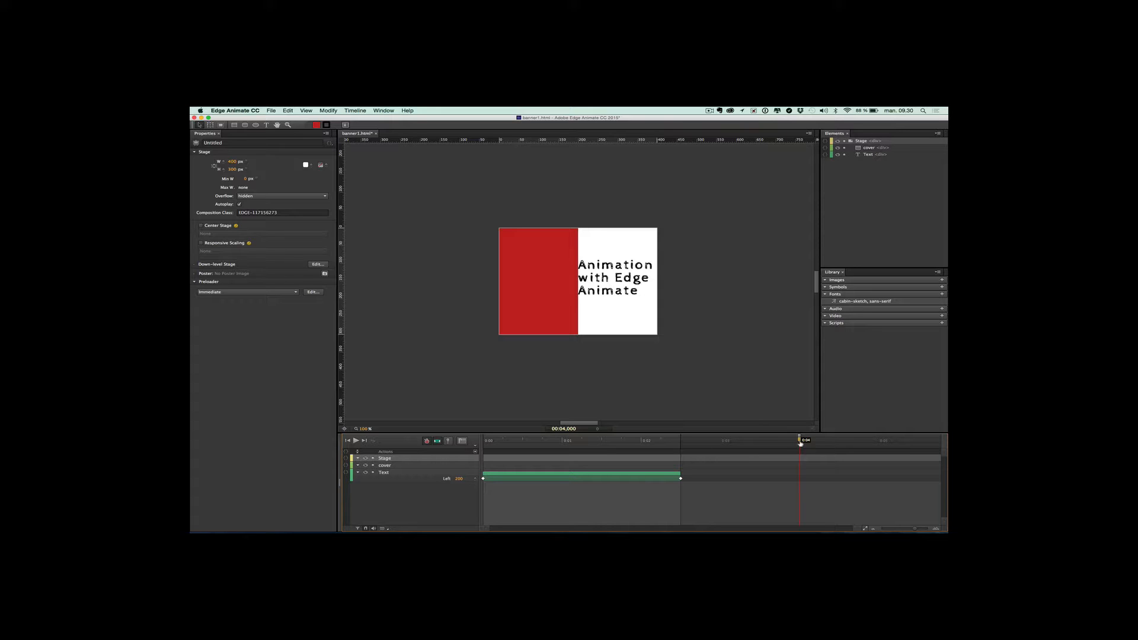
pyautogui.moveTo(801, 443)
pyautogui.mouseDown()
pyautogui.moveTo(750, 444)
pyautogui.moveTo(801, 445)
pyautogui.mouseUp()
pyautogui.moveTo(799, 441); pyautogui.dragTo(878, 457)
pyautogui.moveTo(606, 277); pyautogui.dragTo(614, 367)
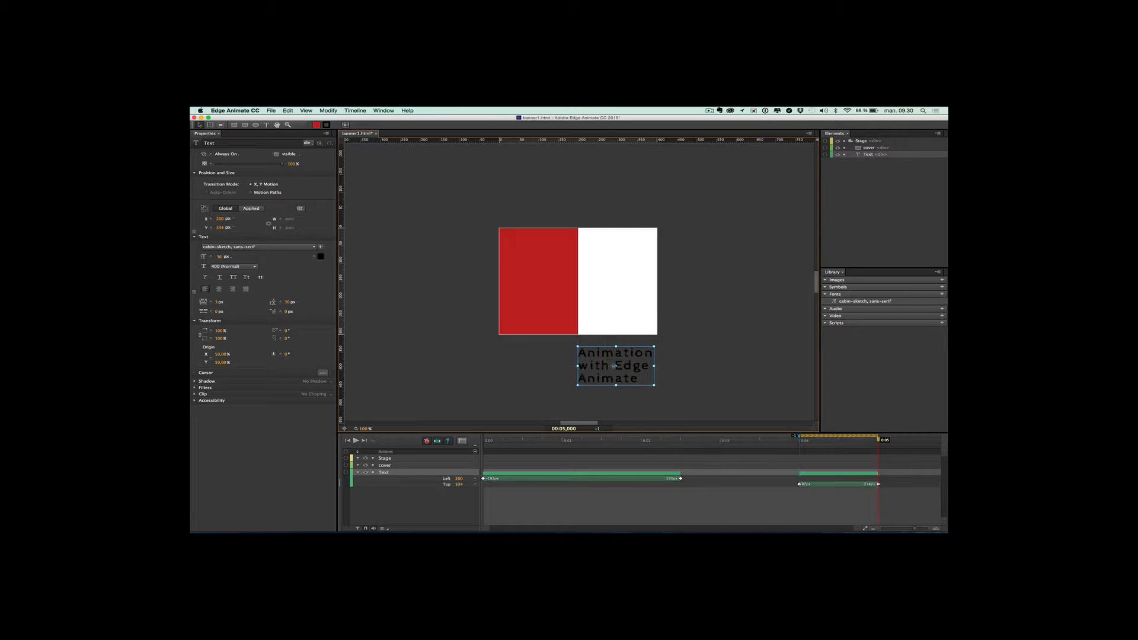
pyautogui.press('space')
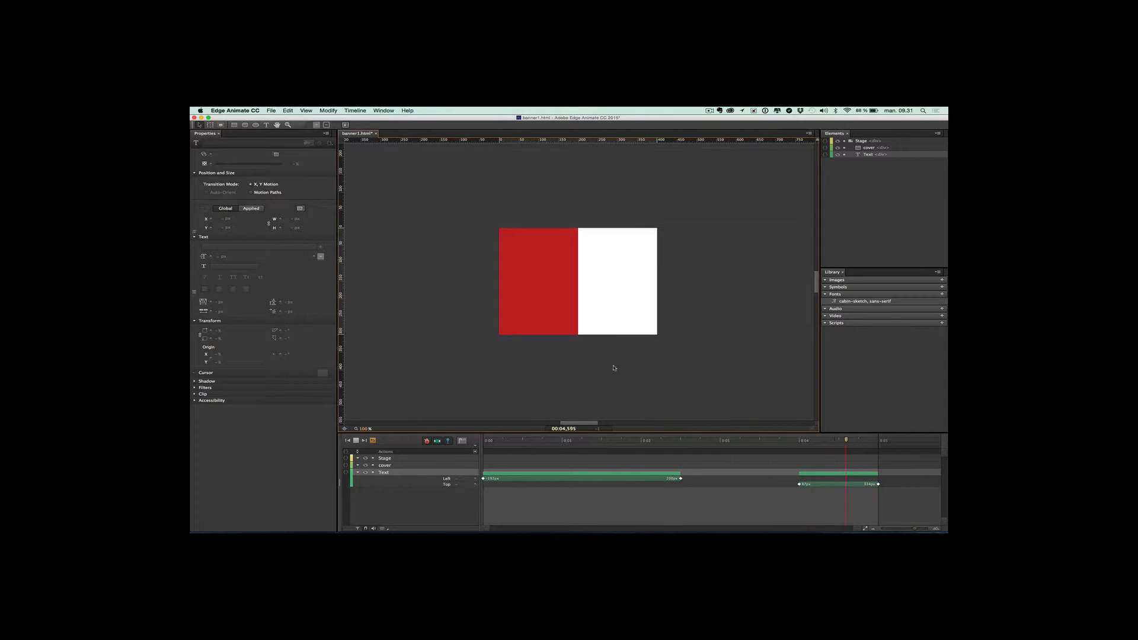
pyautogui.press('space')
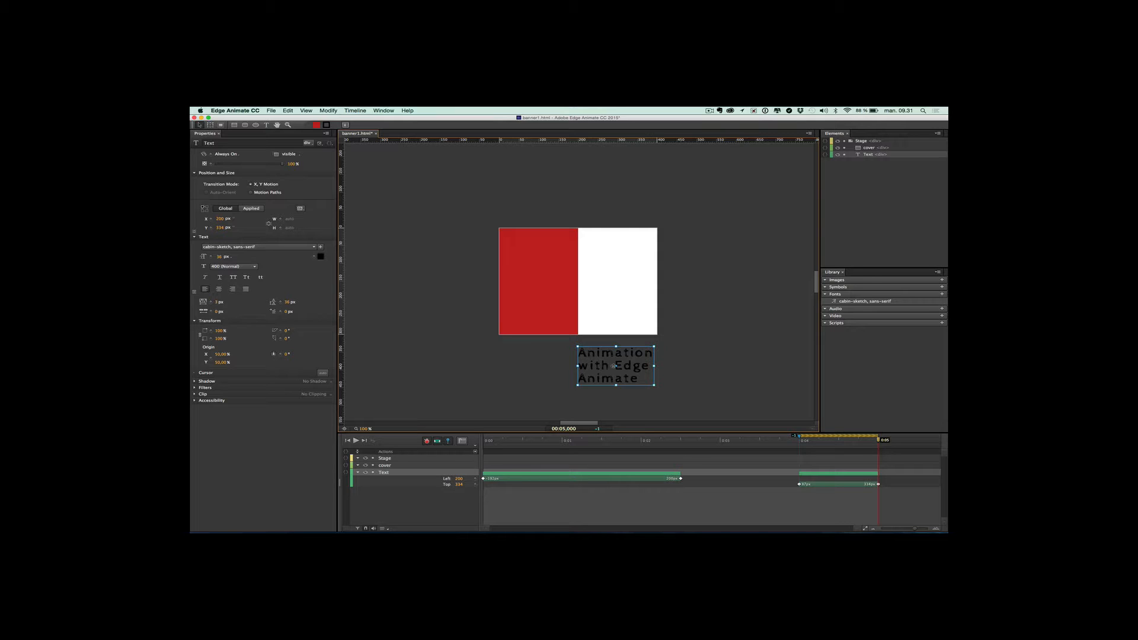
# Set the text's slide-out transition to Ease In Quad, and turn off the Pin and Auto-Keyframe Mode
pyautogui.click(835, 476)
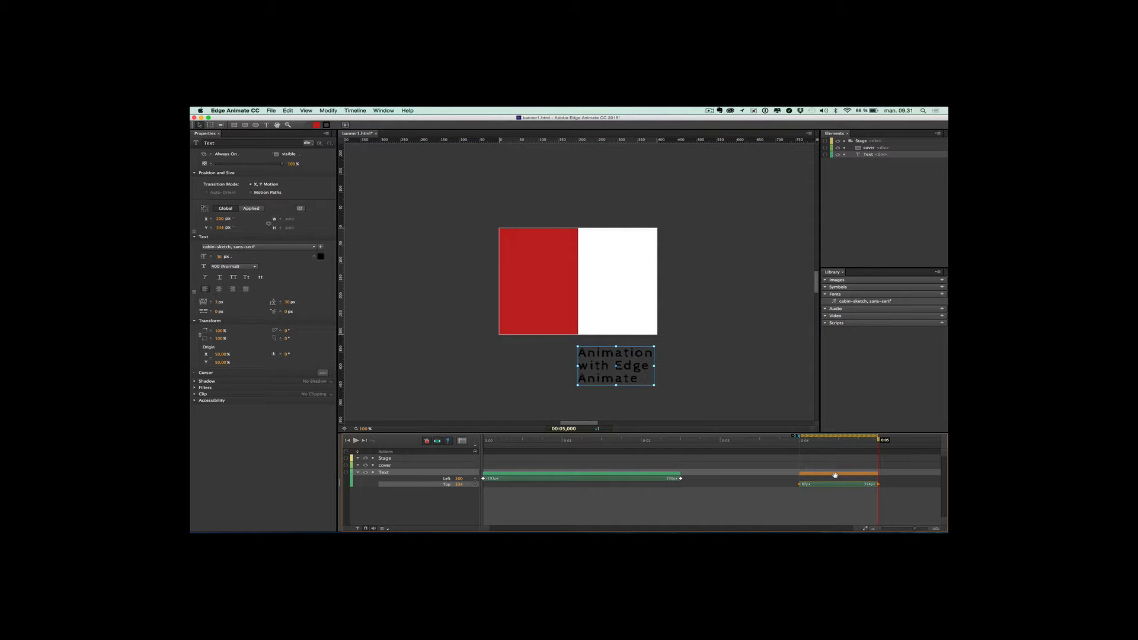
pyautogui.press('space')
pyautogui.click(462, 441)
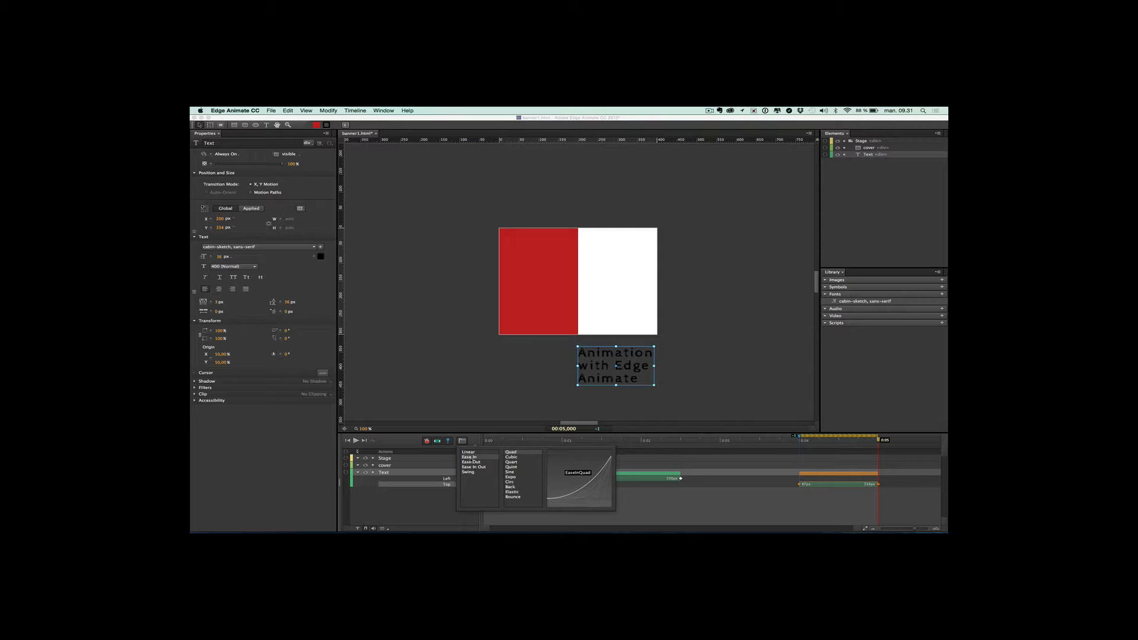
pyautogui.click(425, 366)
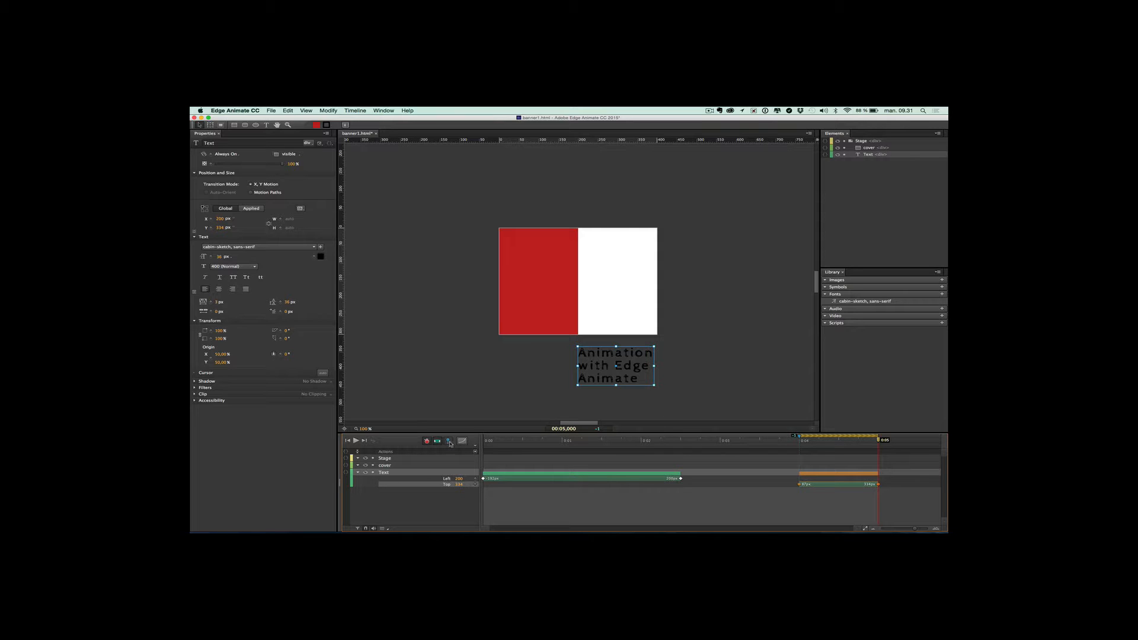
pyautogui.click(425, 442)
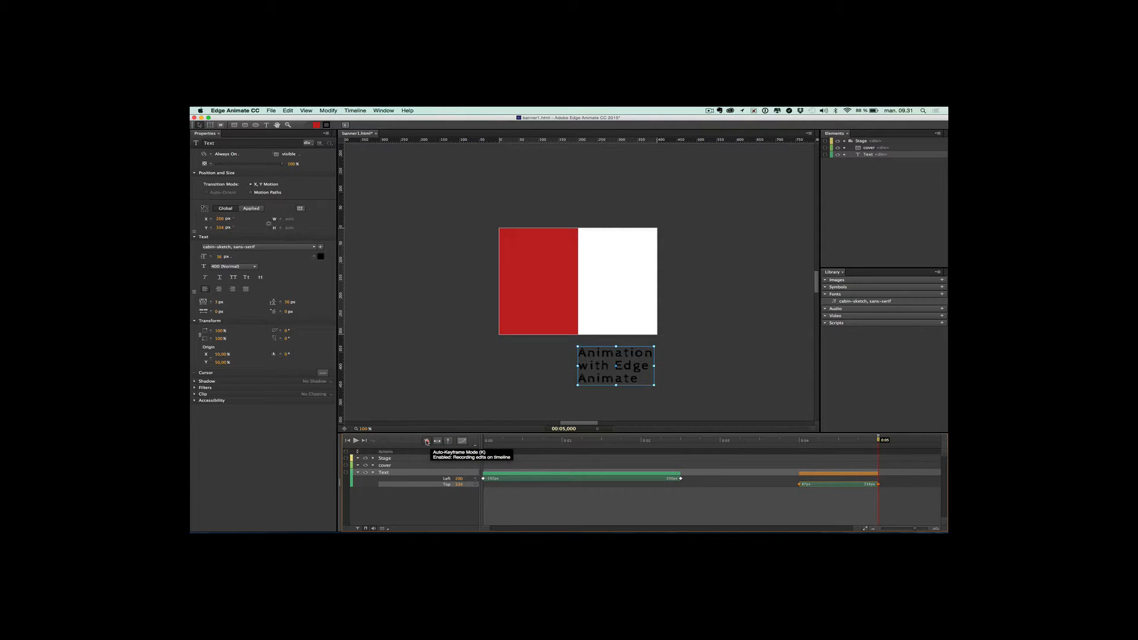
pyautogui.press('space')
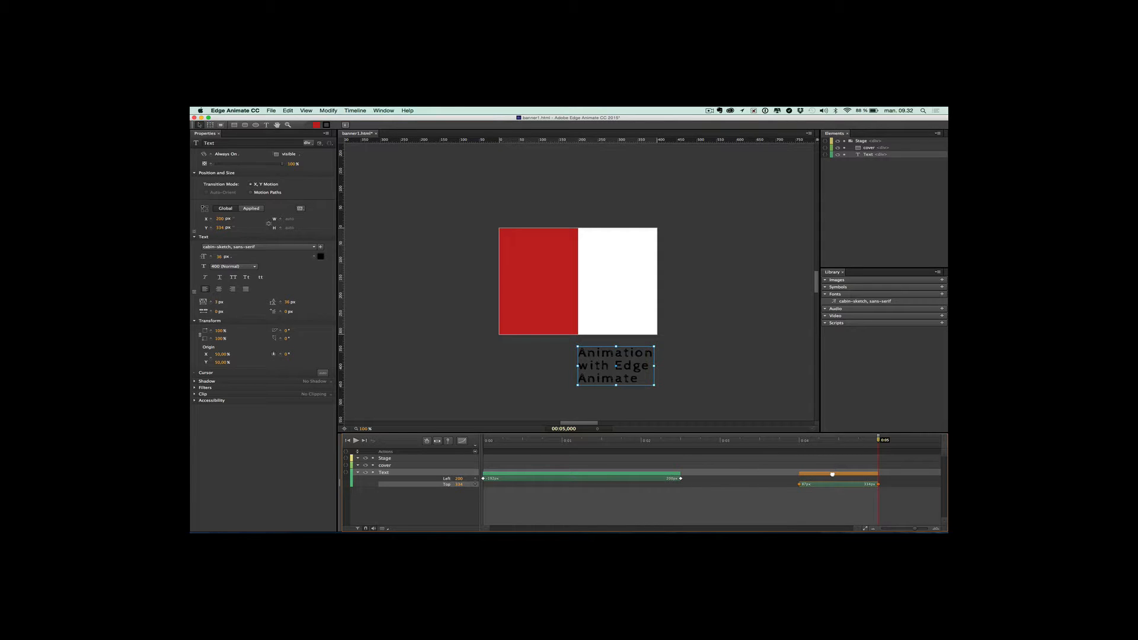
# Shift the text's slide-out transition earlier with its end stretched to 4.373 seconds, set it to Ease In Quart, and play it
pyautogui.moveTo(833, 475); pyautogui.dragTo(773, 475)
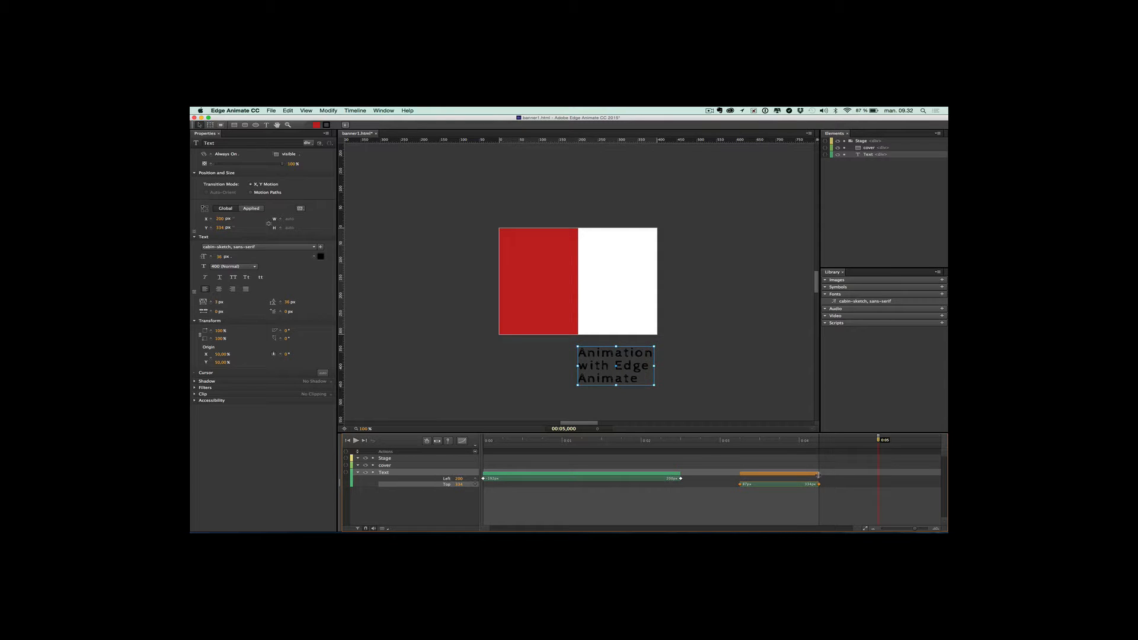
pyautogui.moveTo(819, 475); pyautogui.dragTo(829, 474)
pyautogui.click(462, 440)
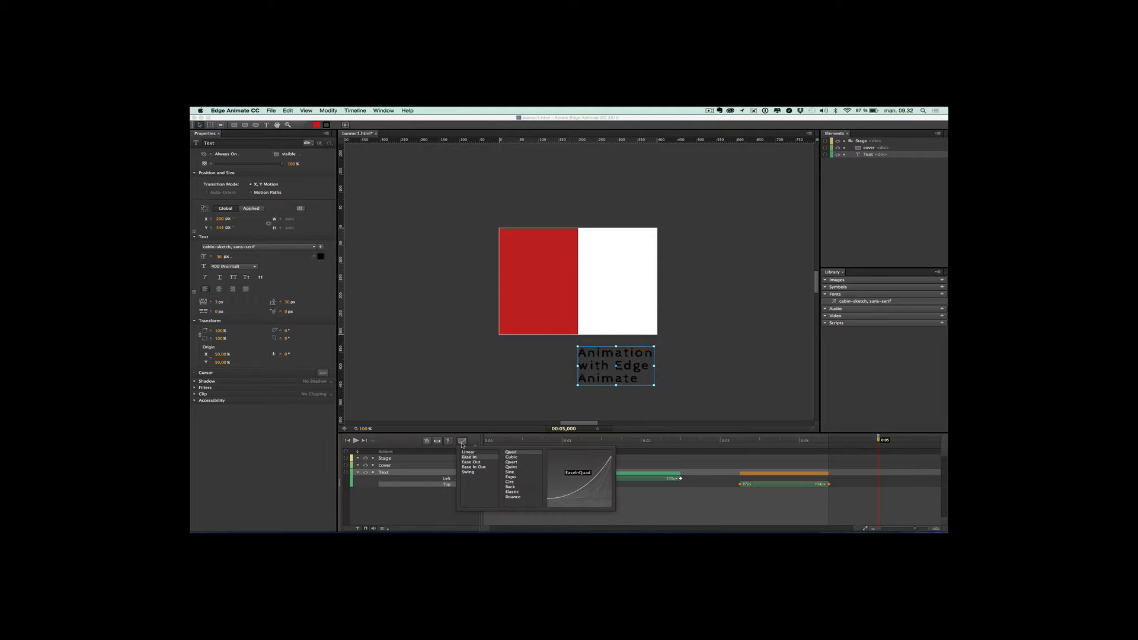
pyautogui.click(515, 463)
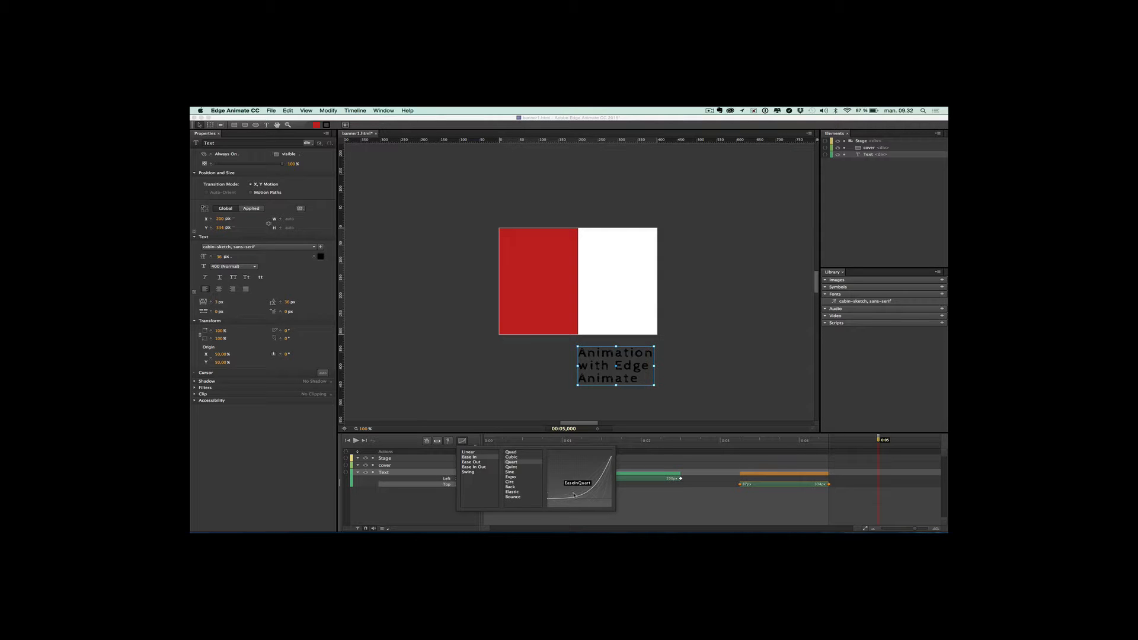
pyautogui.click(480, 387)
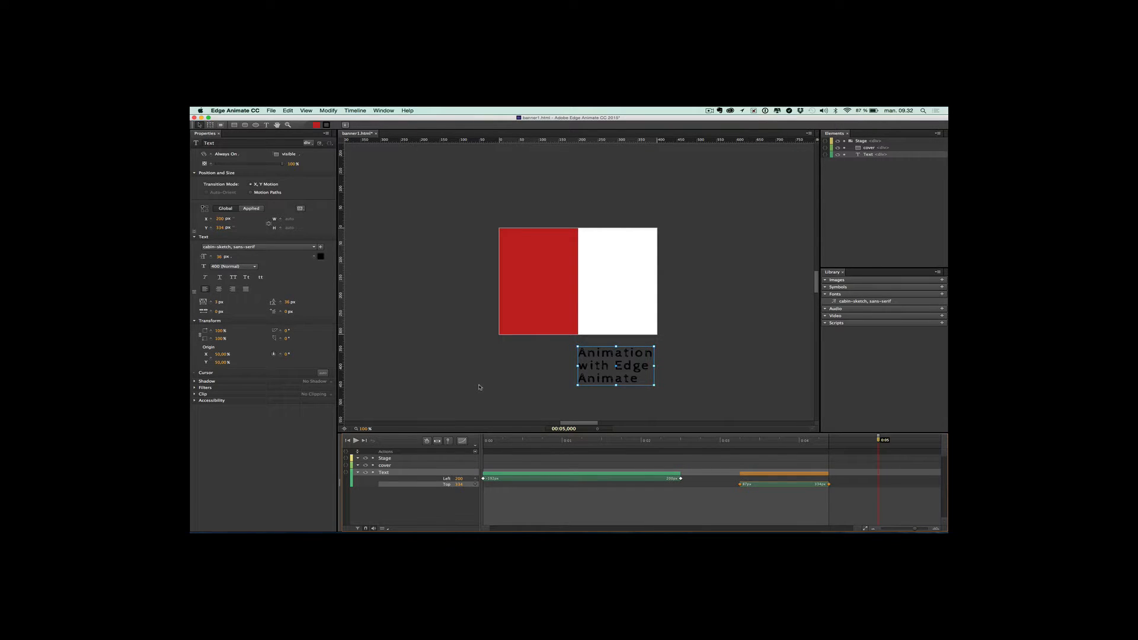
pyautogui.press('space')
# Save the banner and preview it in Safari, then return to Edge Animate and dismiss the unsupported path message
pyautogui.press('super+s')
pyautogui.press('super+Return')
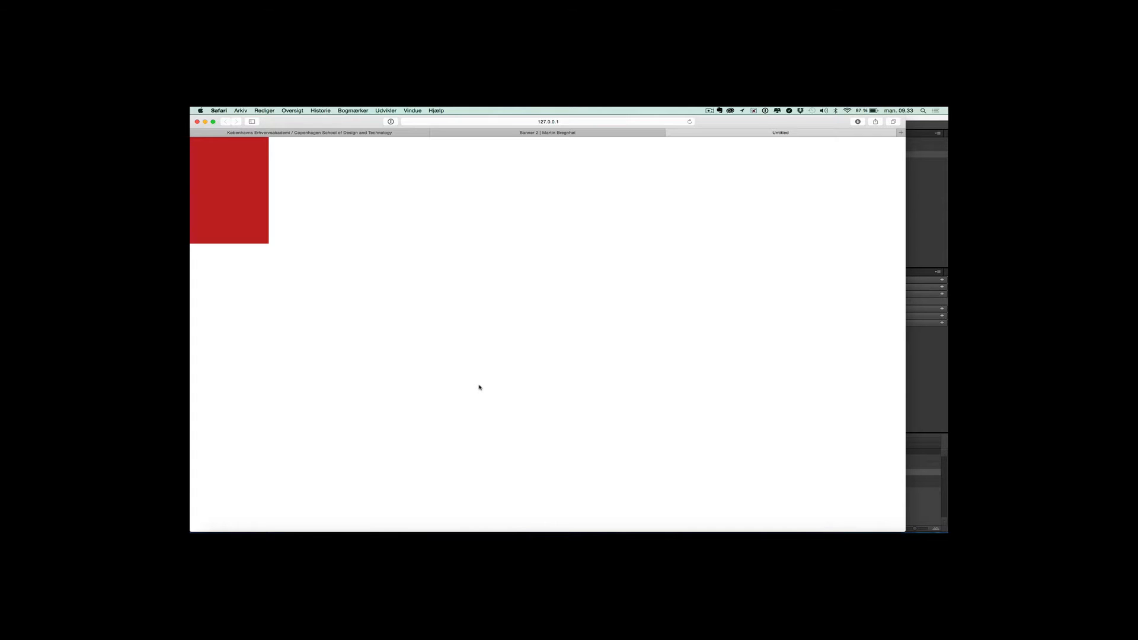
pyautogui.press('super+Tab')
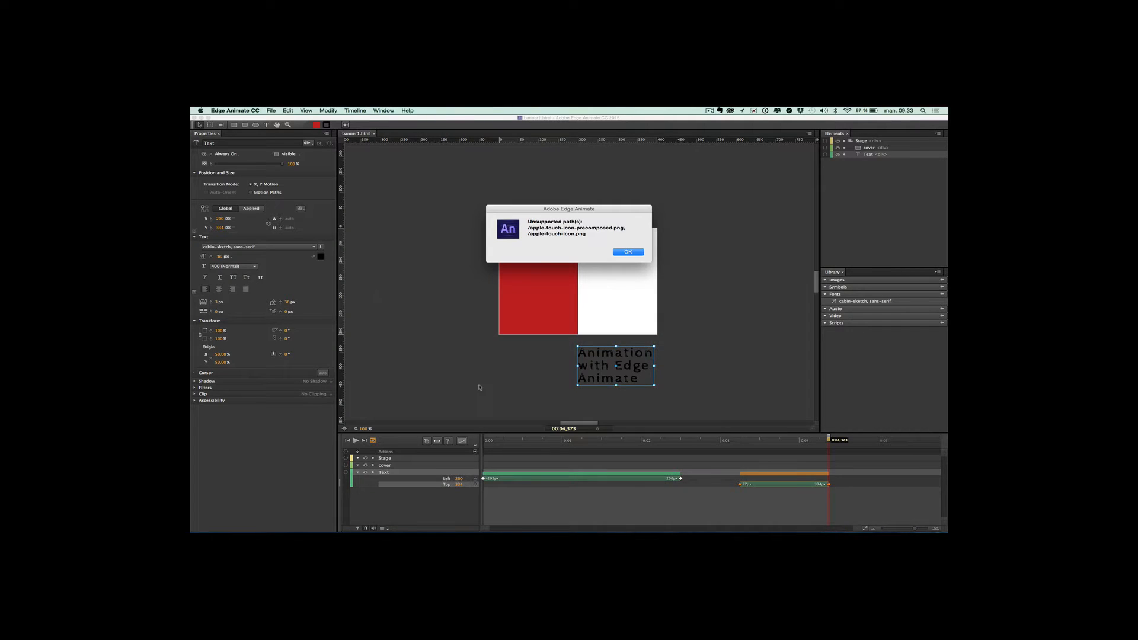
pyautogui.click(627, 252)
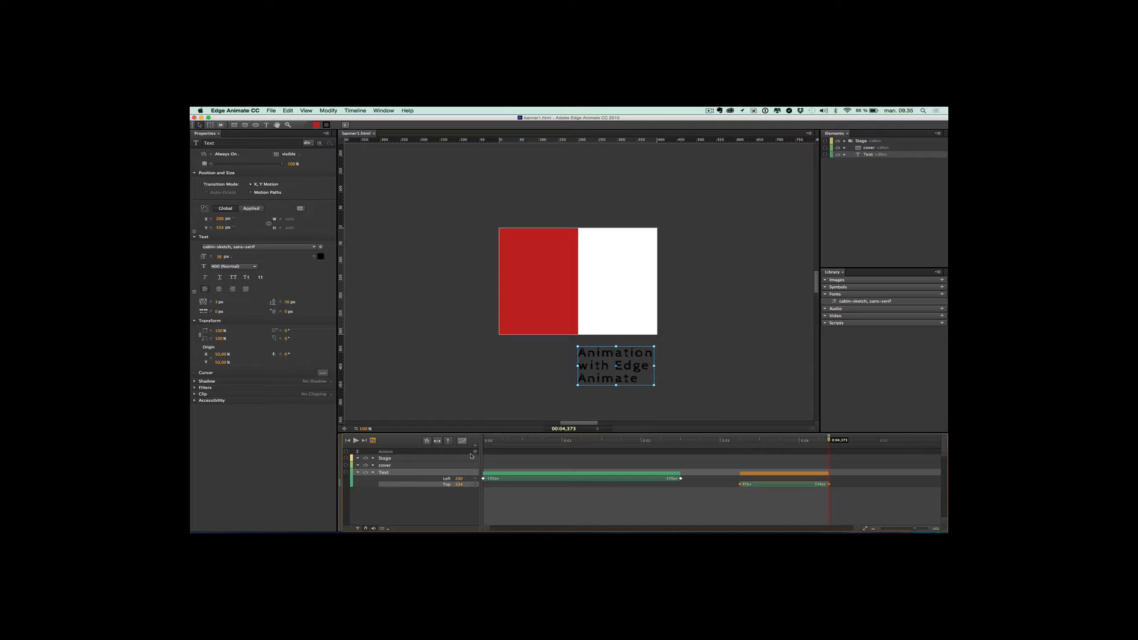
# Add a trigger at 4373 ms that loops the banner, using the Play From action on the Stage with a start time of 0
pyautogui.click(475, 453)
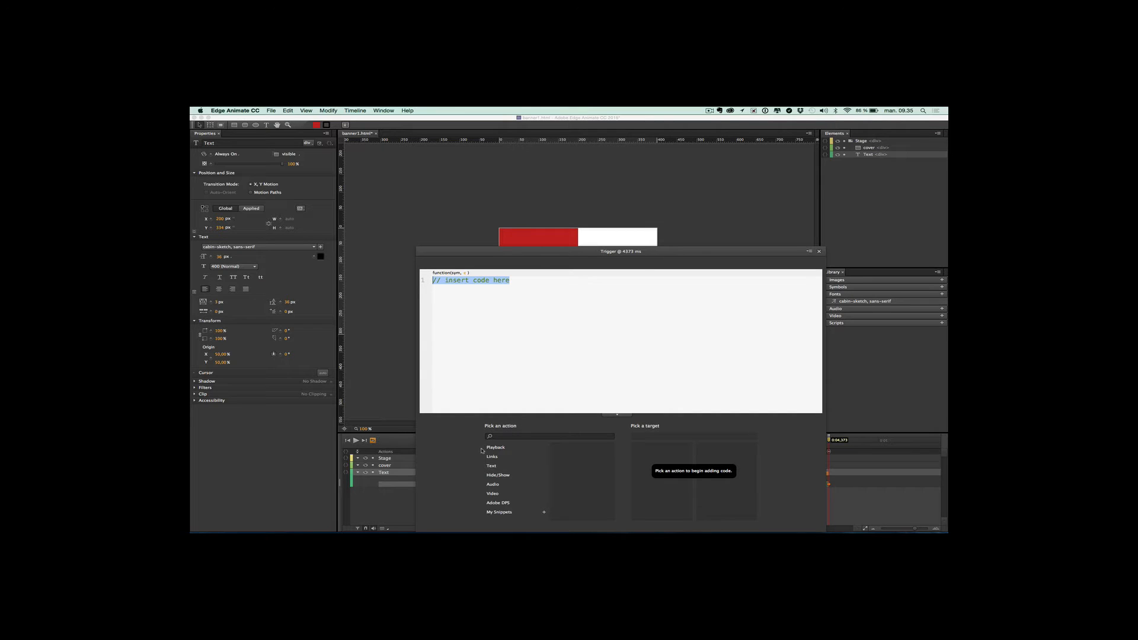
pyautogui.click(500, 449)
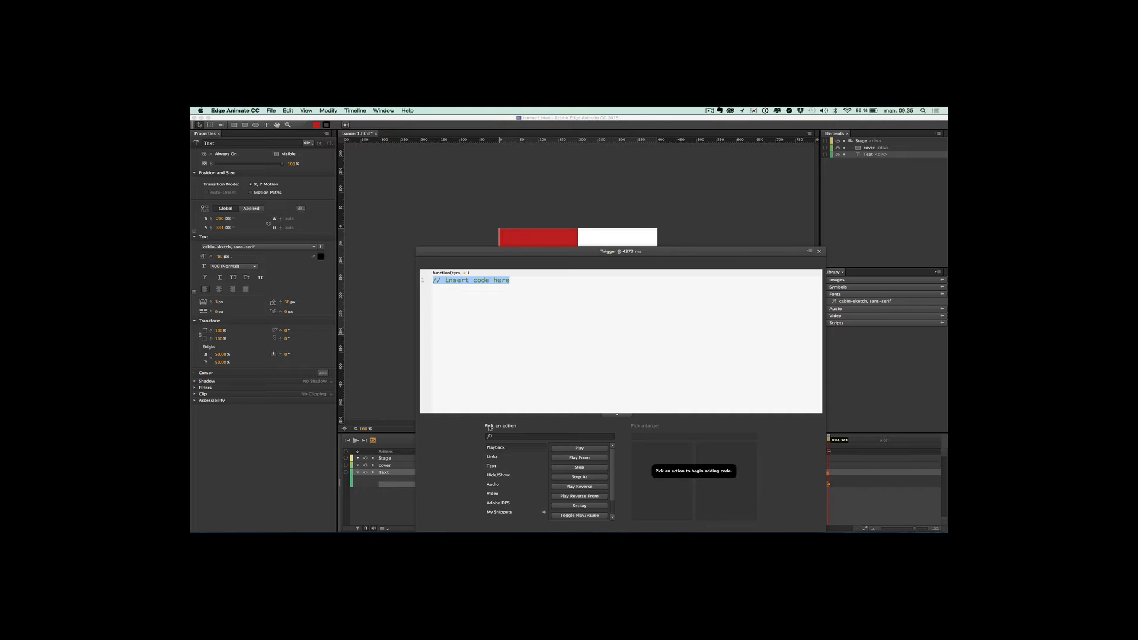
pyautogui.click(579, 457)
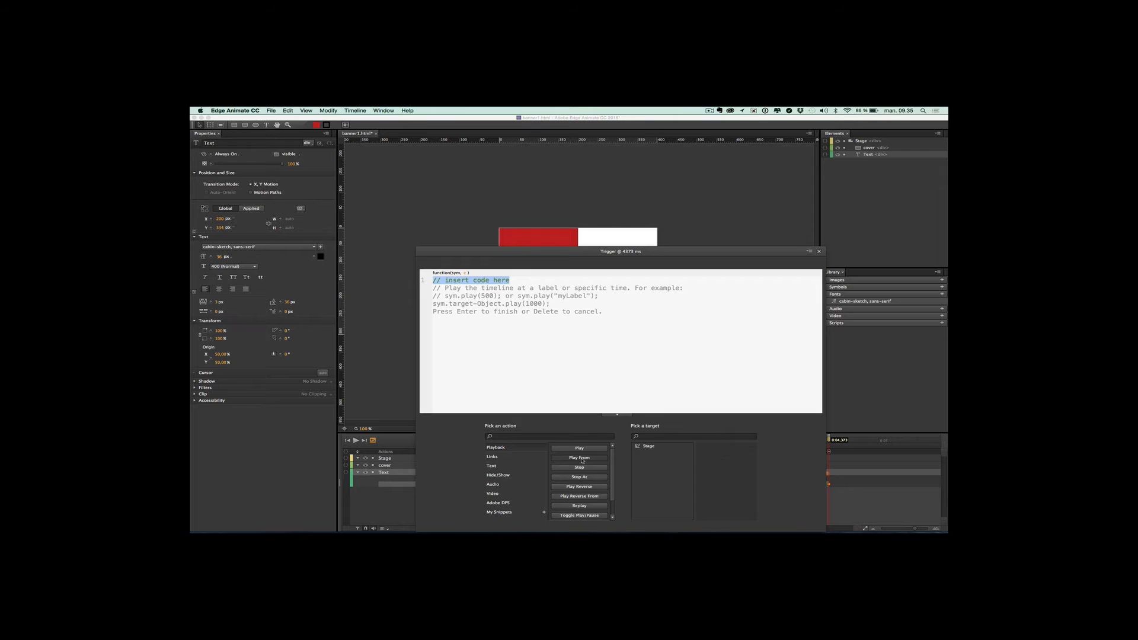
pyautogui.click(642, 448)
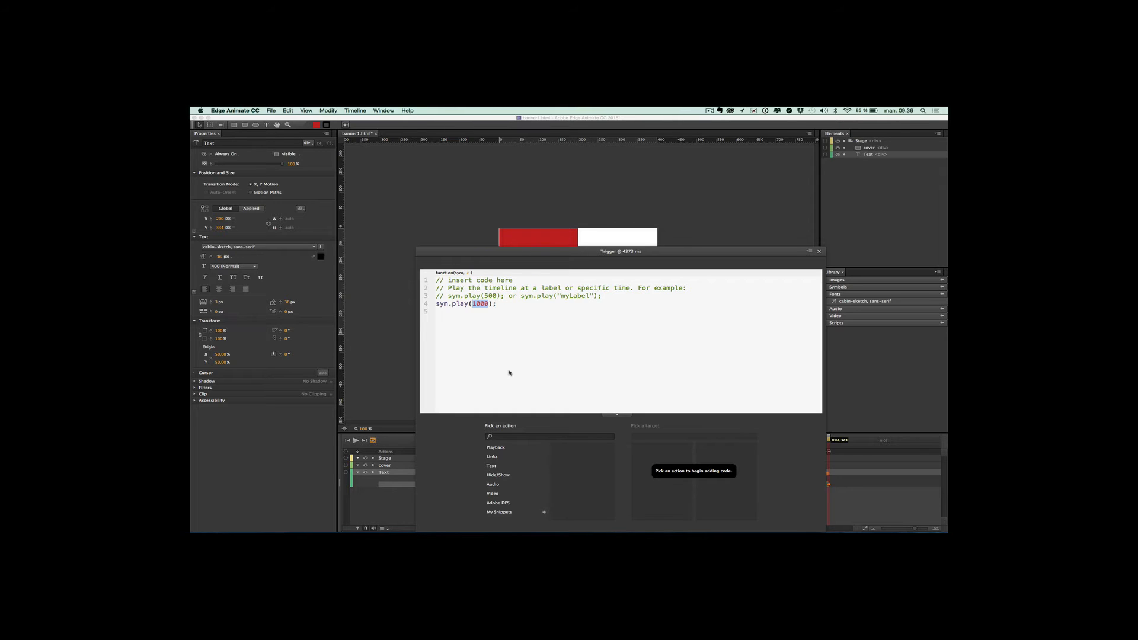
pyautogui.write('0')
pyautogui.press('Return')
pyautogui.press('BackSpace')
pyautogui.click(819, 252)
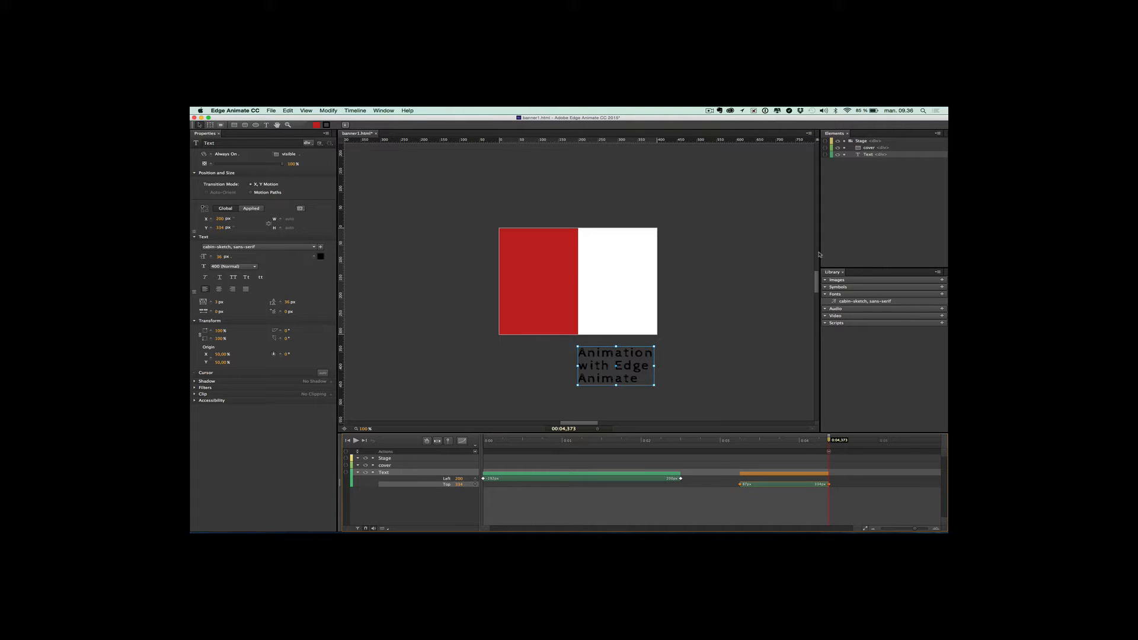
# Save the looping banner, check its playback in Safari, and return to Edge Animate
pyautogui.press('super+s')
pyautogui.press('super+Return')
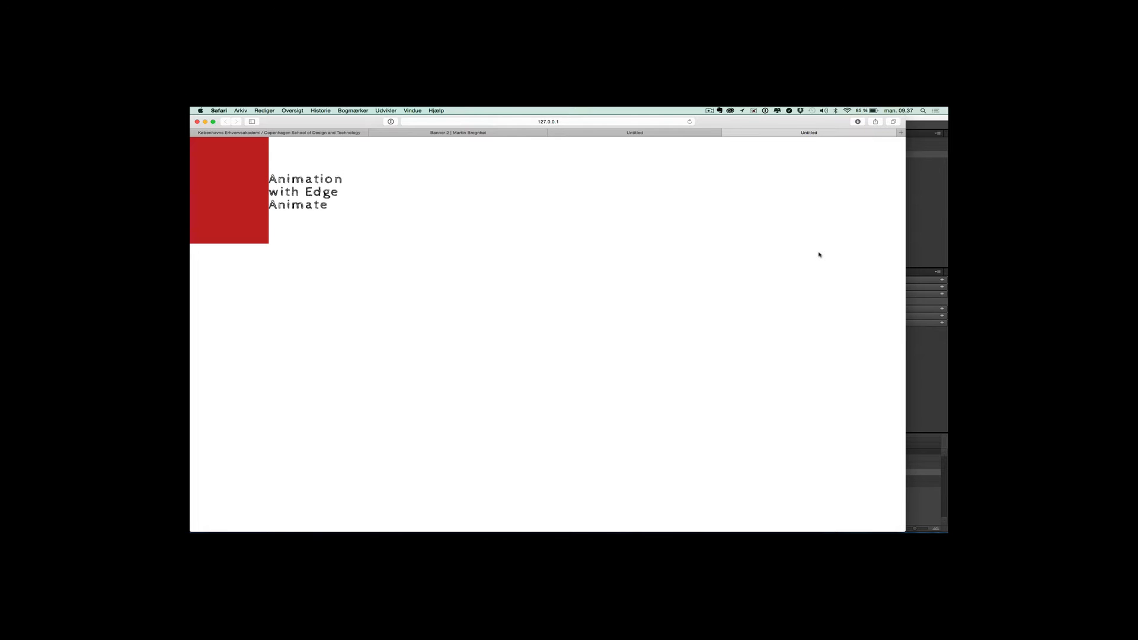
pyautogui.press('super+Tab')
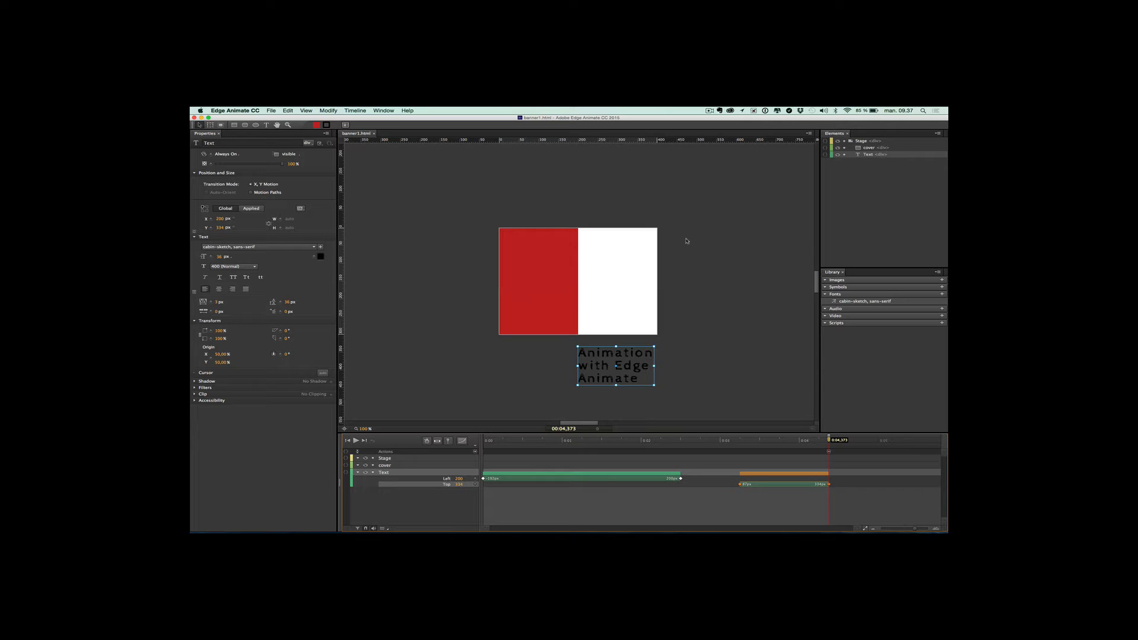
# Add a compositionReady event to the Stage's actions and enlarge the Edge Animate window
pyautogui.click(475, 358)
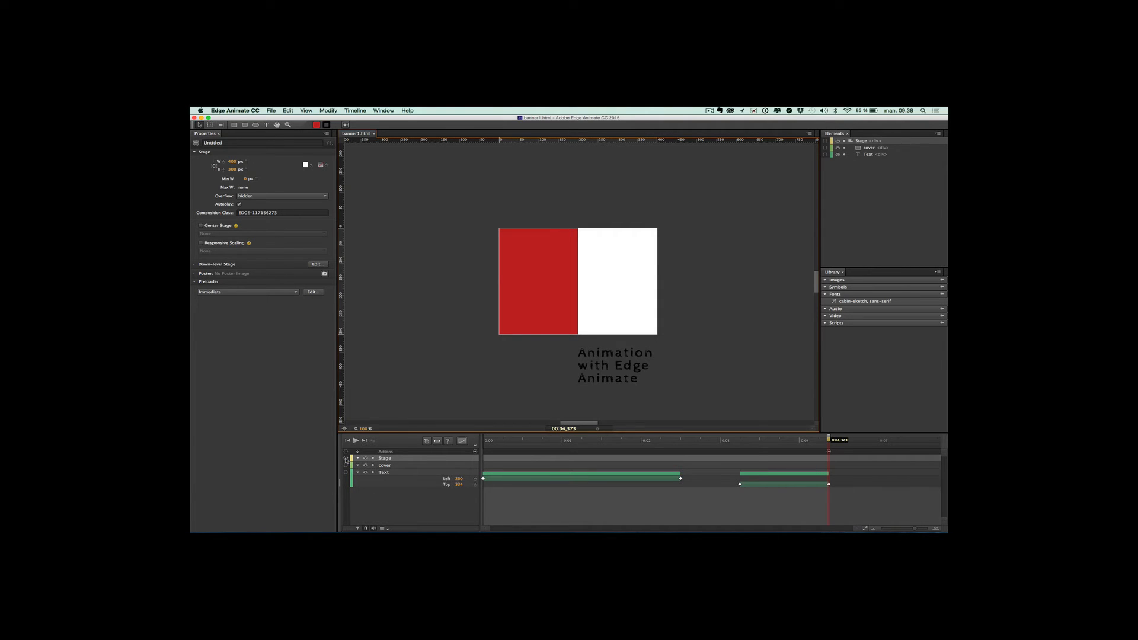
pyautogui.click(346, 460)
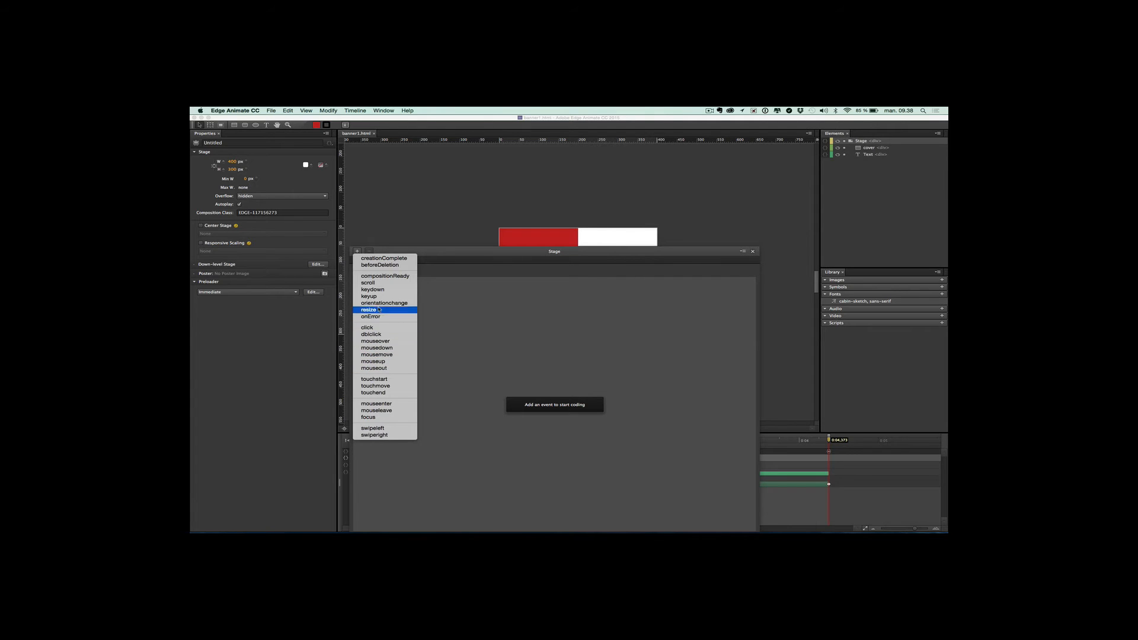
pyautogui.click(375, 277)
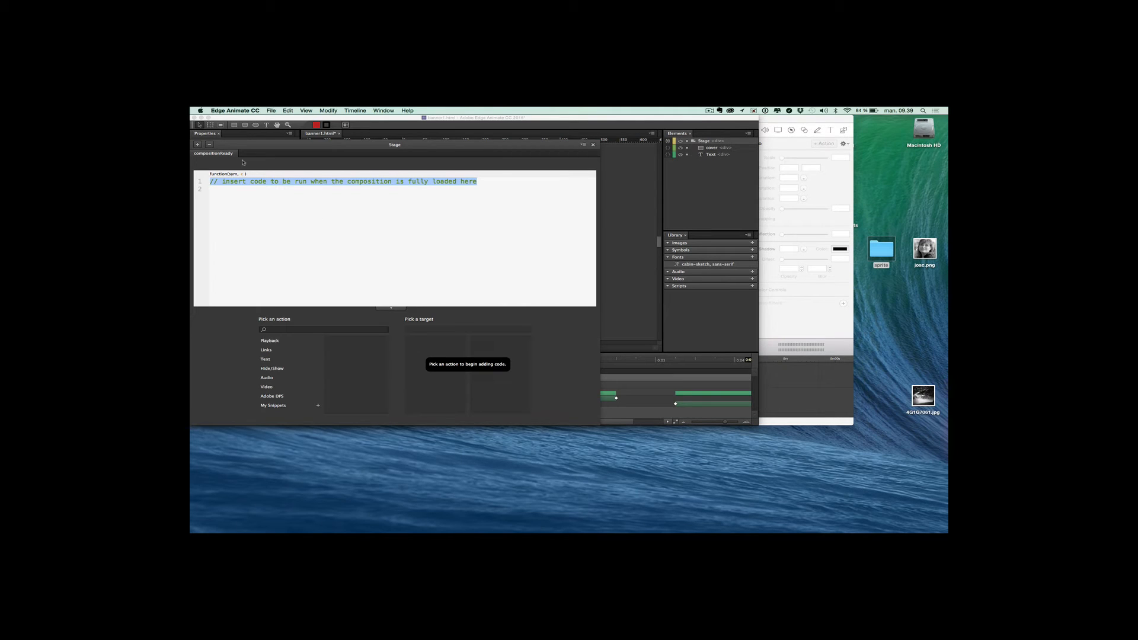
pyautogui.click(209, 118)
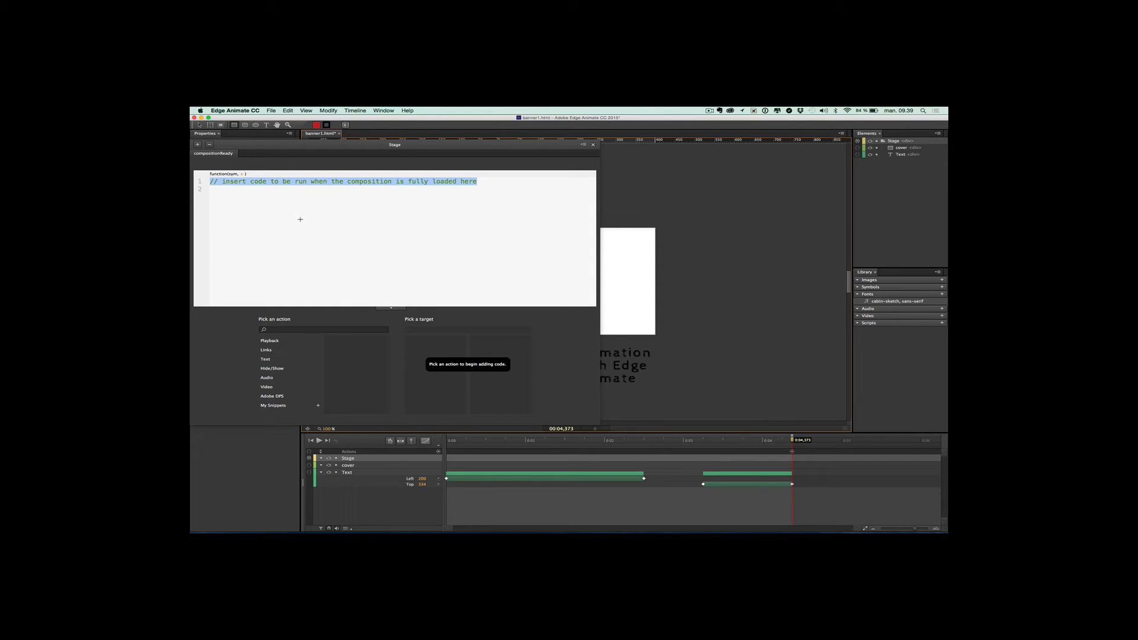
# In the Stage's compositionReady code, add sym.setVariable("count", 0); below the comment and close the code editor
pyautogui.click(296, 192)
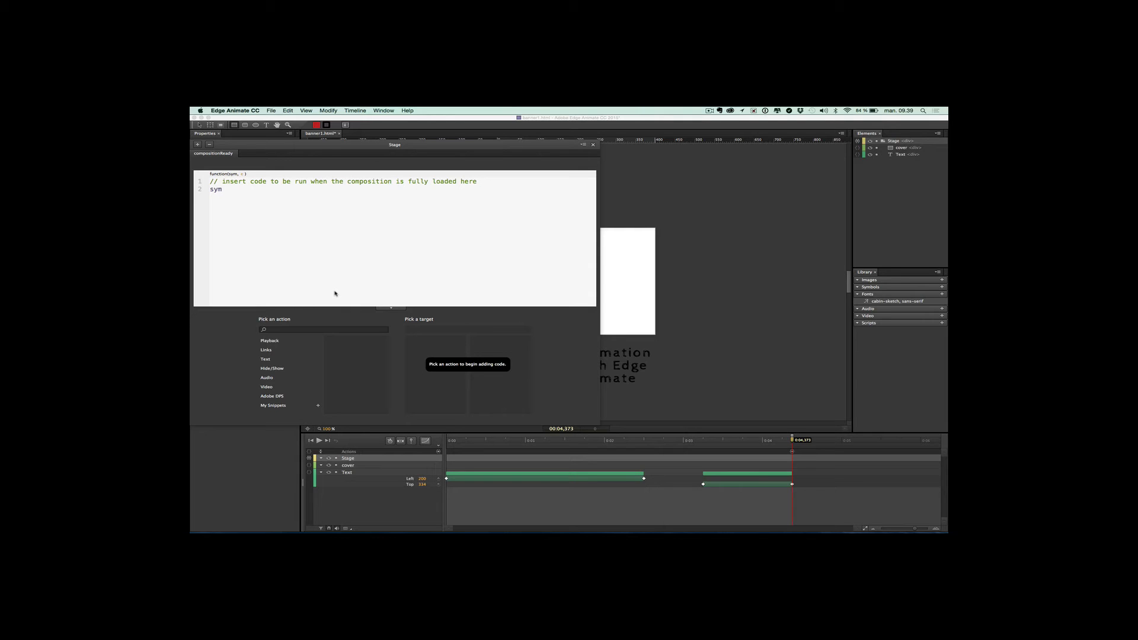
pyautogui.write('sym.setVariable')
pyautogui.write('();')
pyautogui.write('""count, 0')
pyautogui.click(313, 201)
pyautogui.click(594, 145)
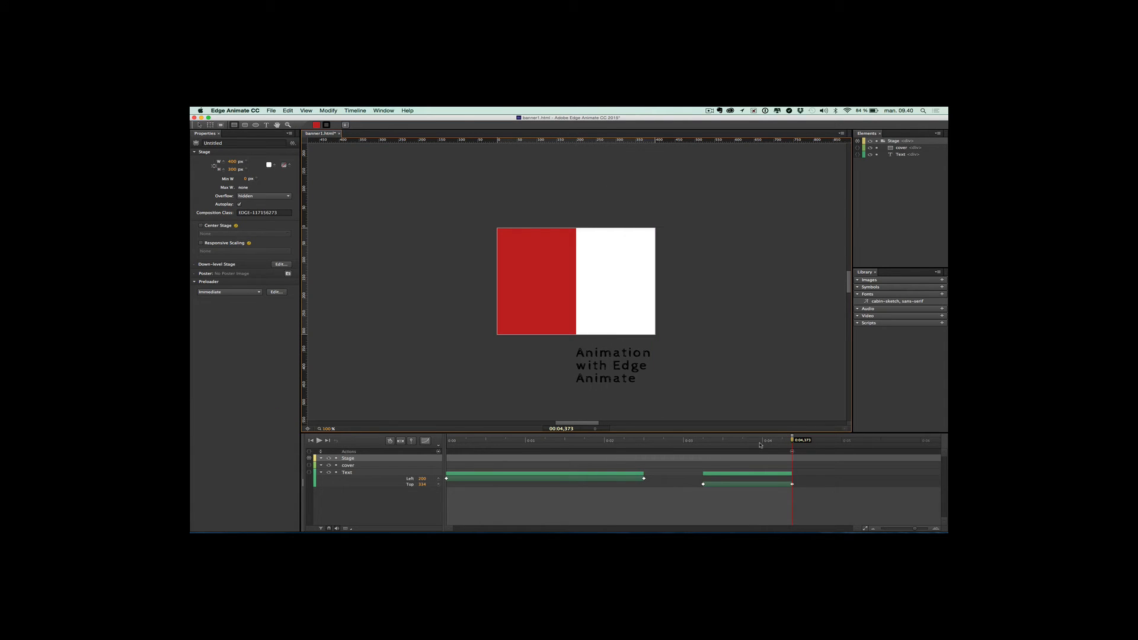
# Insert a trigger at 2500 ms and replace its placeholder with var omgange = sym.getVariable("count");
pyautogui.moveTo(793, 441); pyautogui.dragTo(643, 453)
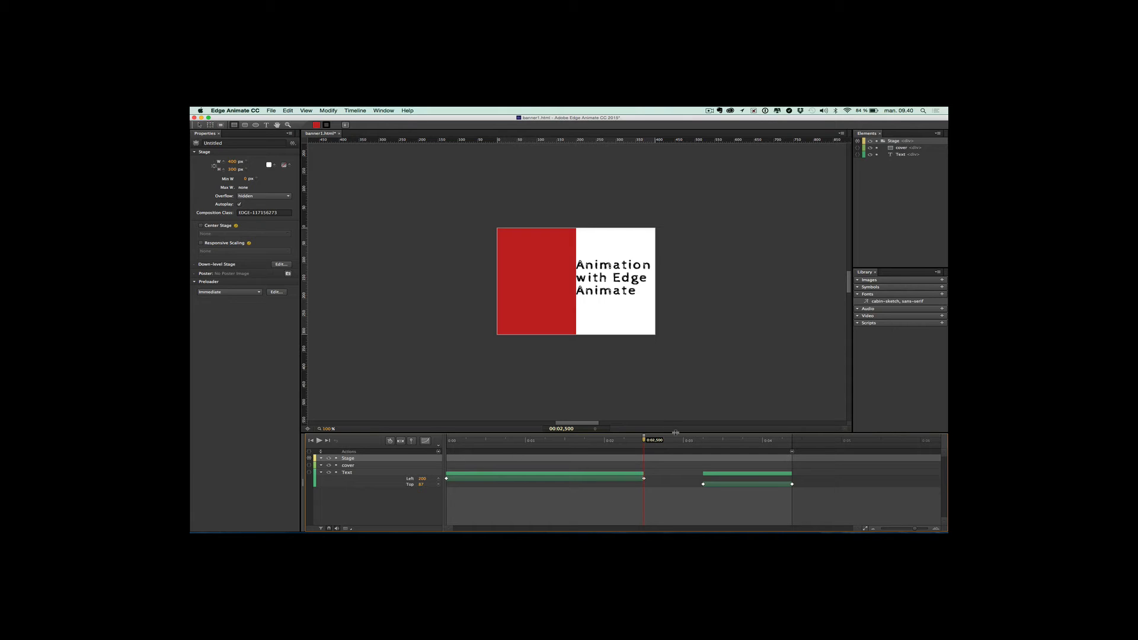
pyautogui.moveTo(644, 440)
pyautogui.mouseDown()
pyautogui.moveTo(666, 439)
pyautogui.moveTo(645, 442)
pyautogui.mouseUp()
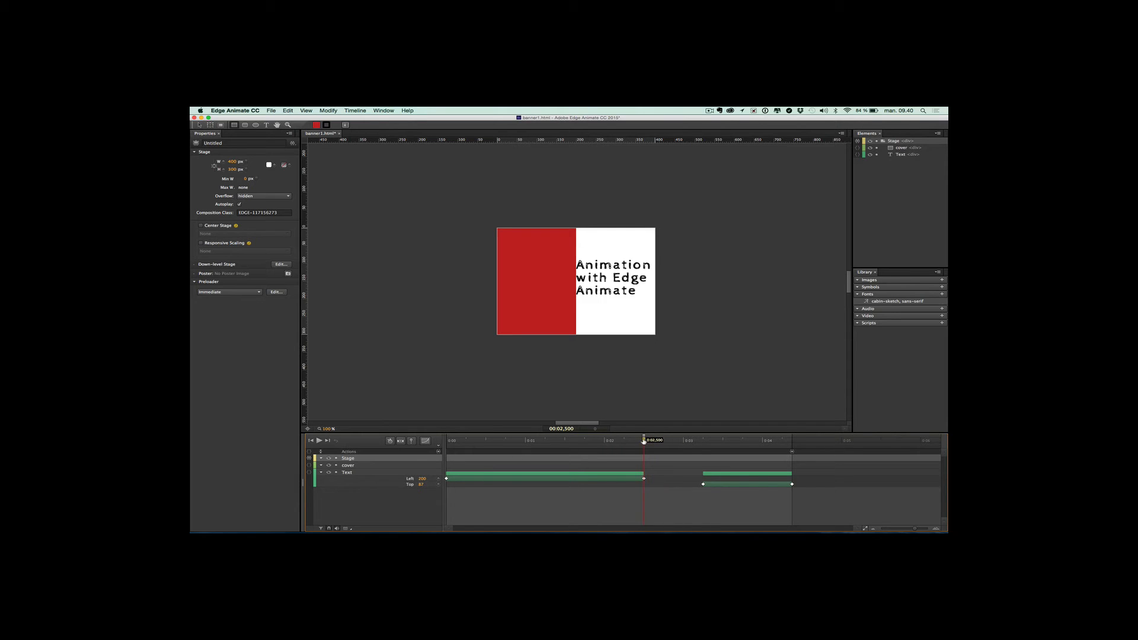
pyautogui.click(439, 452)
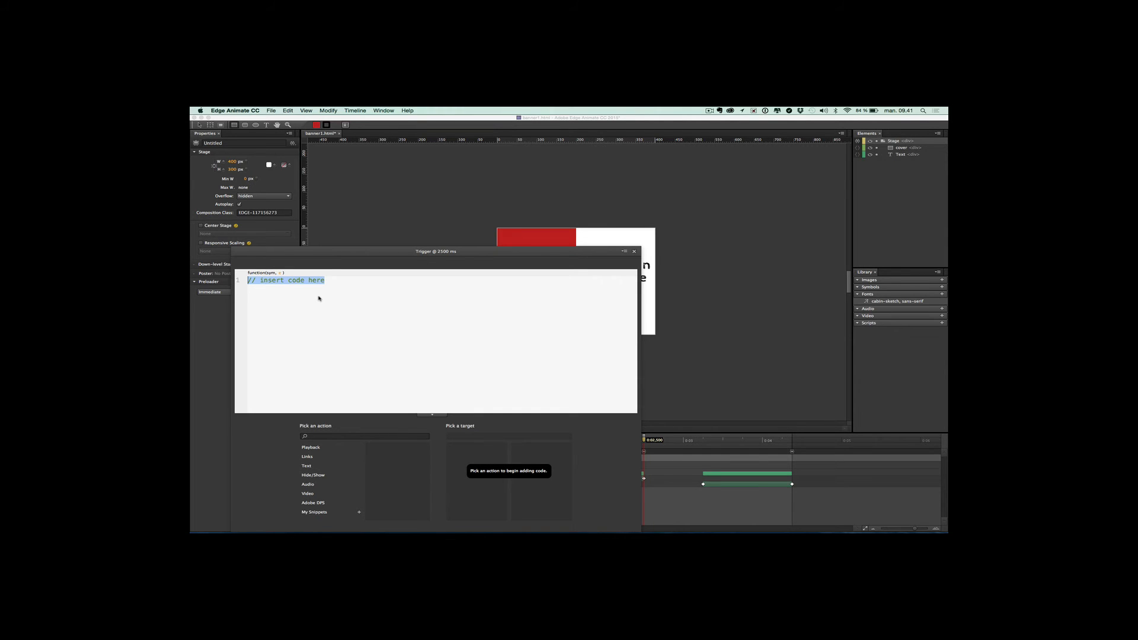
pyautogui.write('var')
pyautogui.write('omgange')
pyautogui.write('getVariab')
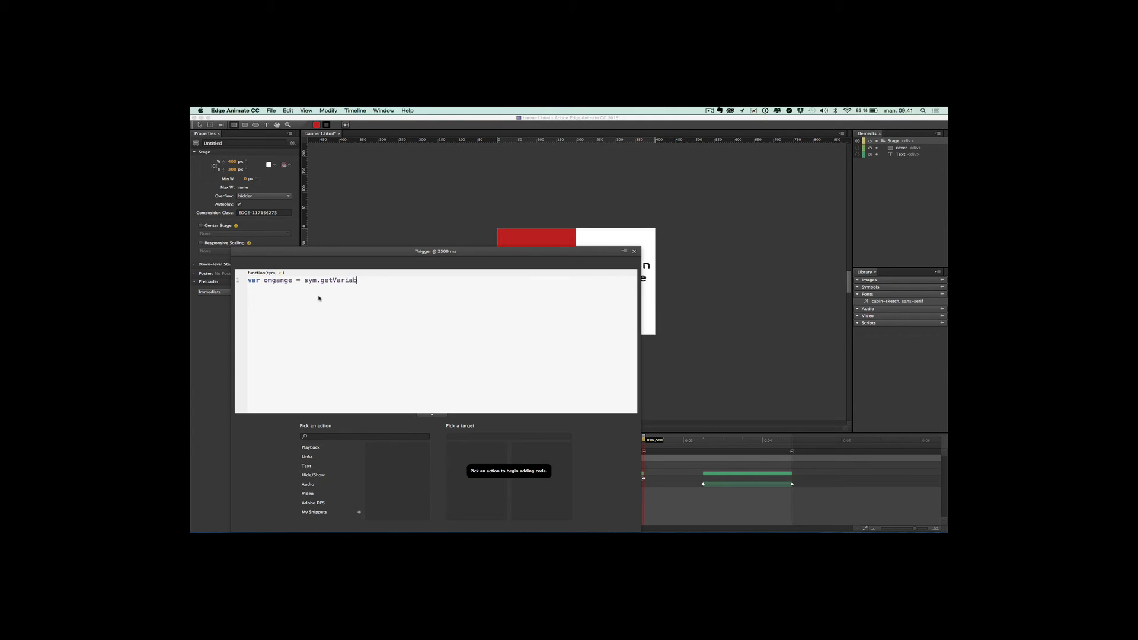
pyautogui.write('le();22')
pyautogui.press('BackSpace')
pyautogui.press('BackSpace')
pyautogui.write('""count')
pyautogui.press('Return')
# Increment the counter in the 2500 ms trigger with omgange++; and store it back with sym.setVariable("count",omgange);
pyautogui.write('gange')
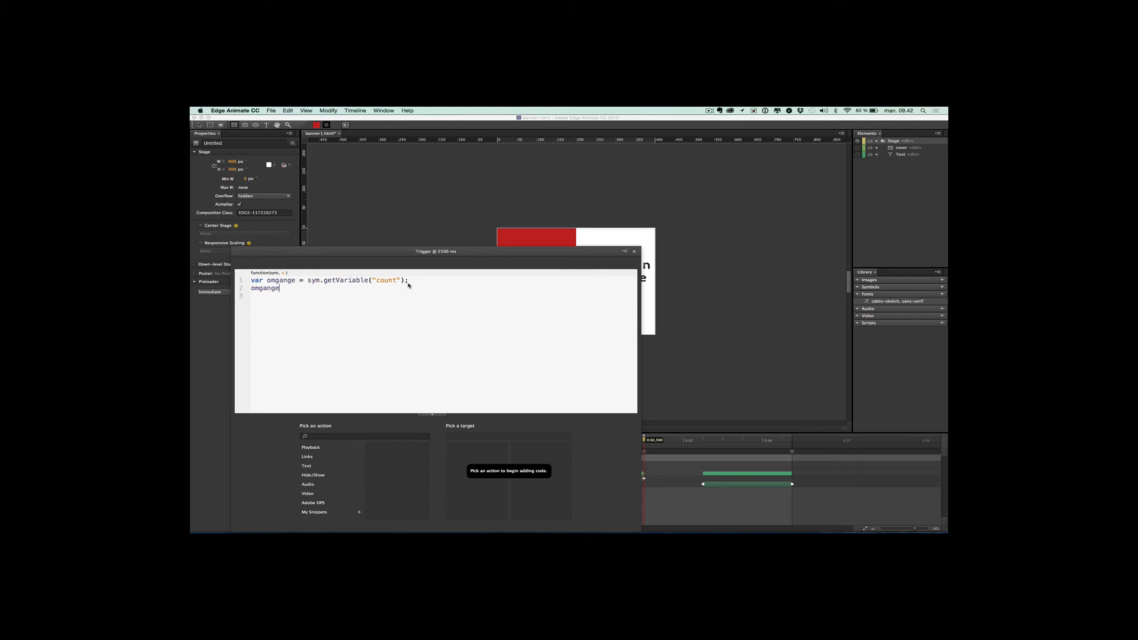
pyautogui.write('++')
pyautogui.write('setV')
pyautogui.write('ariable')
pyautogui.write('(')
pyautogui.write('""')
pyautogui.write('count')
pyautogui.write(',omgan')
pyautogui.write('ge);')
# Add an if(omgange==3){ } block to the trigger and insert the Stop action targeting the Stage inside it
pyautogui.write('if')
pyautogui.write('omgange')
pyautogui.write('==3)')
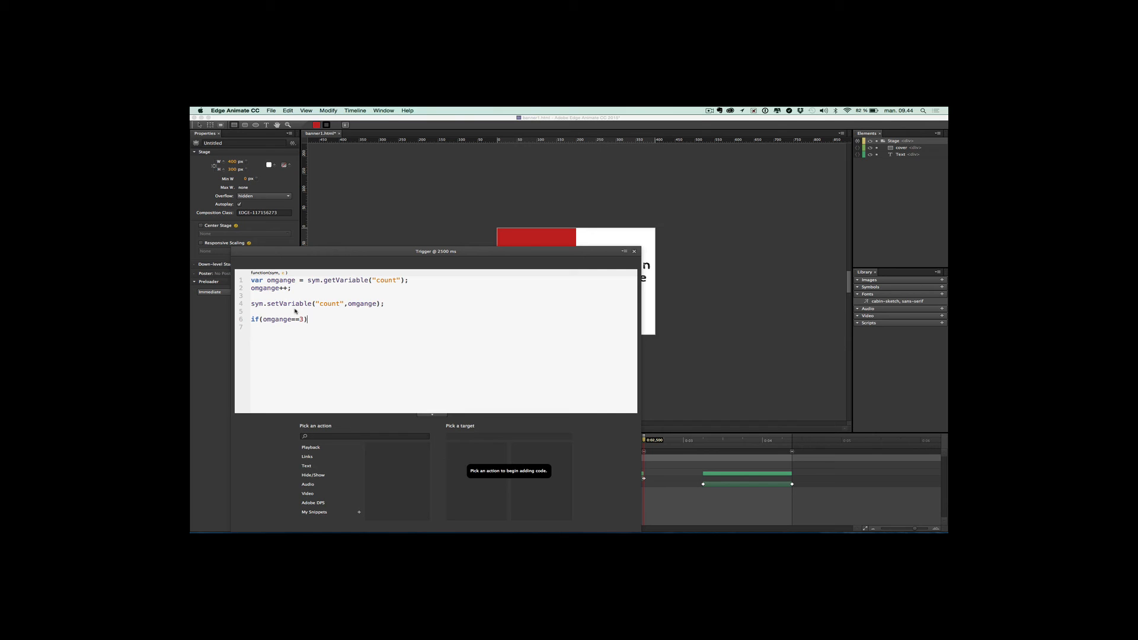
pyautogui.write('{')
pyautogui.press('Return')
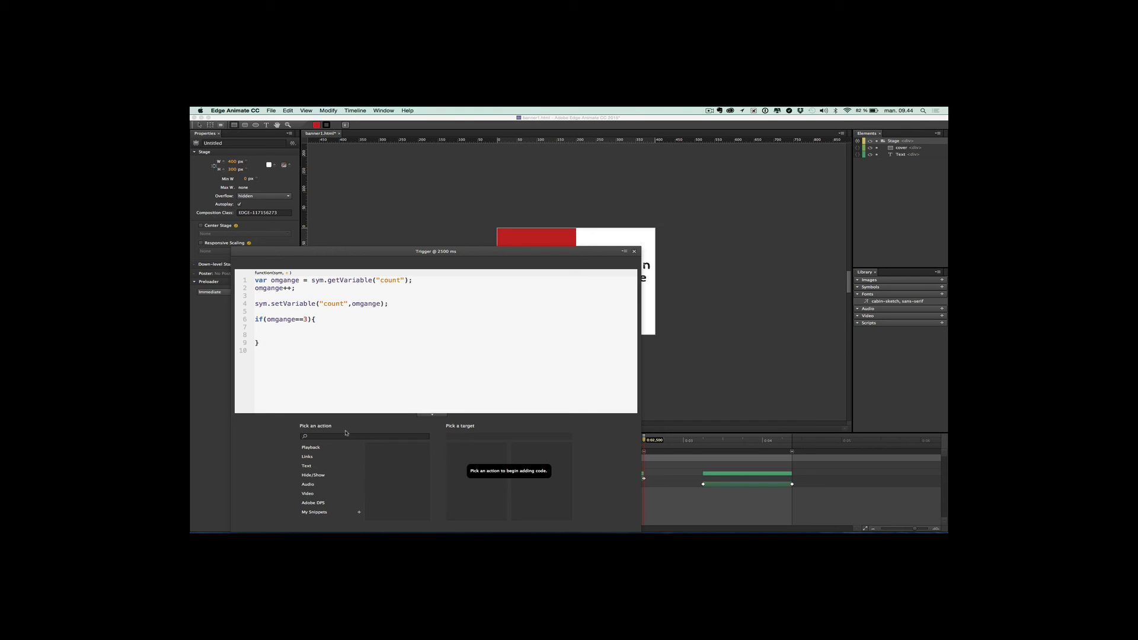
pyautogui.click(315, 448)
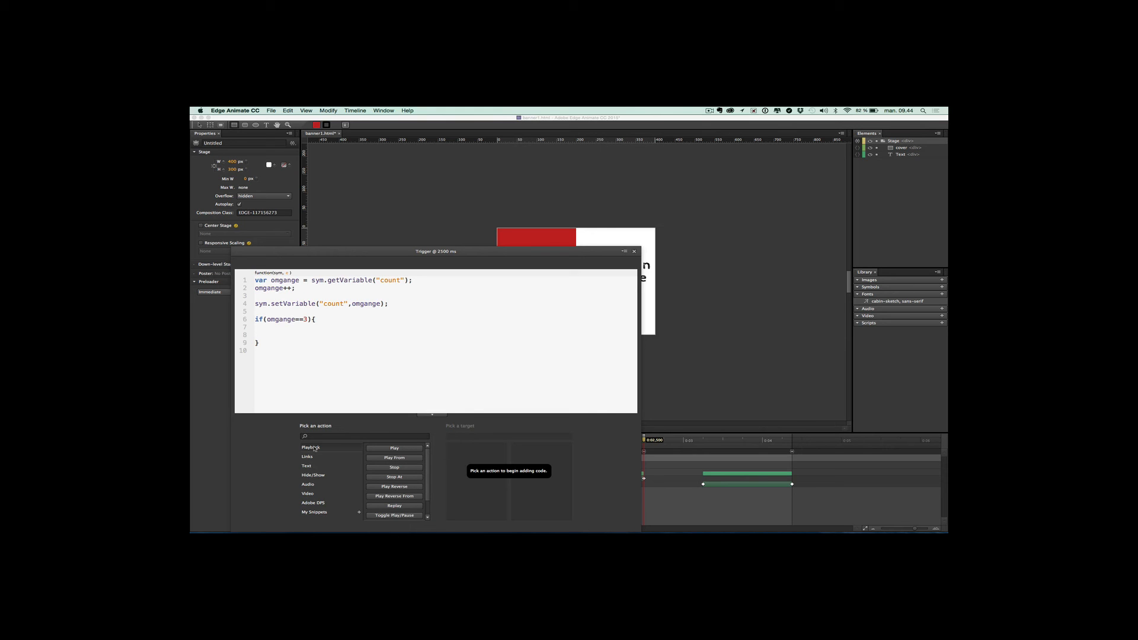
pyautogui.click(394, 467)
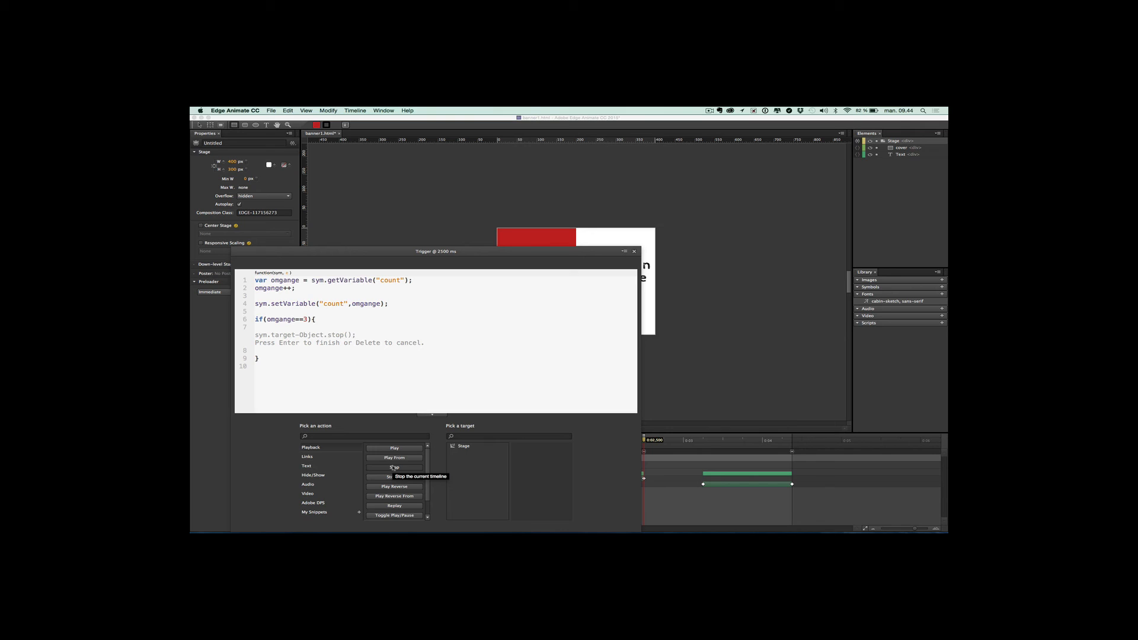
pyautogui.click(467, 447)
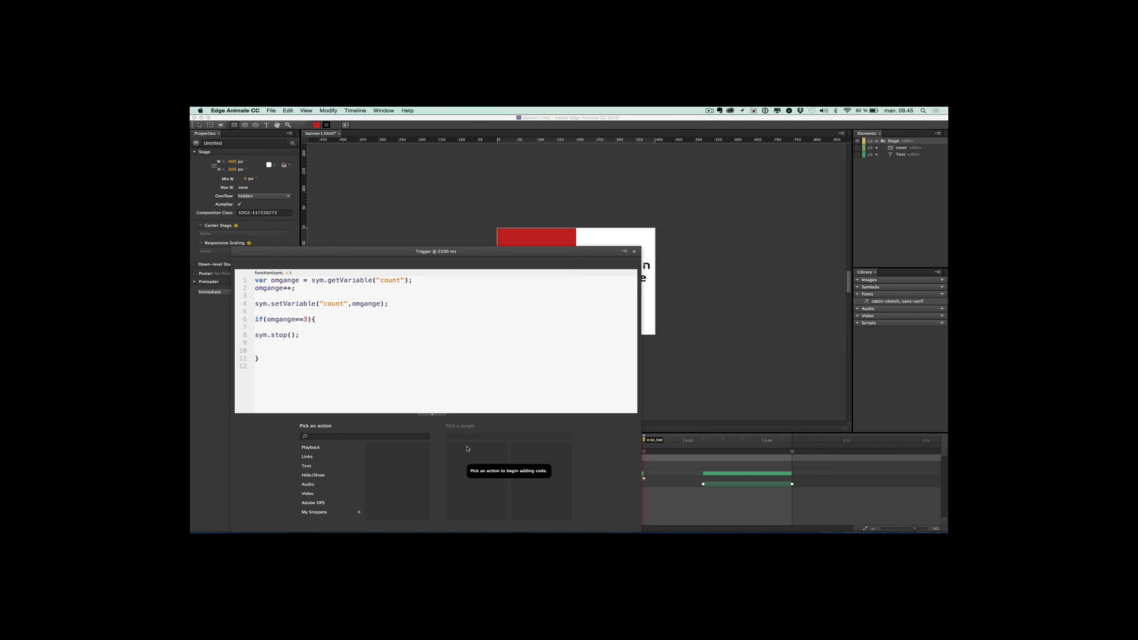
# Close the trigger code, save the banner, preview it in Safari, and return to Edge Animate
pyautogui.press('Escape')
pyautogui.press('super+s')
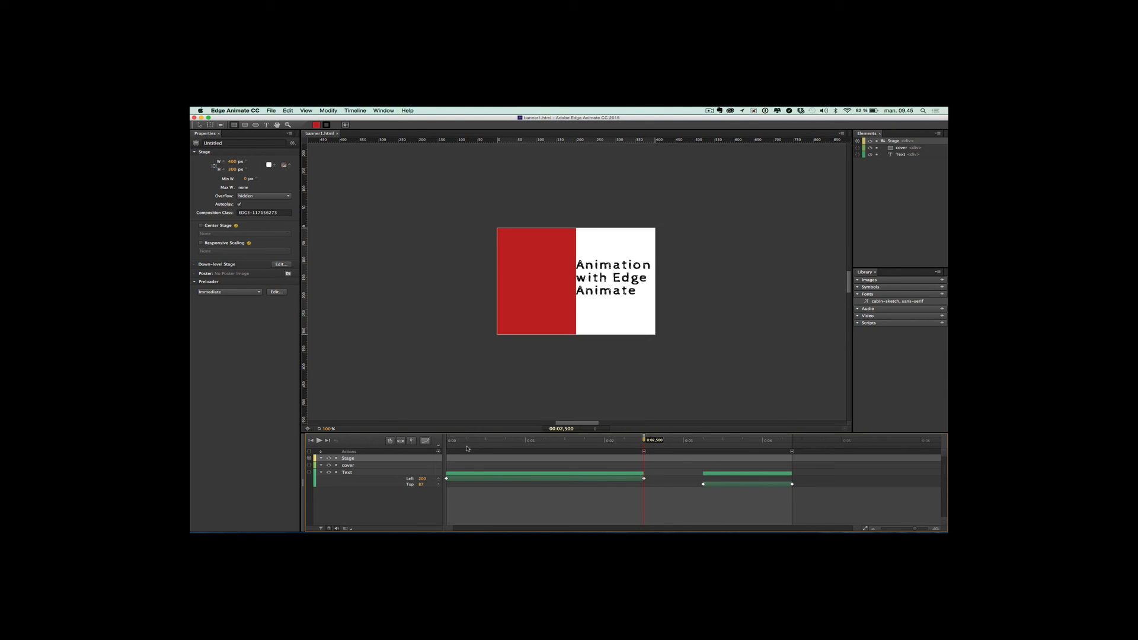
pyautogui.click(309, 459)
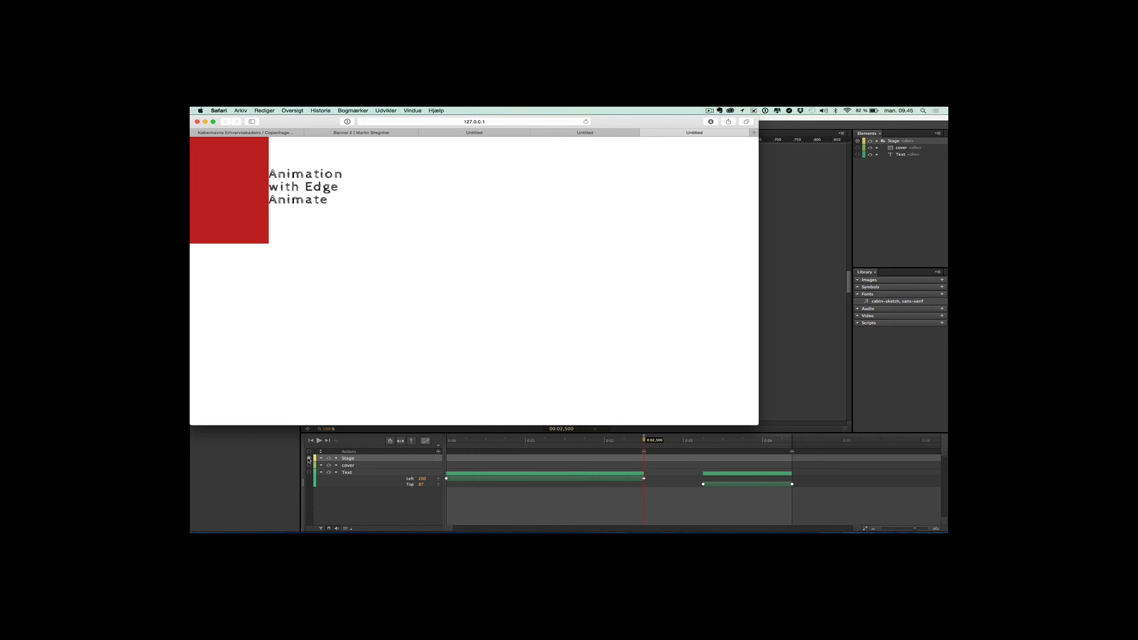
pyautogui.click(309, 460)
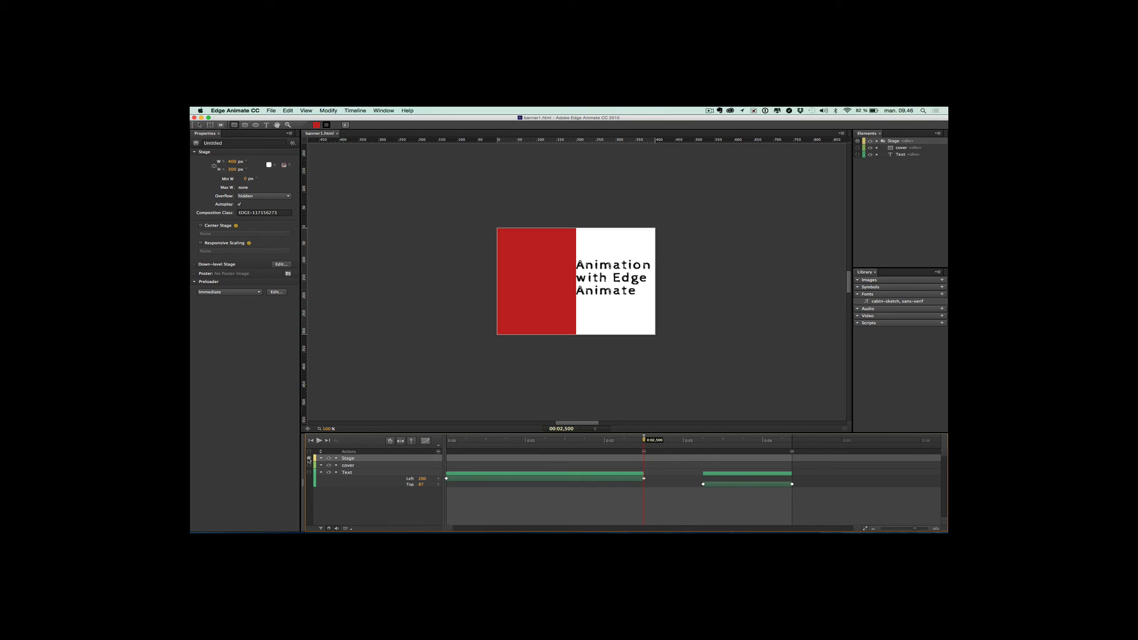
# Switch to Safari, examine the Banner 2 and Banner 1 examples on the tutorial site, and return to Edge Animate
pyautogui.press('super+Tab')
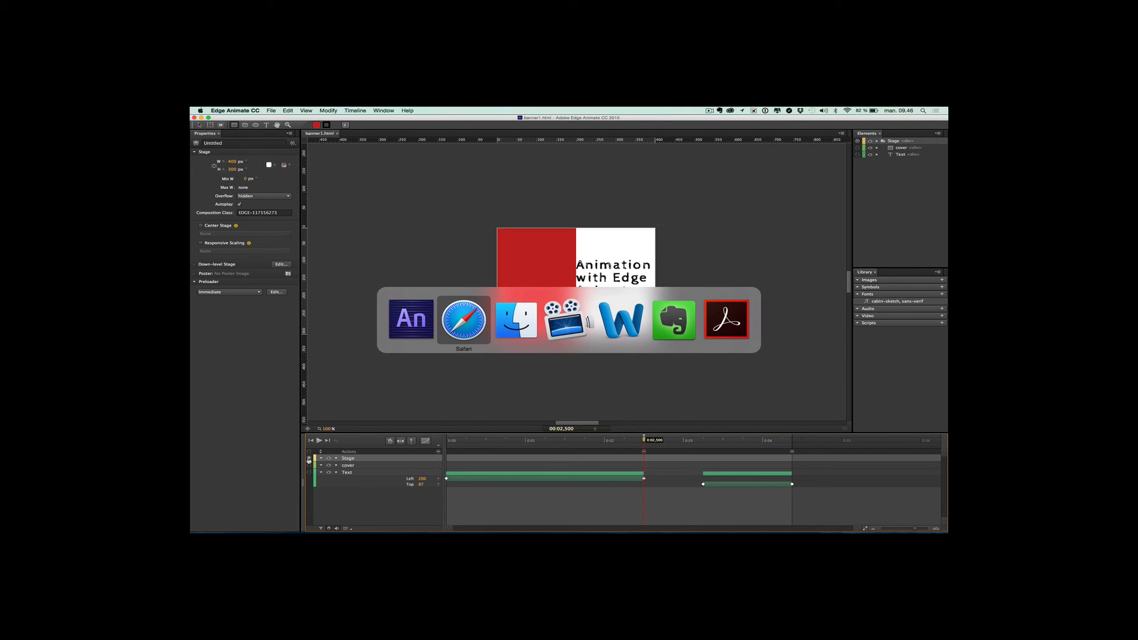
pyautogui.press('super+Tab')
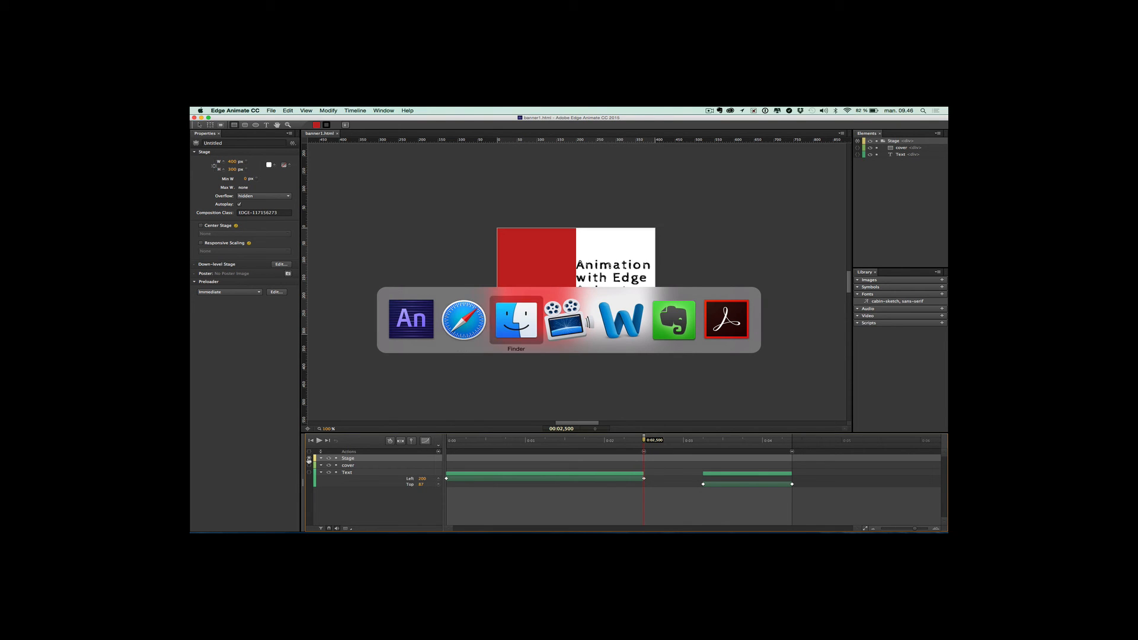
pyautogui.press('super+Tab')
pyautogui.press('super+shift+Tab')
pyautogui.press('super+shift+Tab')
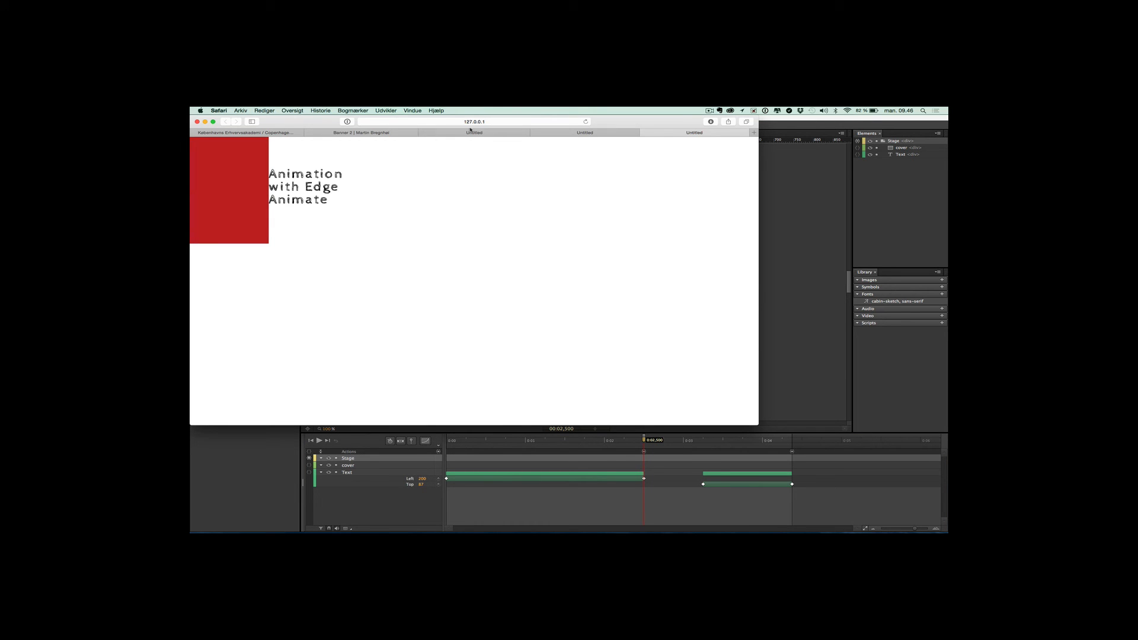
pyautogui.click(362, 132)
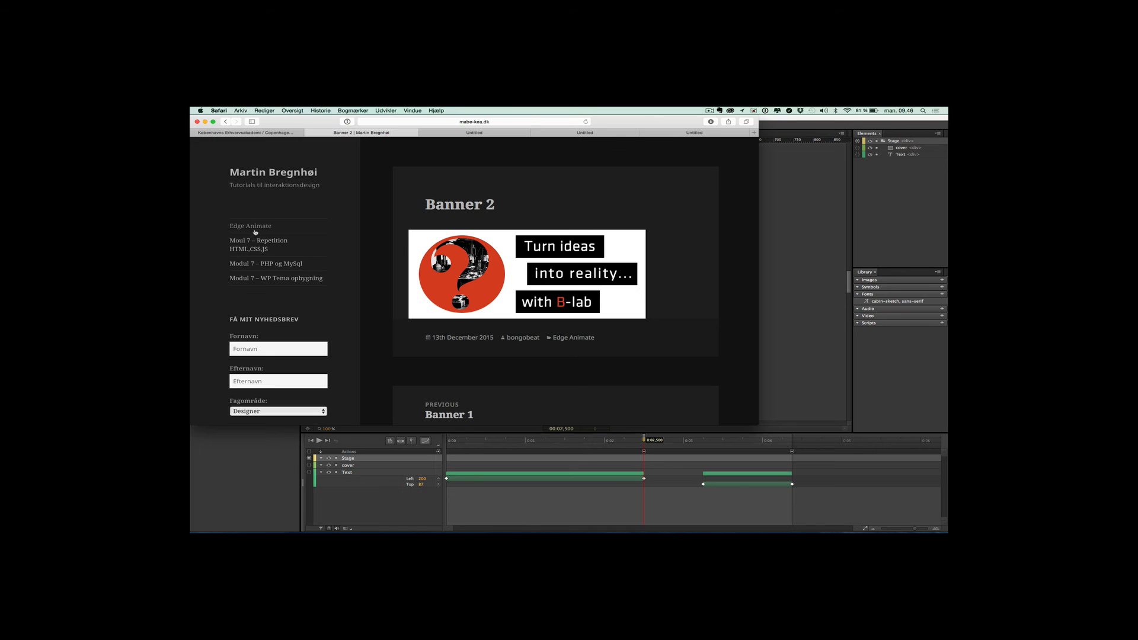
pyautogui.scroll(-5, 497, 332)
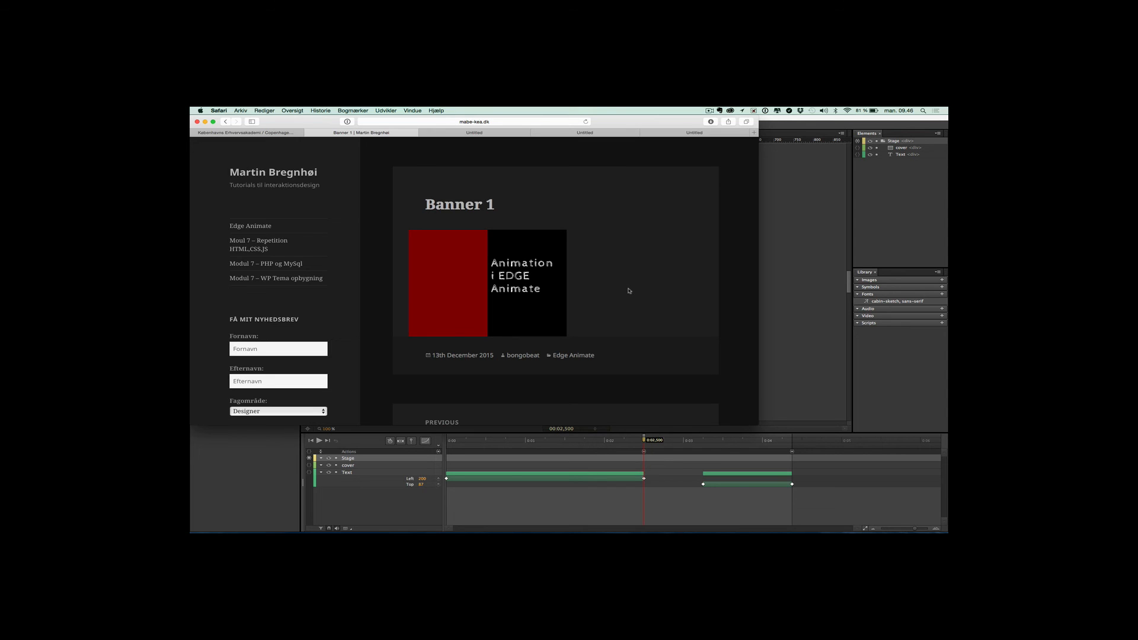
pyautogui.press('super+Tab')
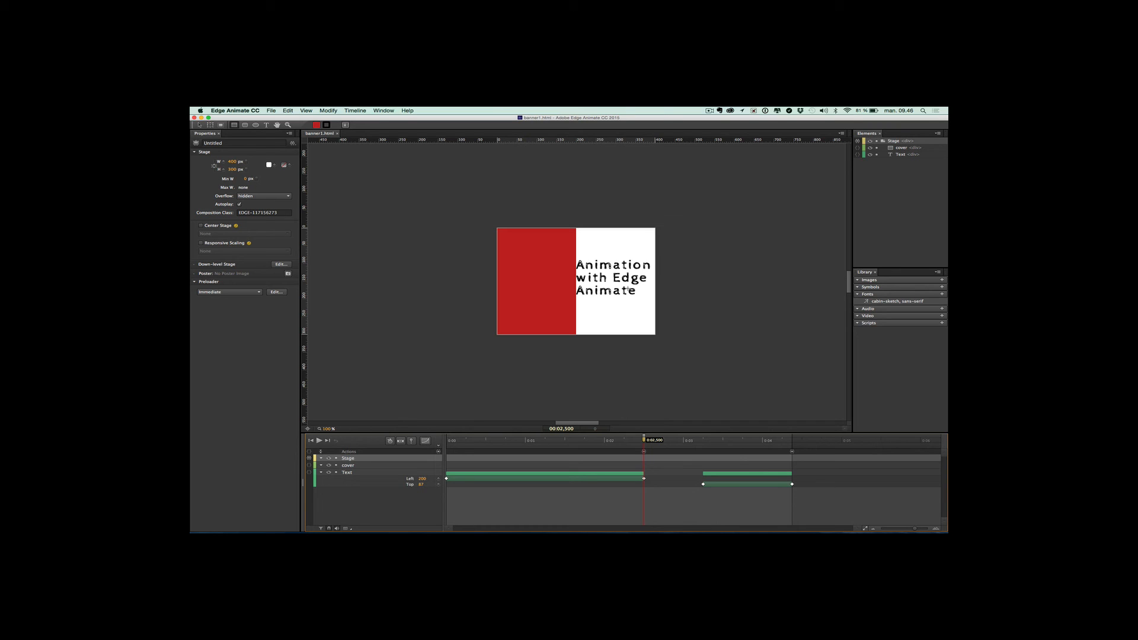